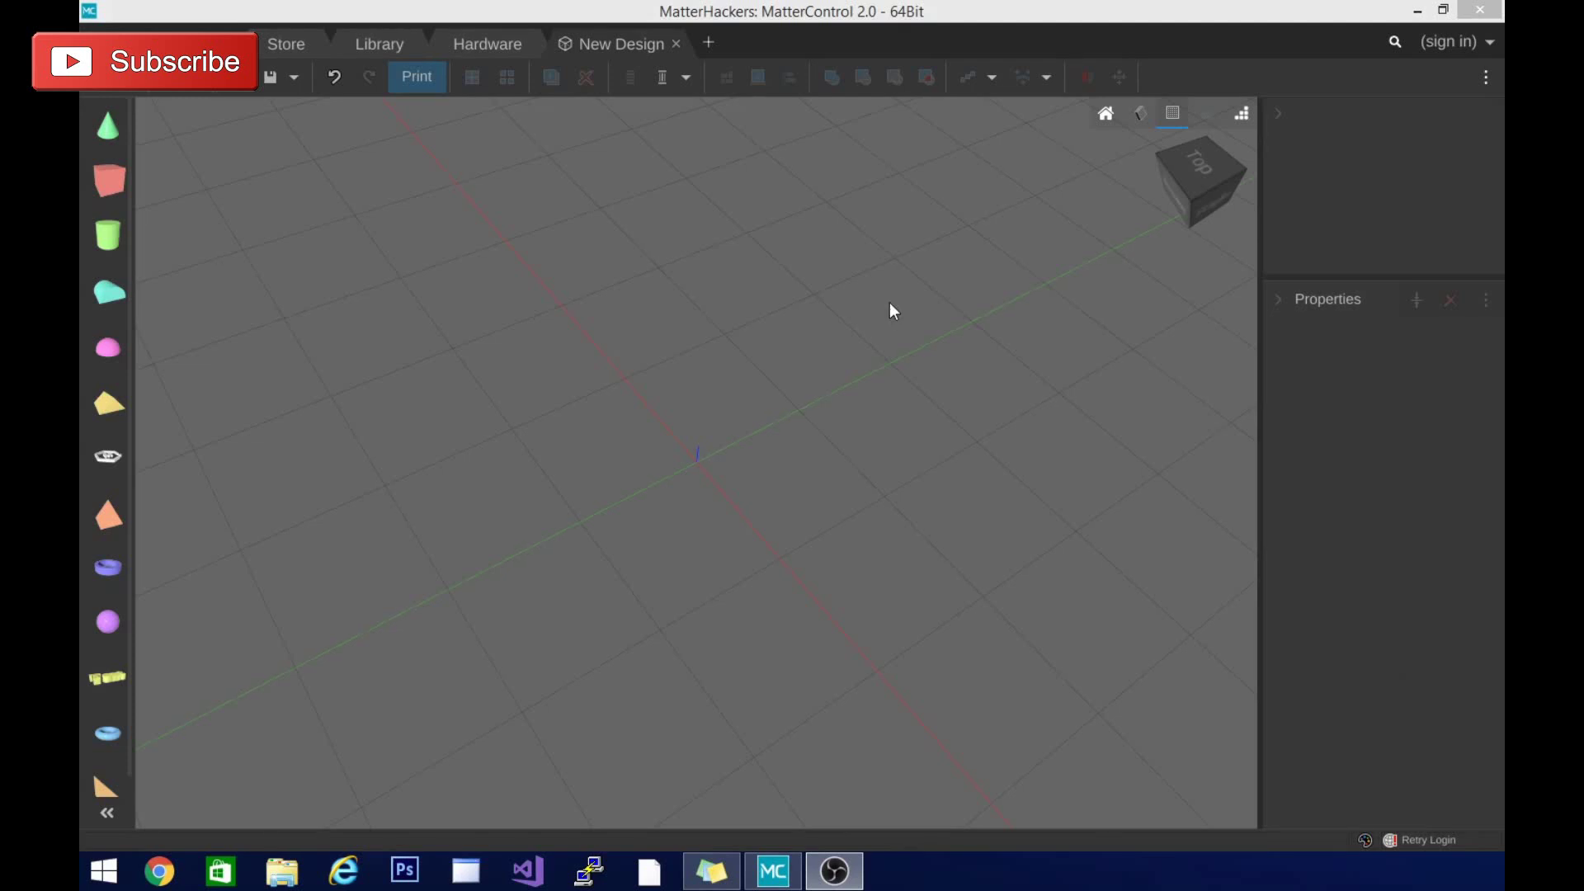
- Open the Hulk.STL model from the 3d Printer models folder in the new design
click(740, 521)
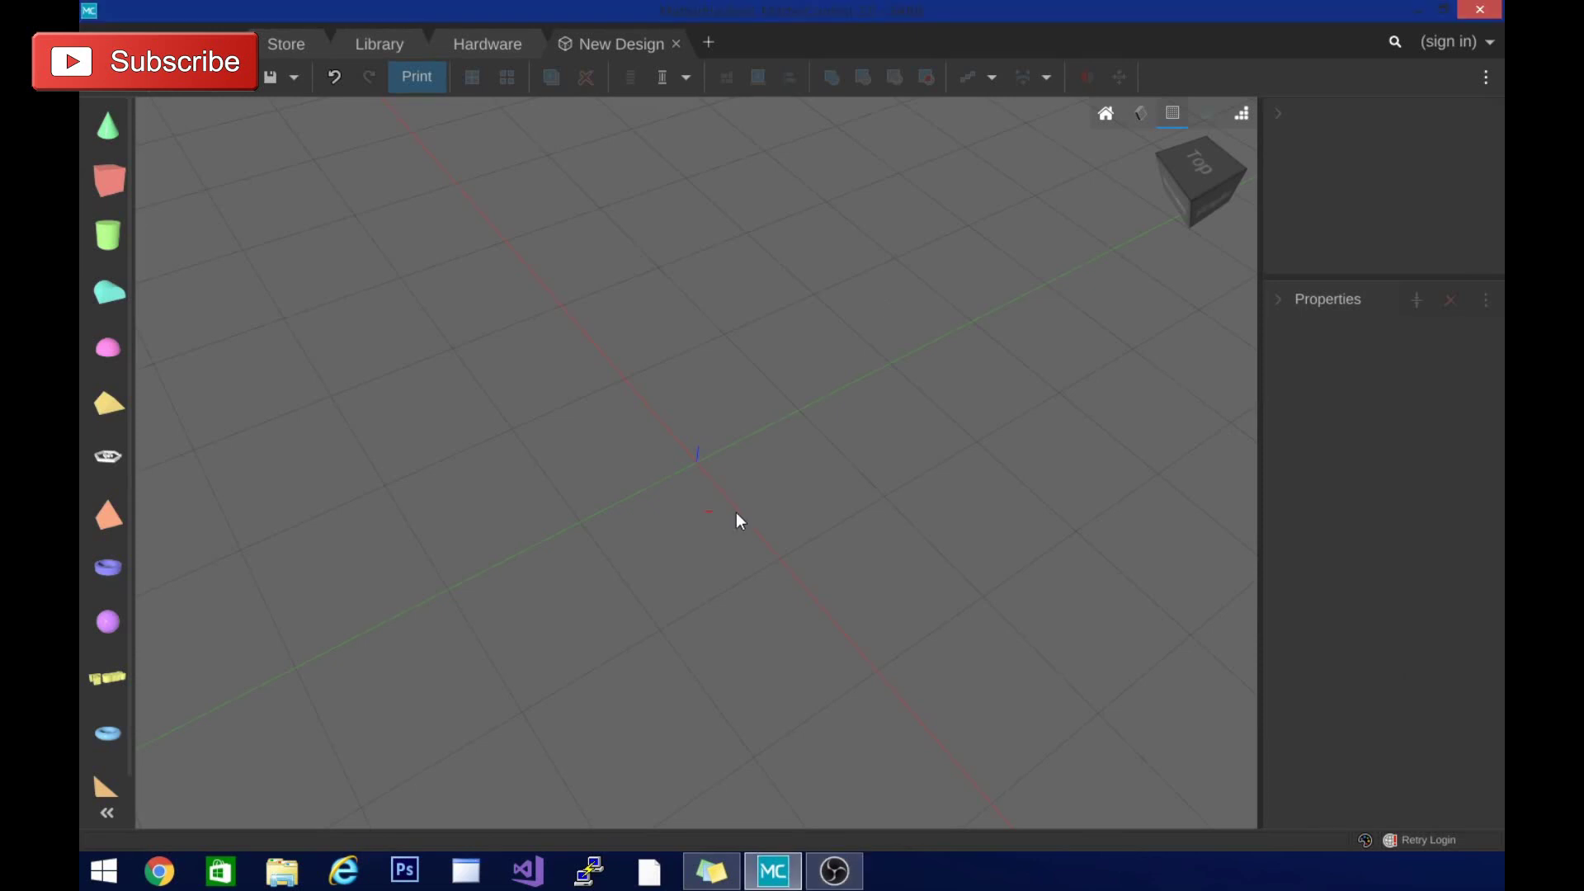
drag(1177, 193, 1135, 162)
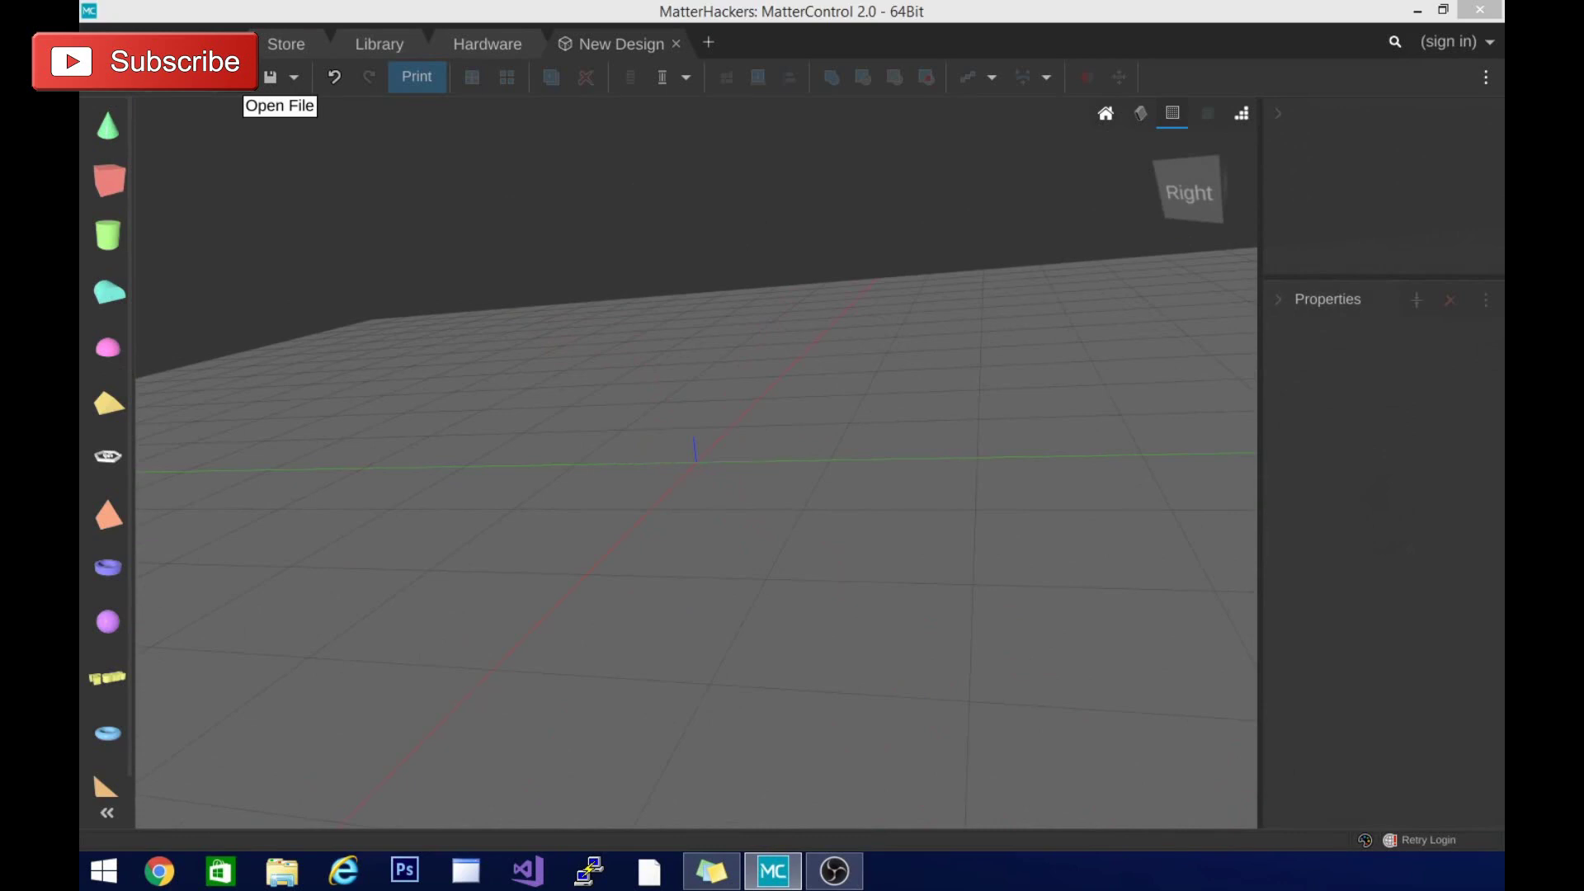
click(270, 77)
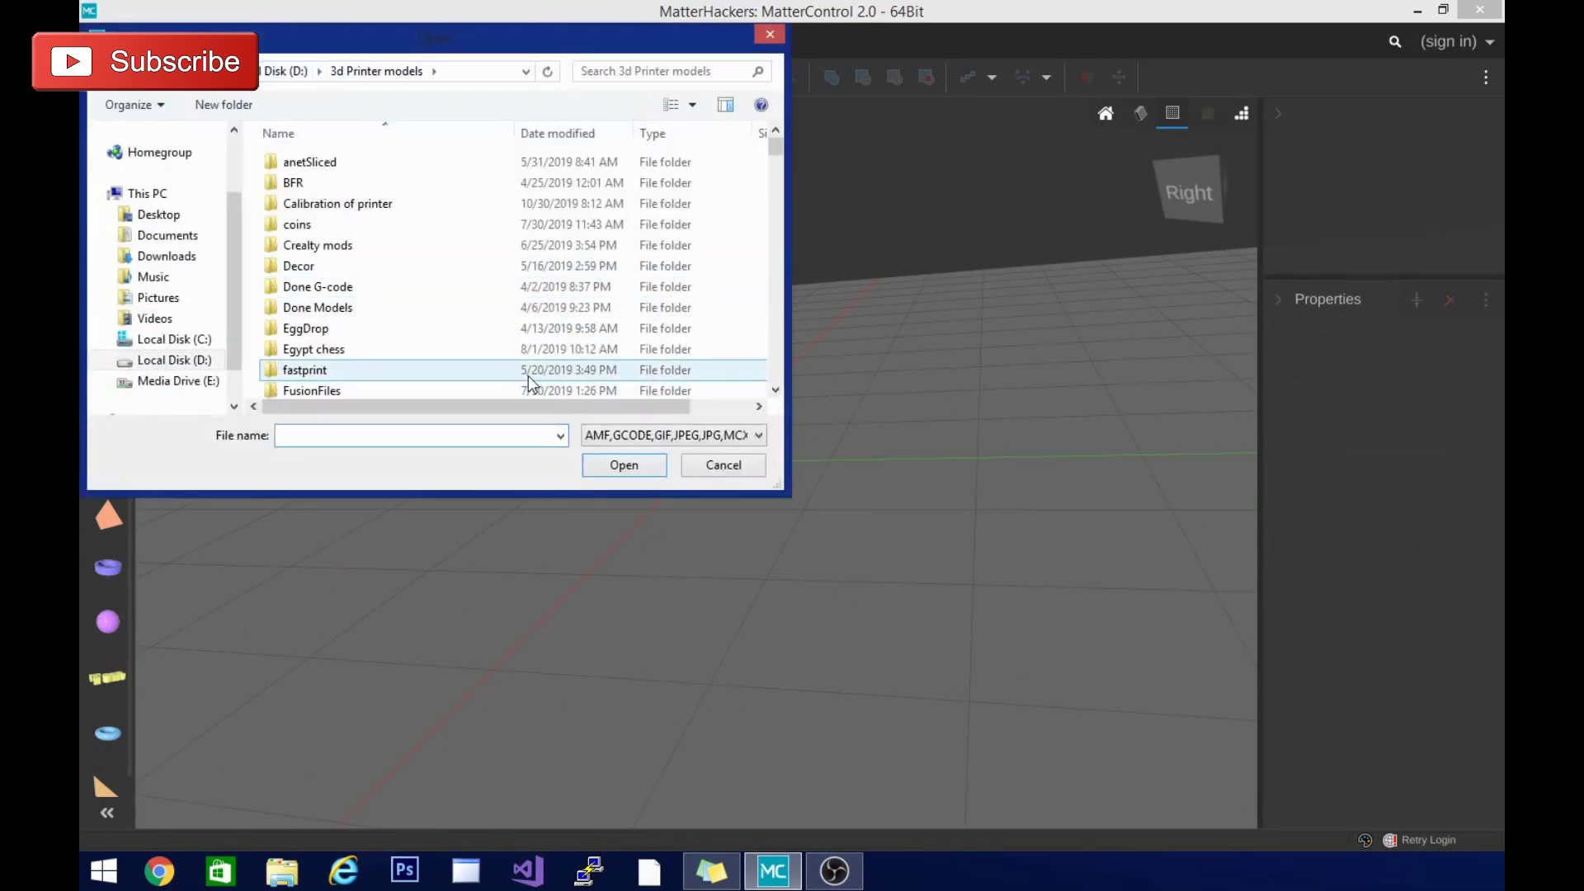
text(hulk)
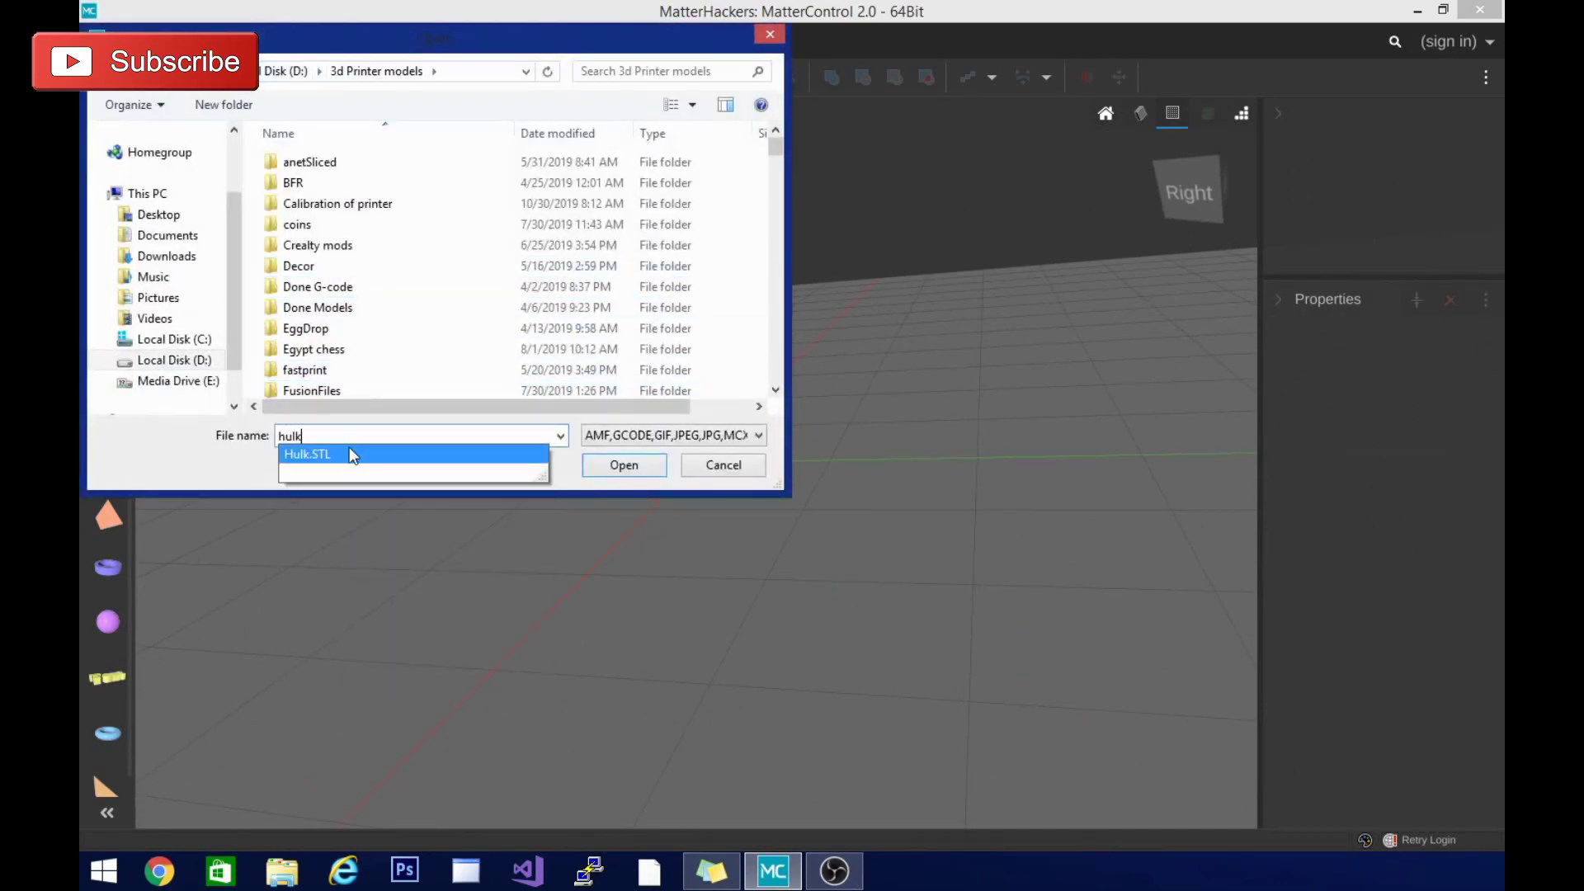
click(354, 454)
click(632, 464)
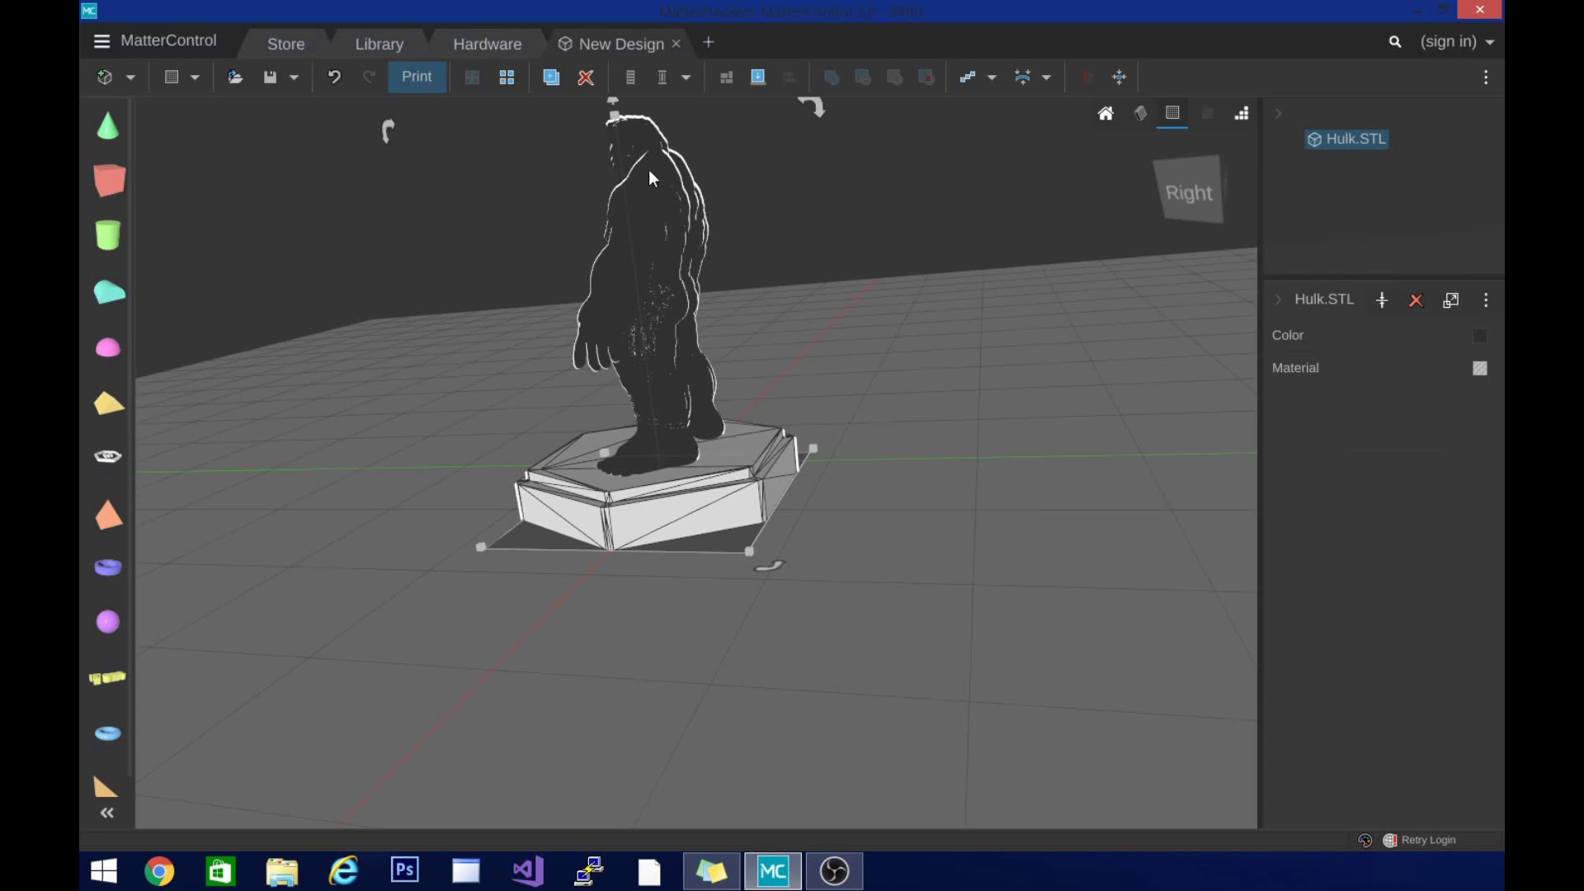
- Look at the material and color settings of the Hulk model
drag(1201, 205, 1071, 277)
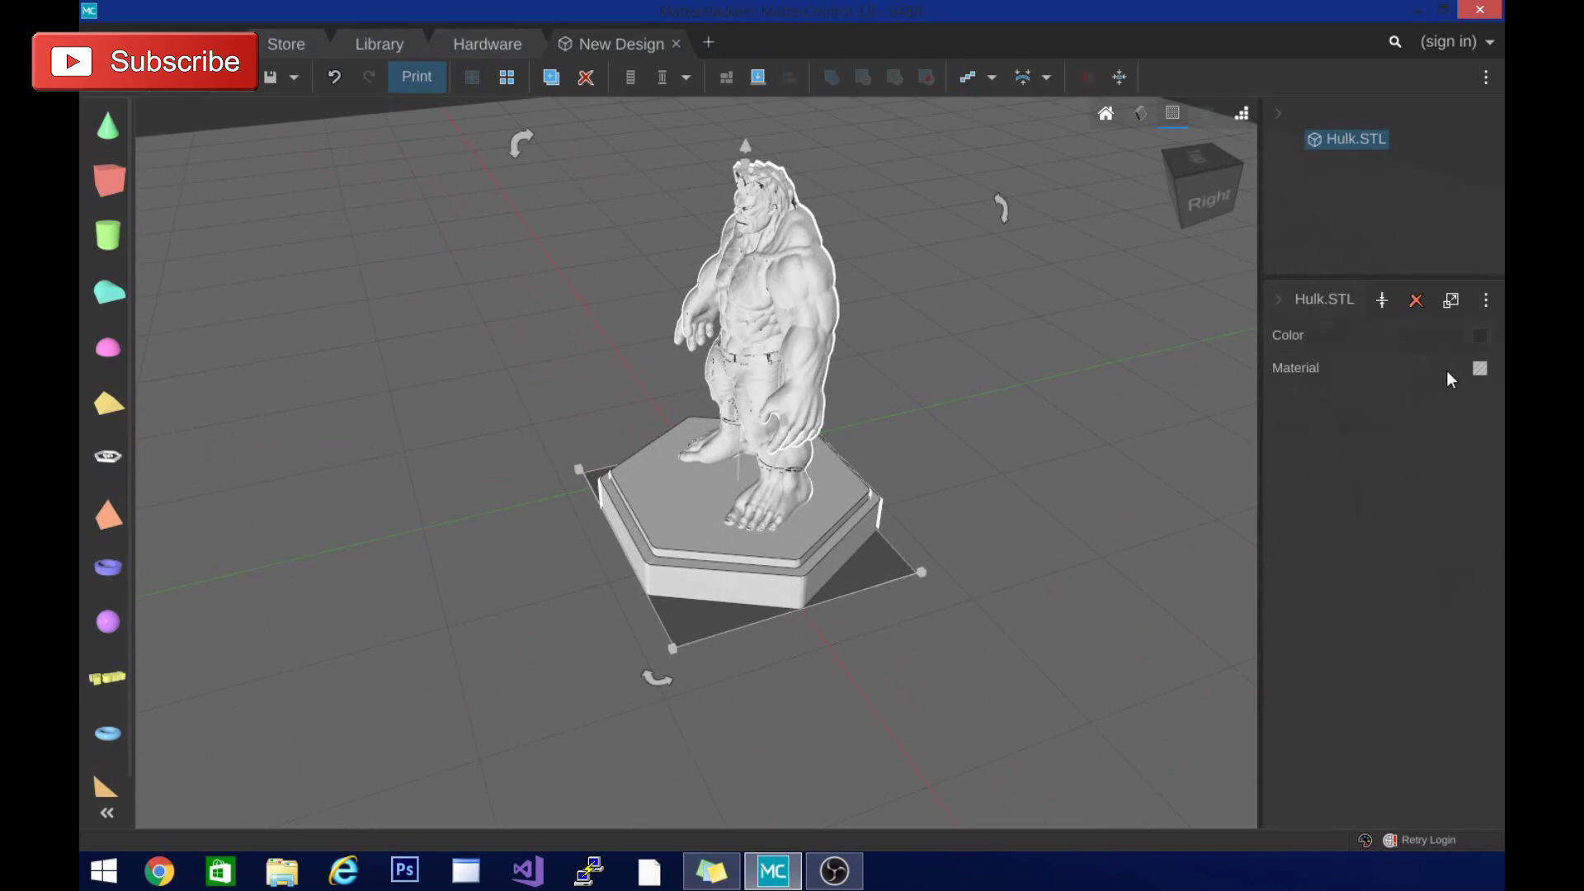
click(1478, 370)
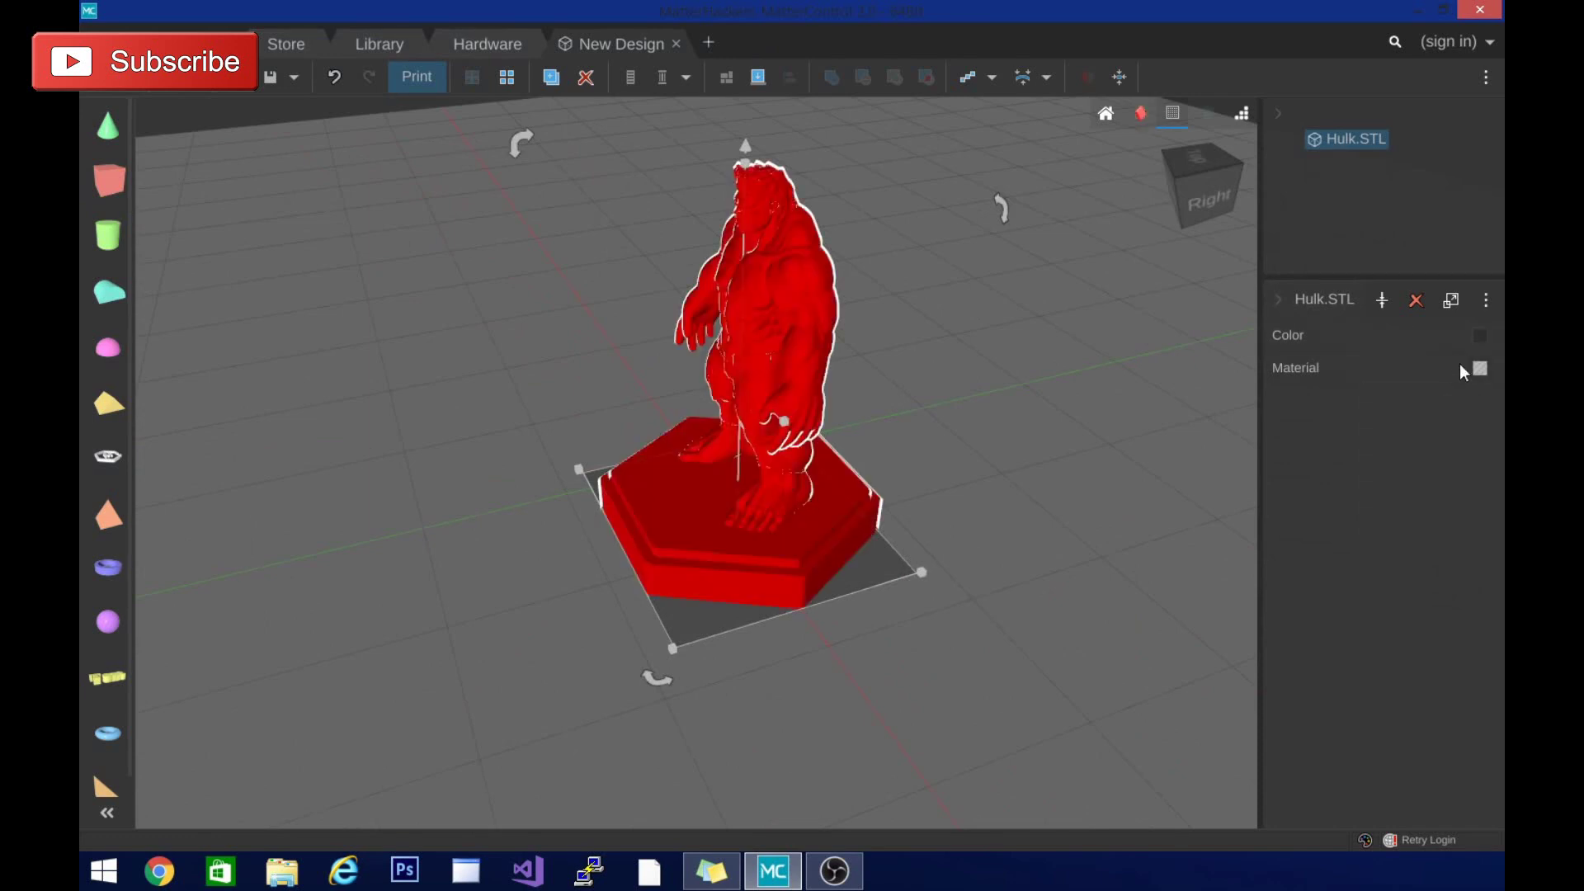
click(1477, 336)
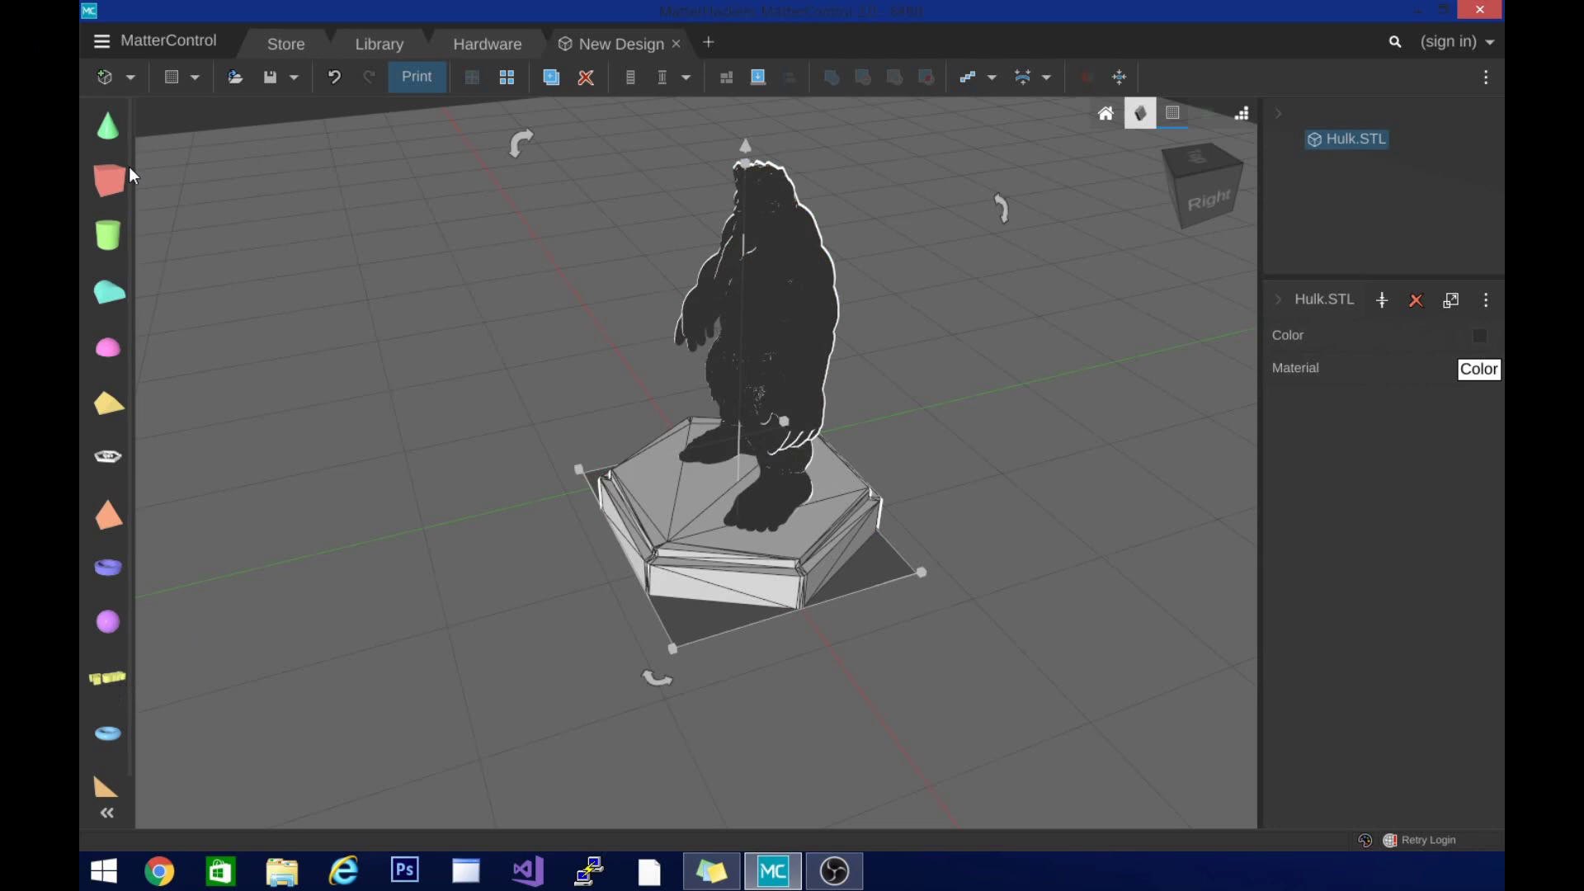
click(525, 464)
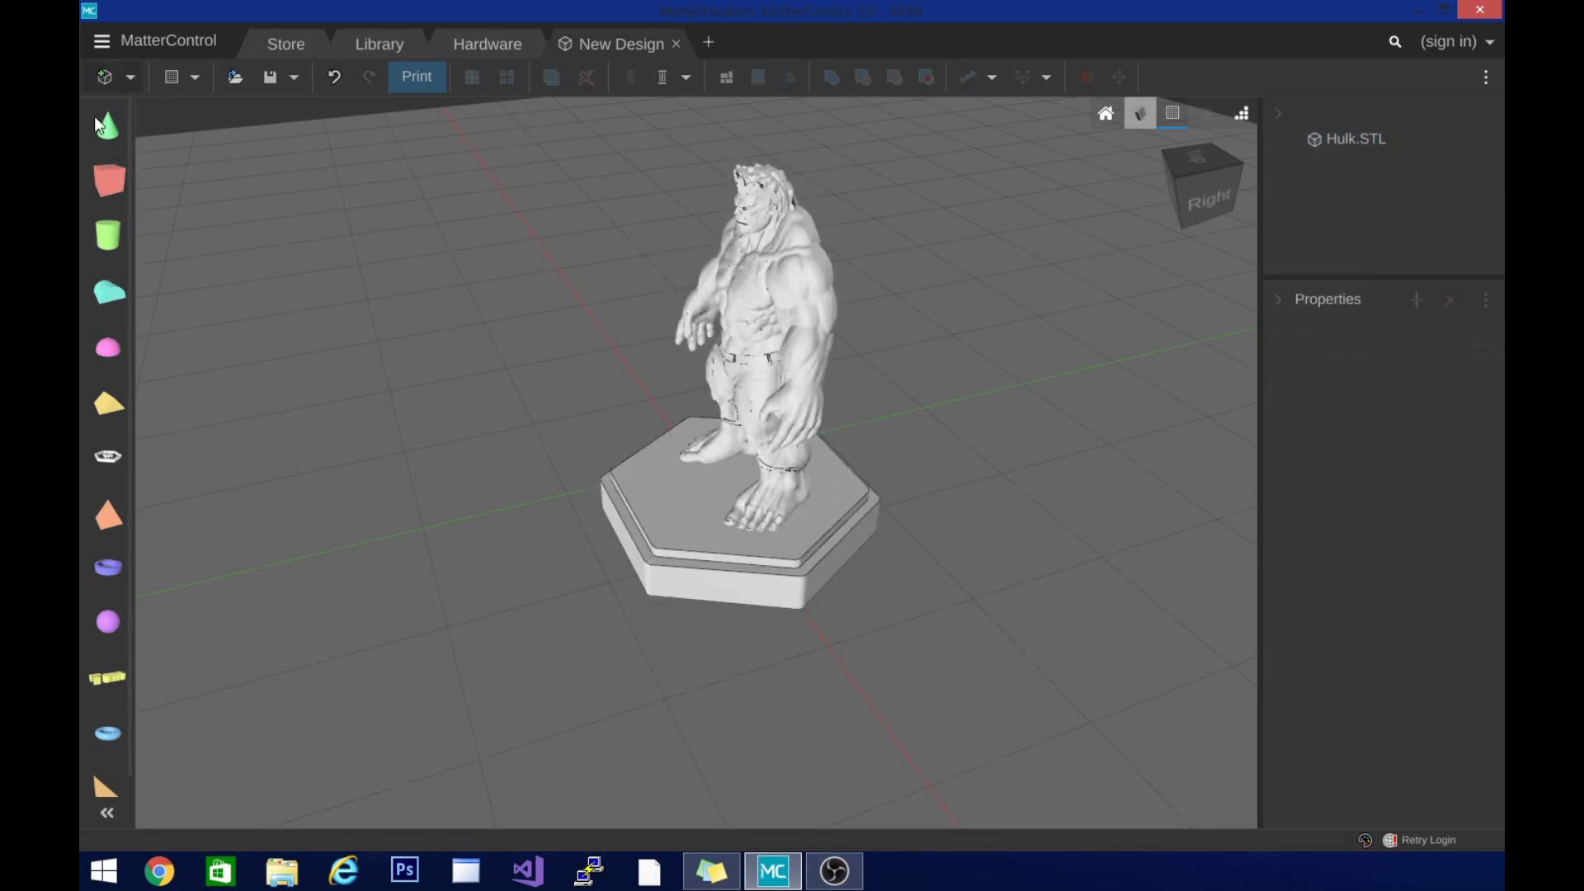
- Add a cone on the Hulk's hexagonal base and a ring on the bed beside it
drag(103, 134, 670, 424)
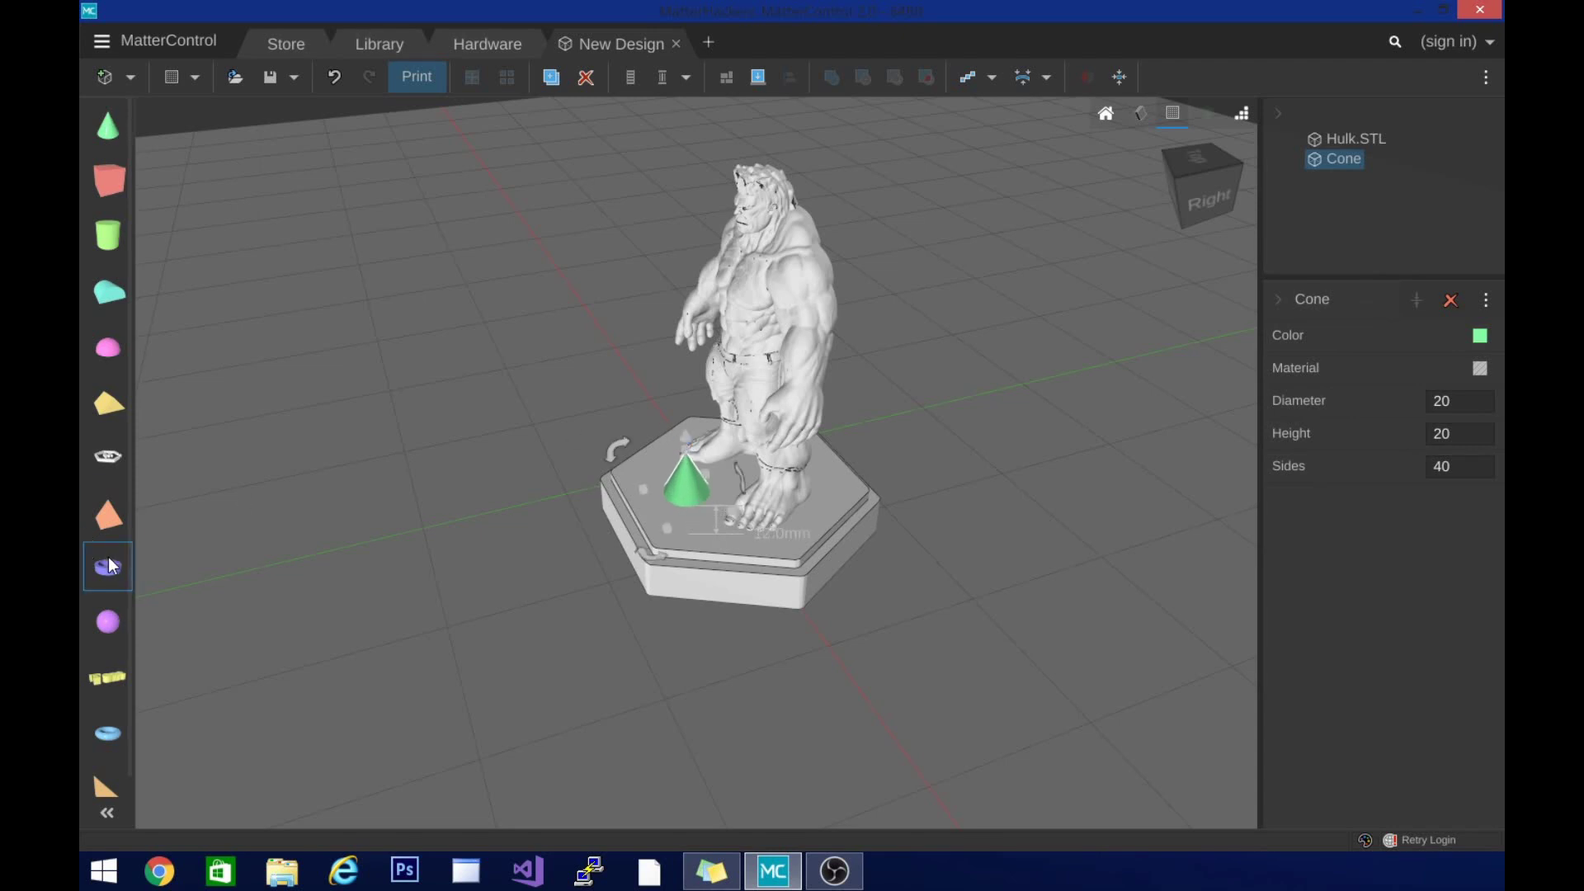
drag(113, 566, 615, 564)
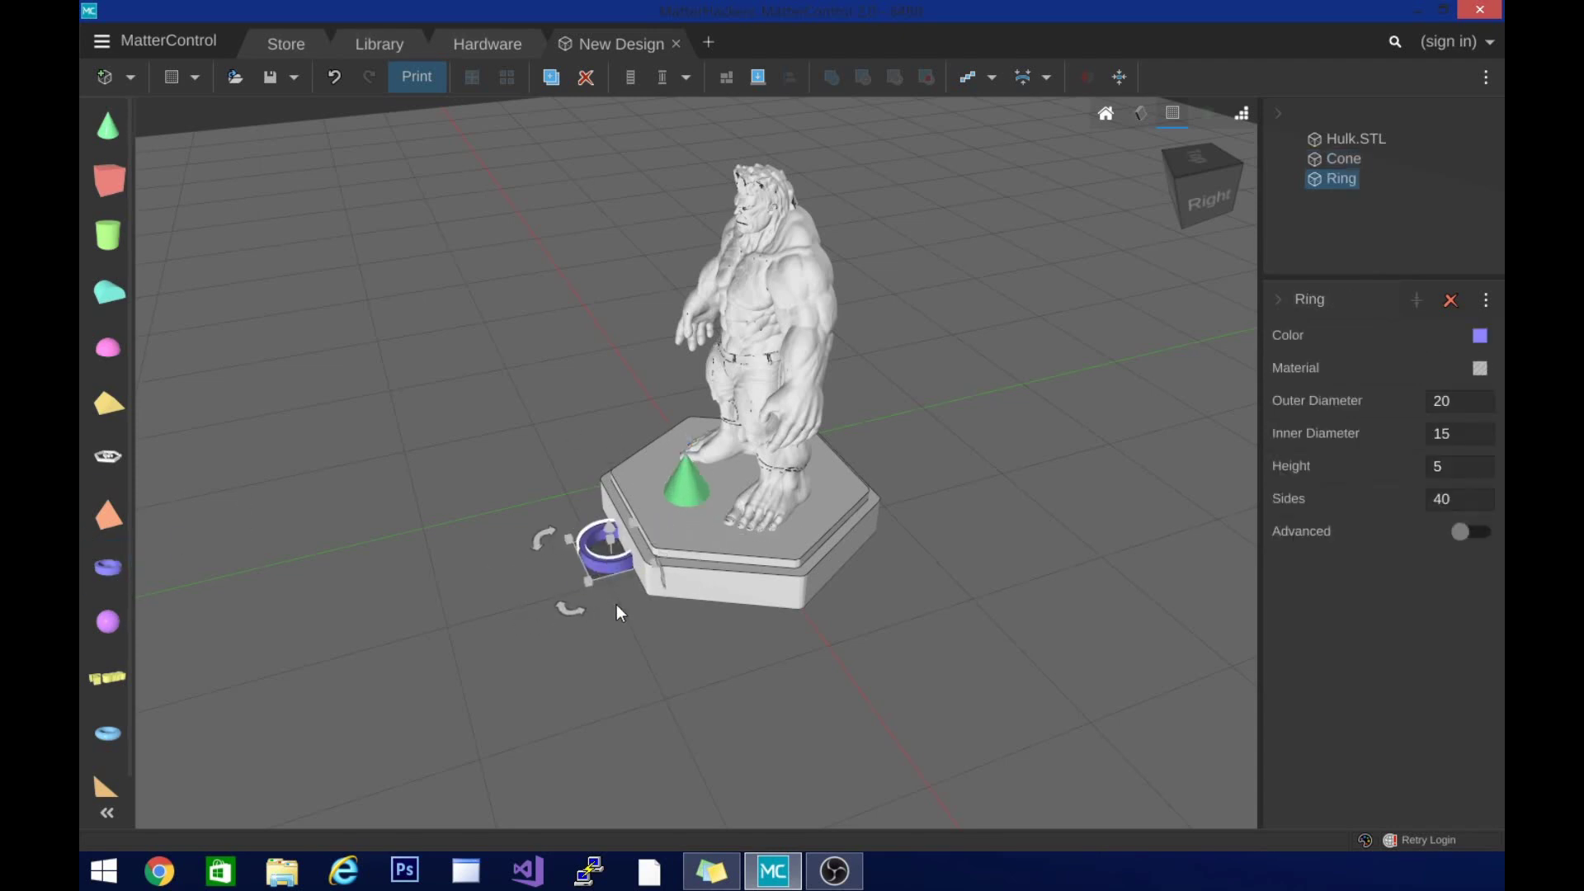
- Enlarge the ring to about 110 by 98 mm and place it around the Hulk's hexagonal base
drag(577, 608, 450, 799)
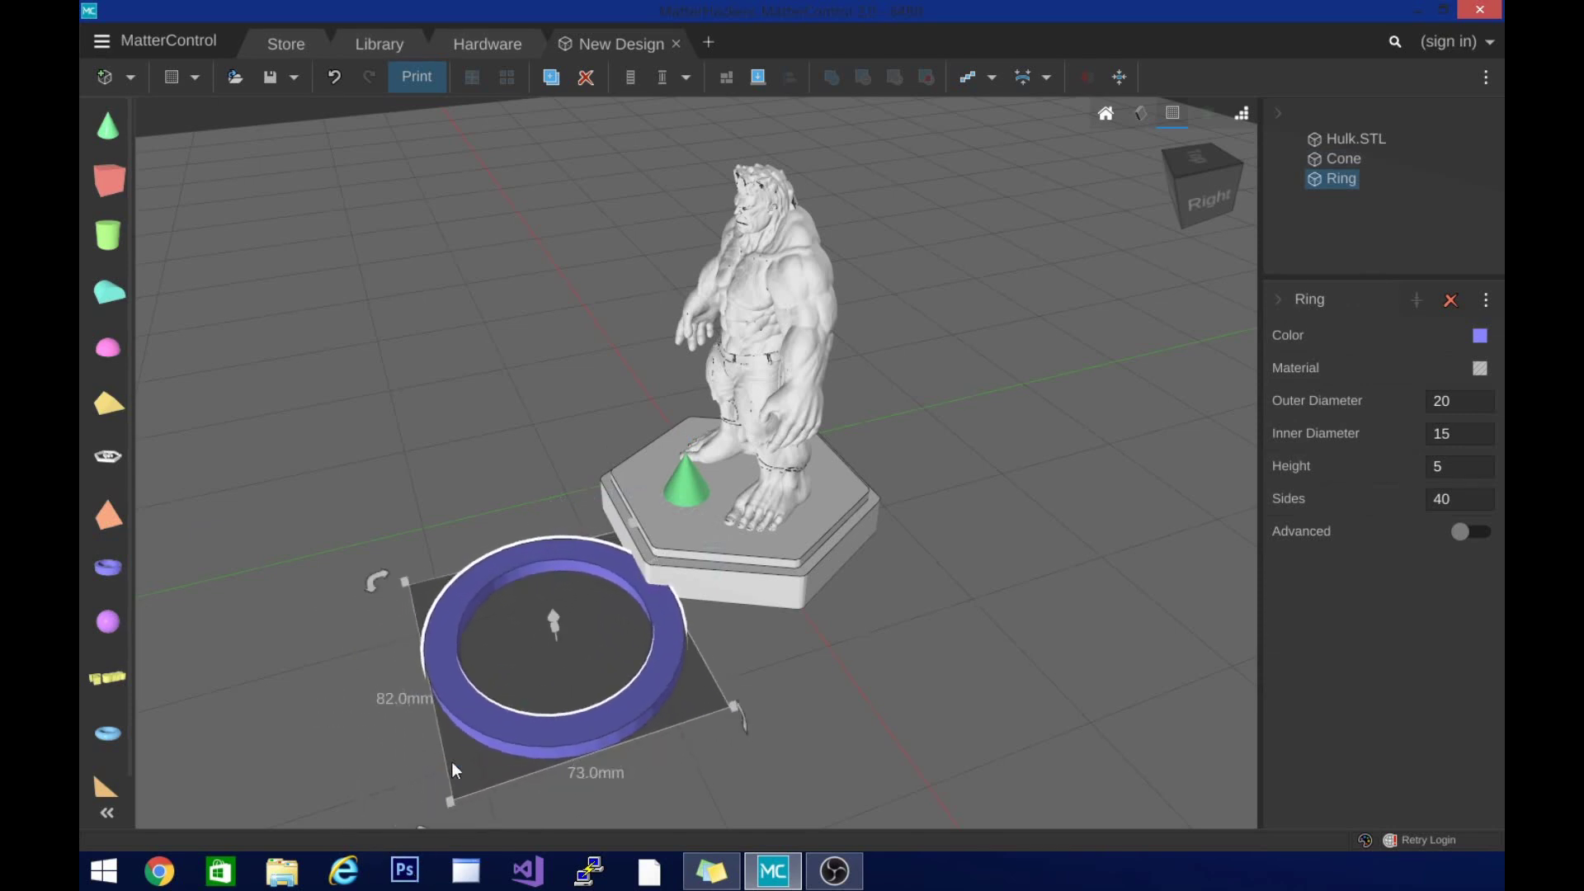
drag(441, 614, 602, 488)
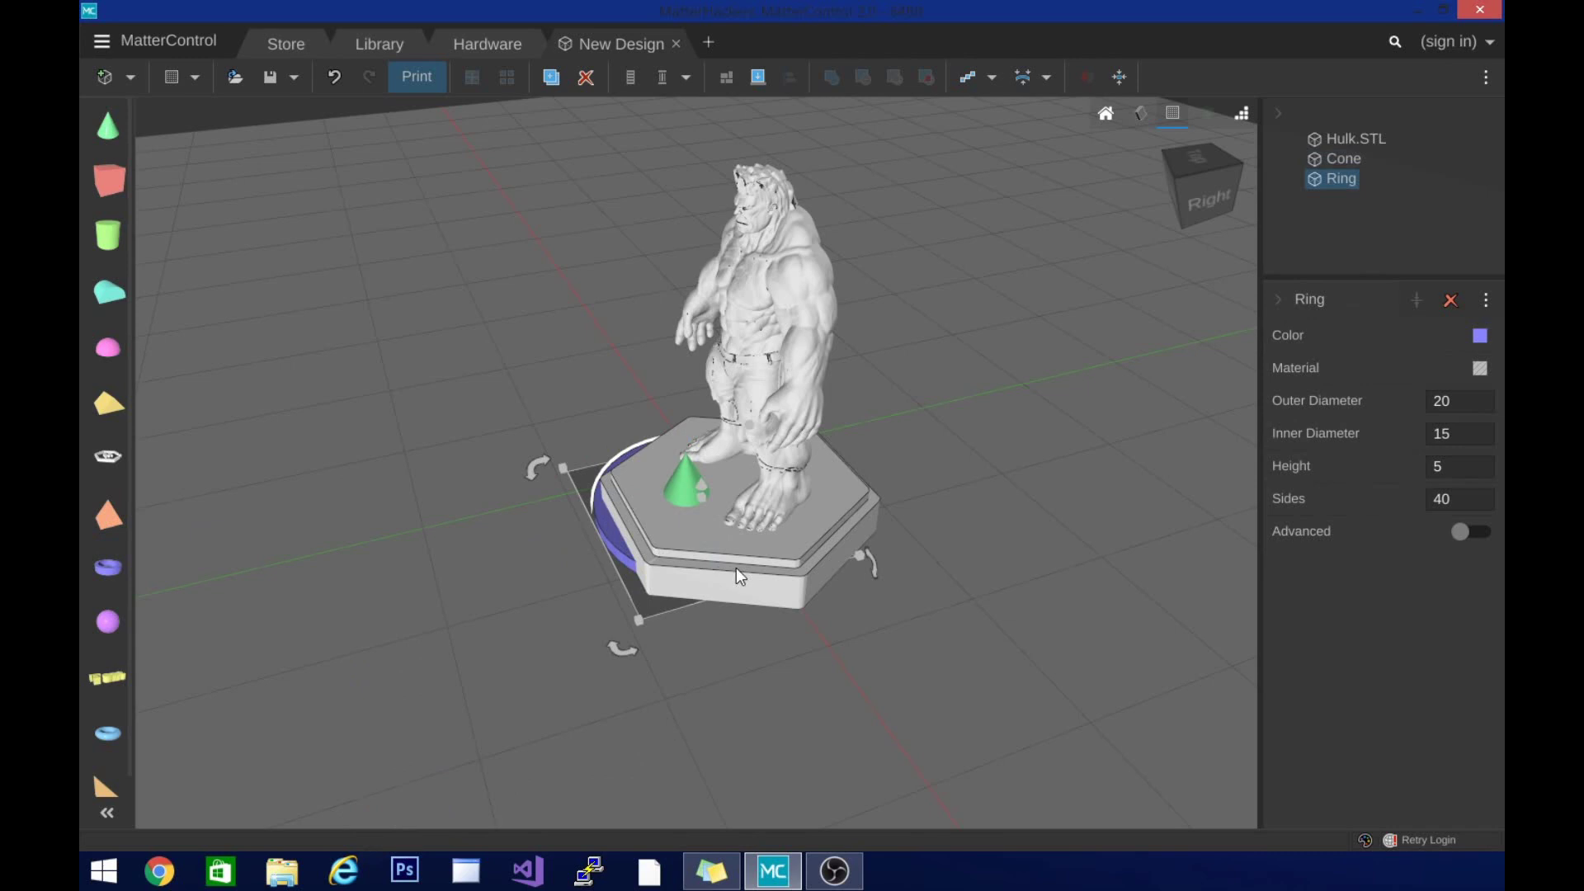
drag(861, 556, 958, 584)
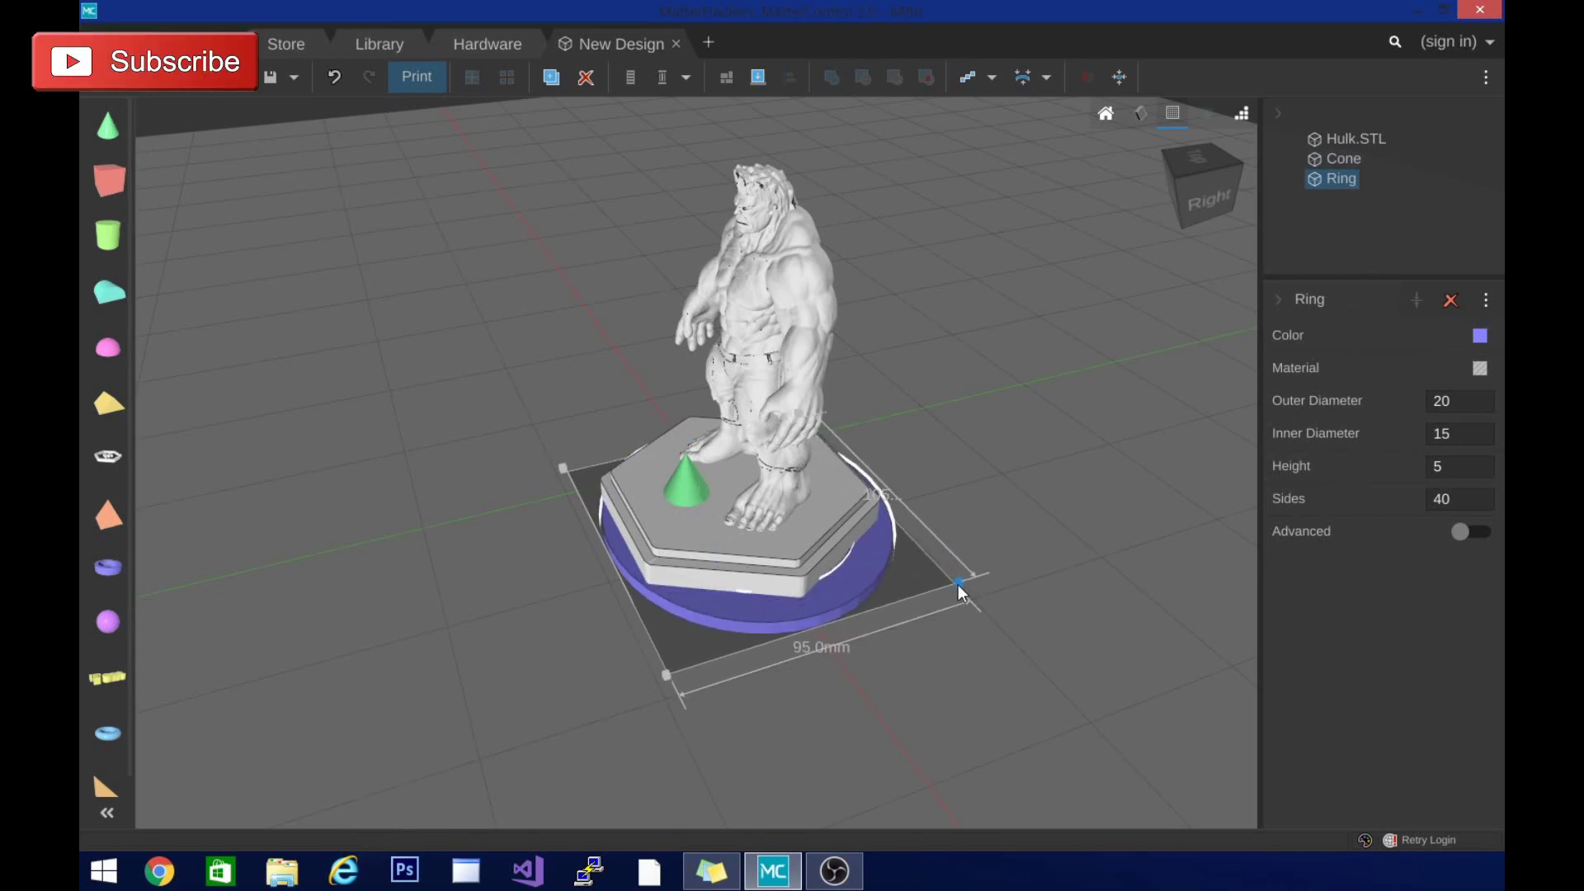
drag(563, 457, 541, 452)
click(1218, 177)
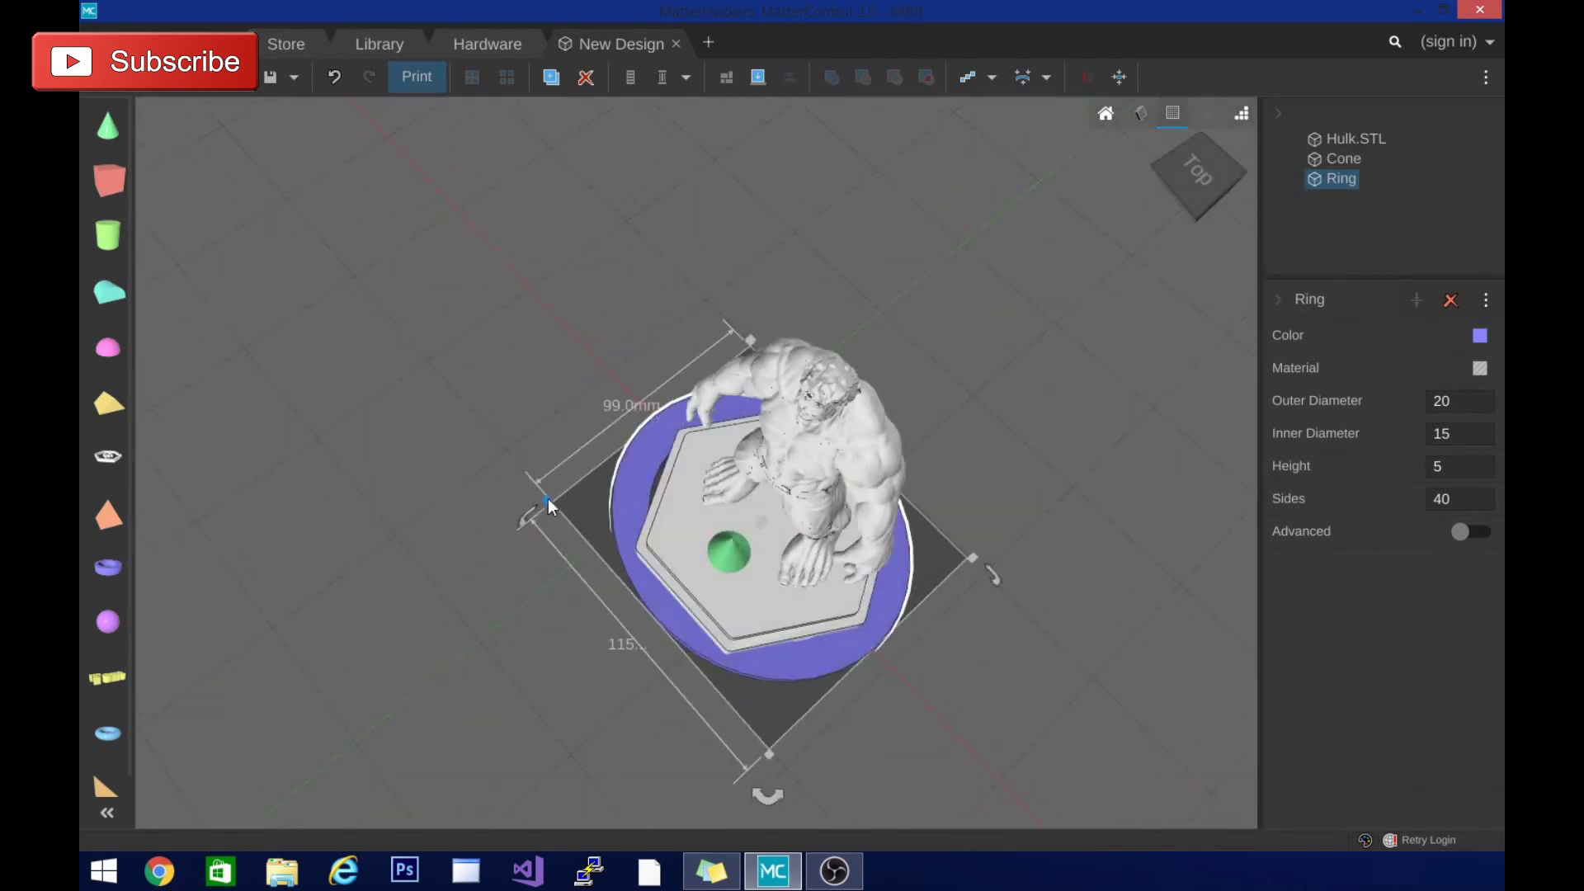
drag(548, 498, 553, 507)
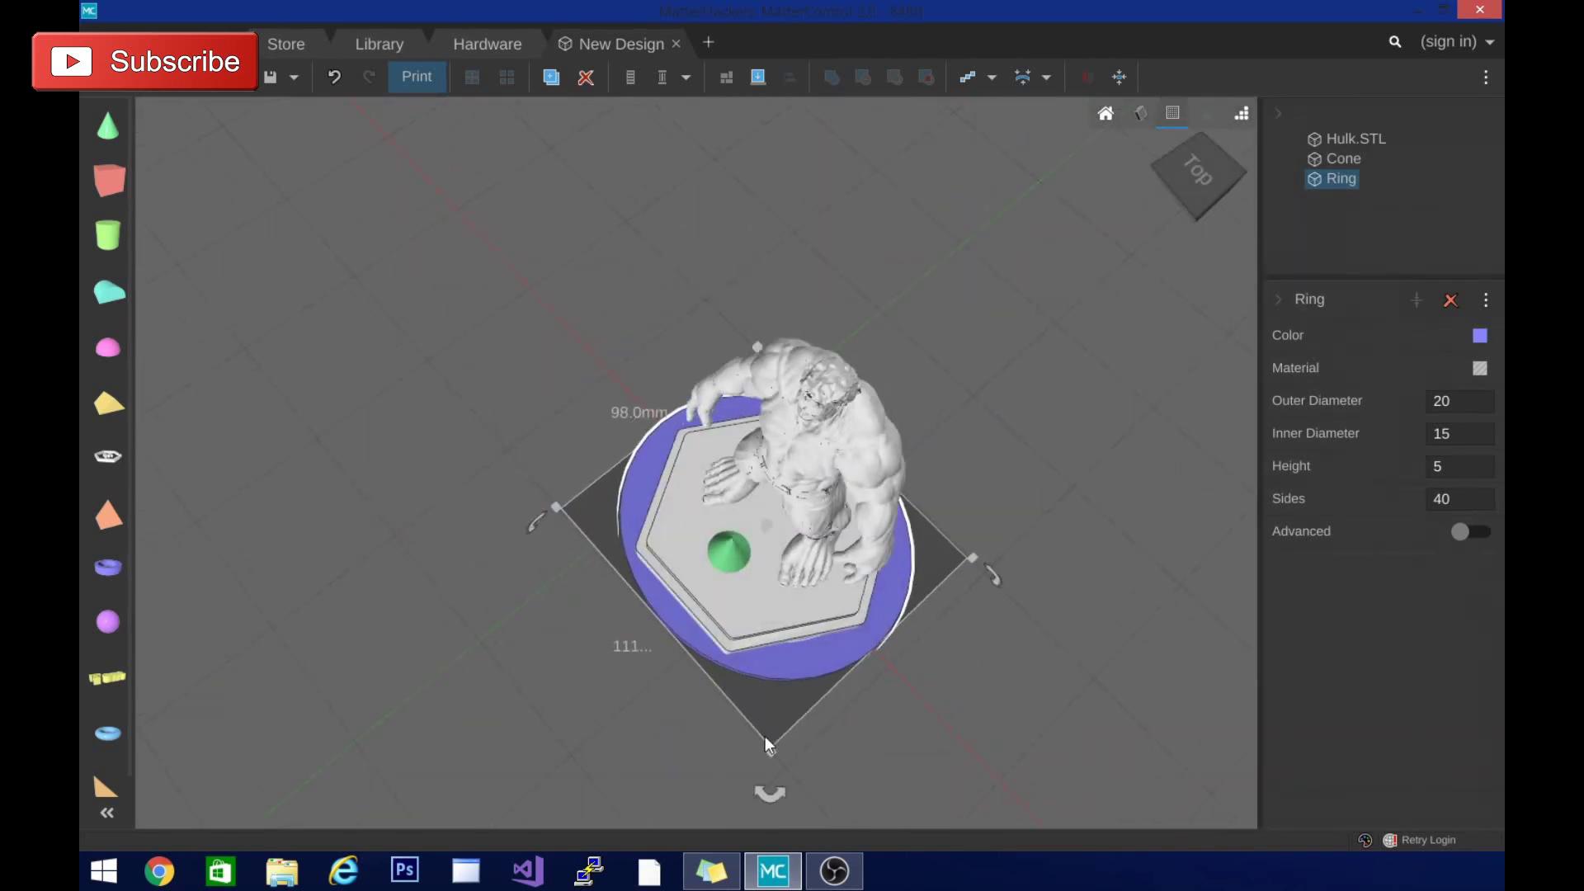
drag(772, 751, 769, 750)
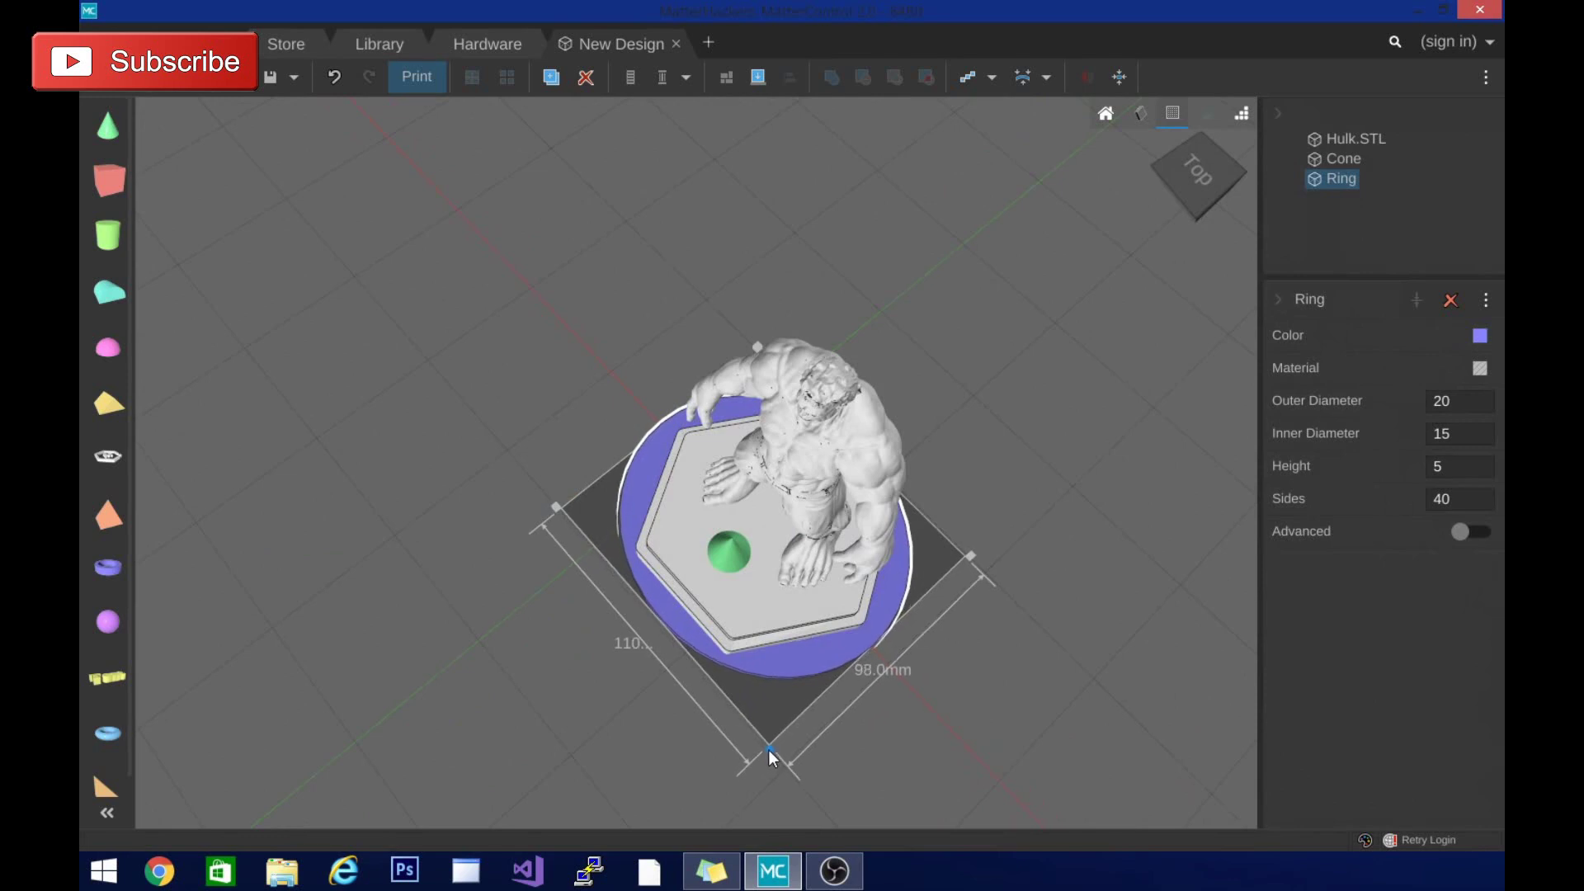
- Delete the green cone from the Hulk's base
drag(1219, 186, 1195, 142)
click(661, 453)
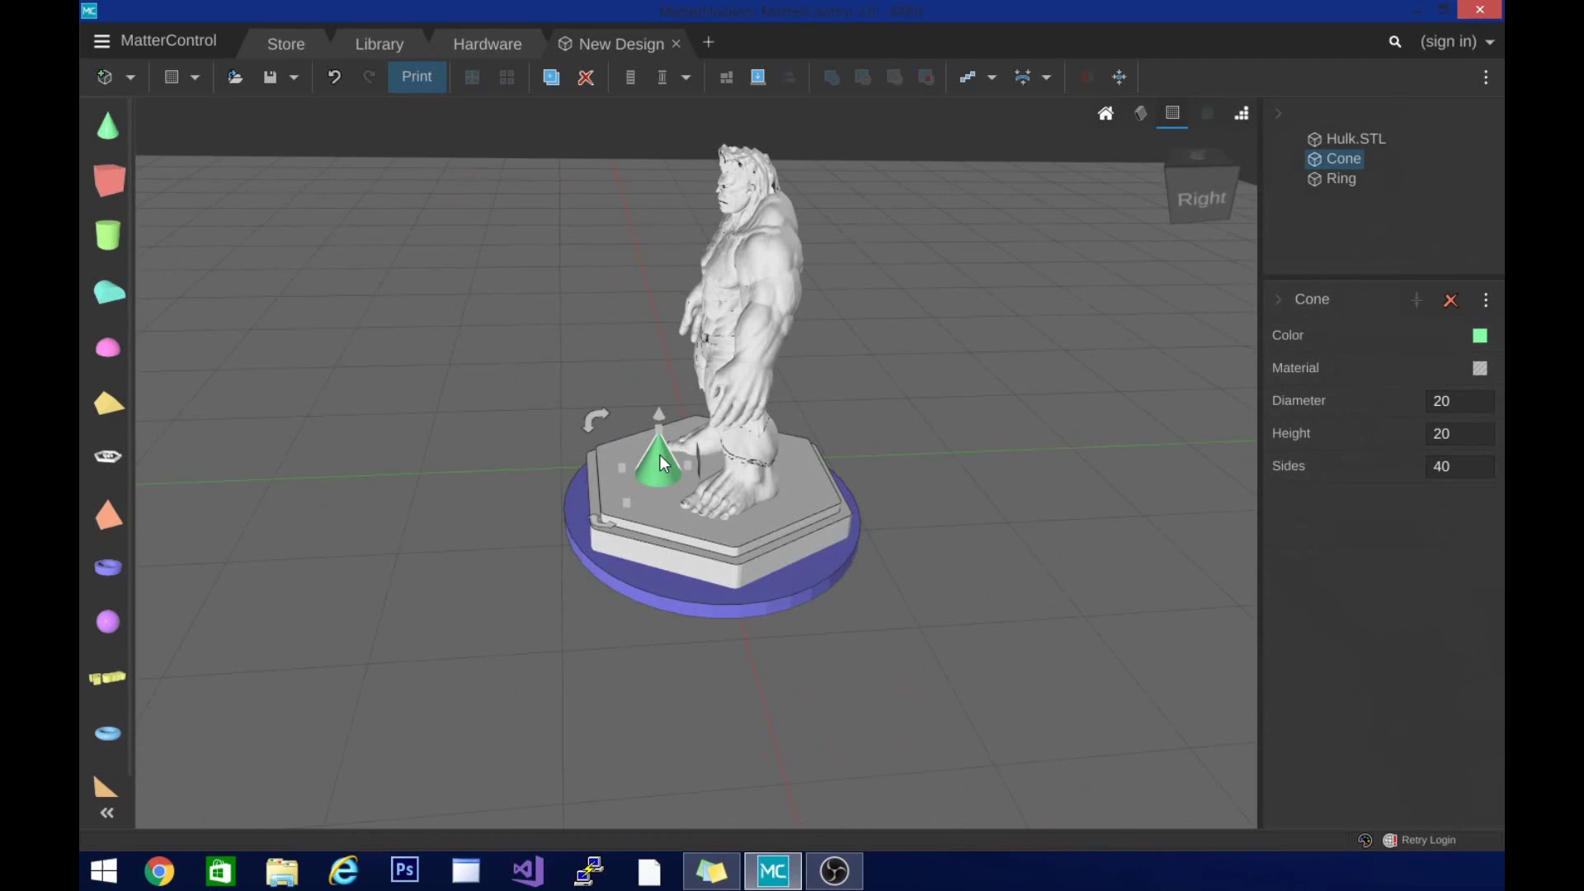
key(Delete)
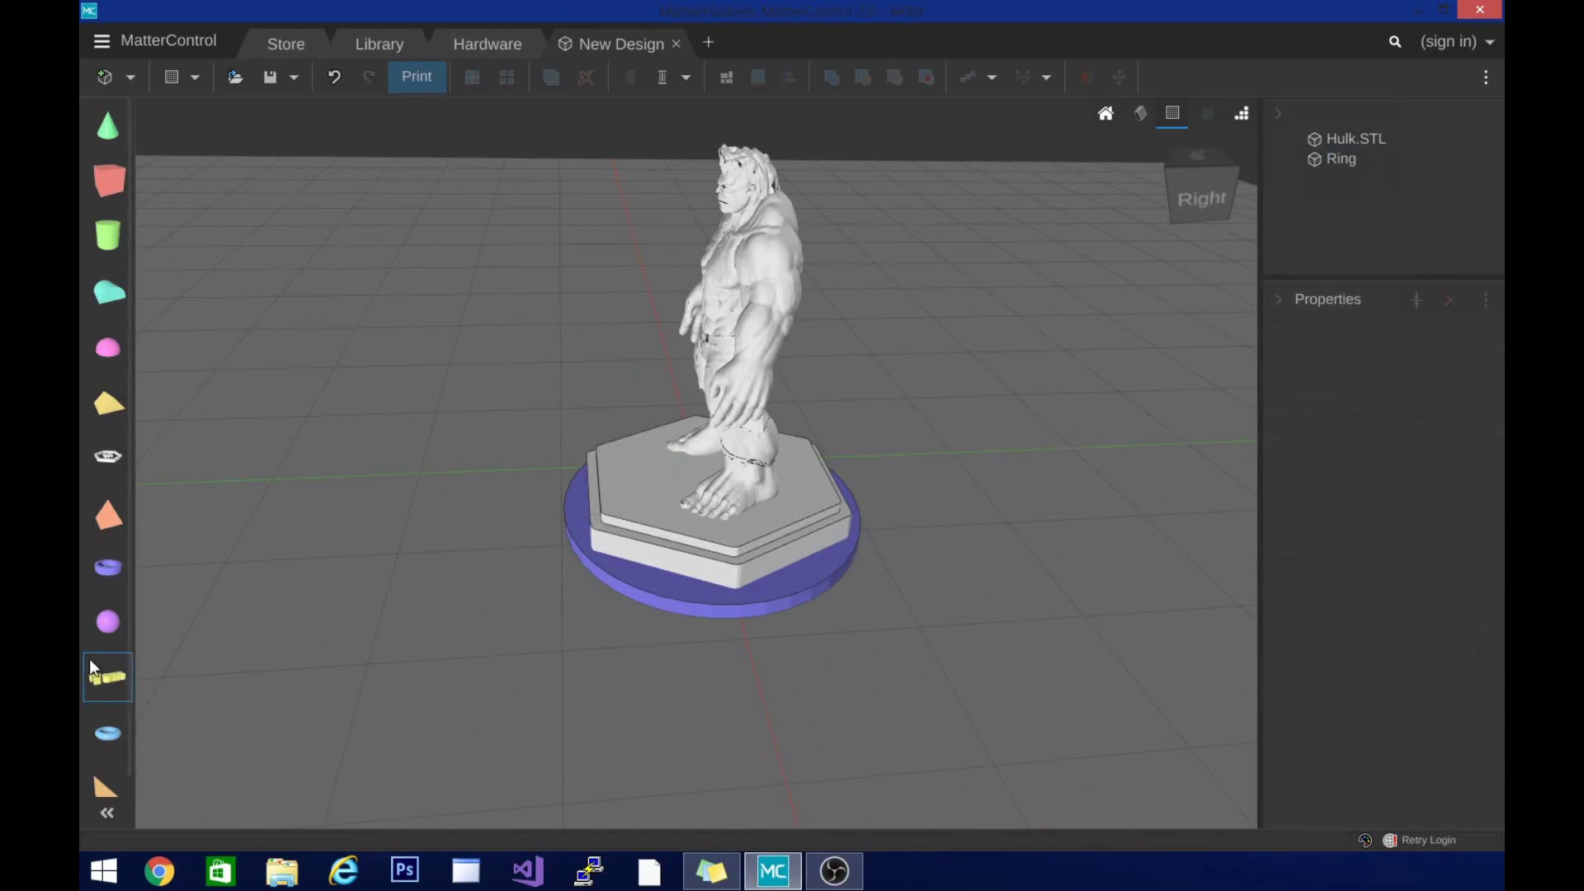
- Add a text object reading "Hulk Smash" on the Hulk's base, using the Fredoka font
click(93, 680)
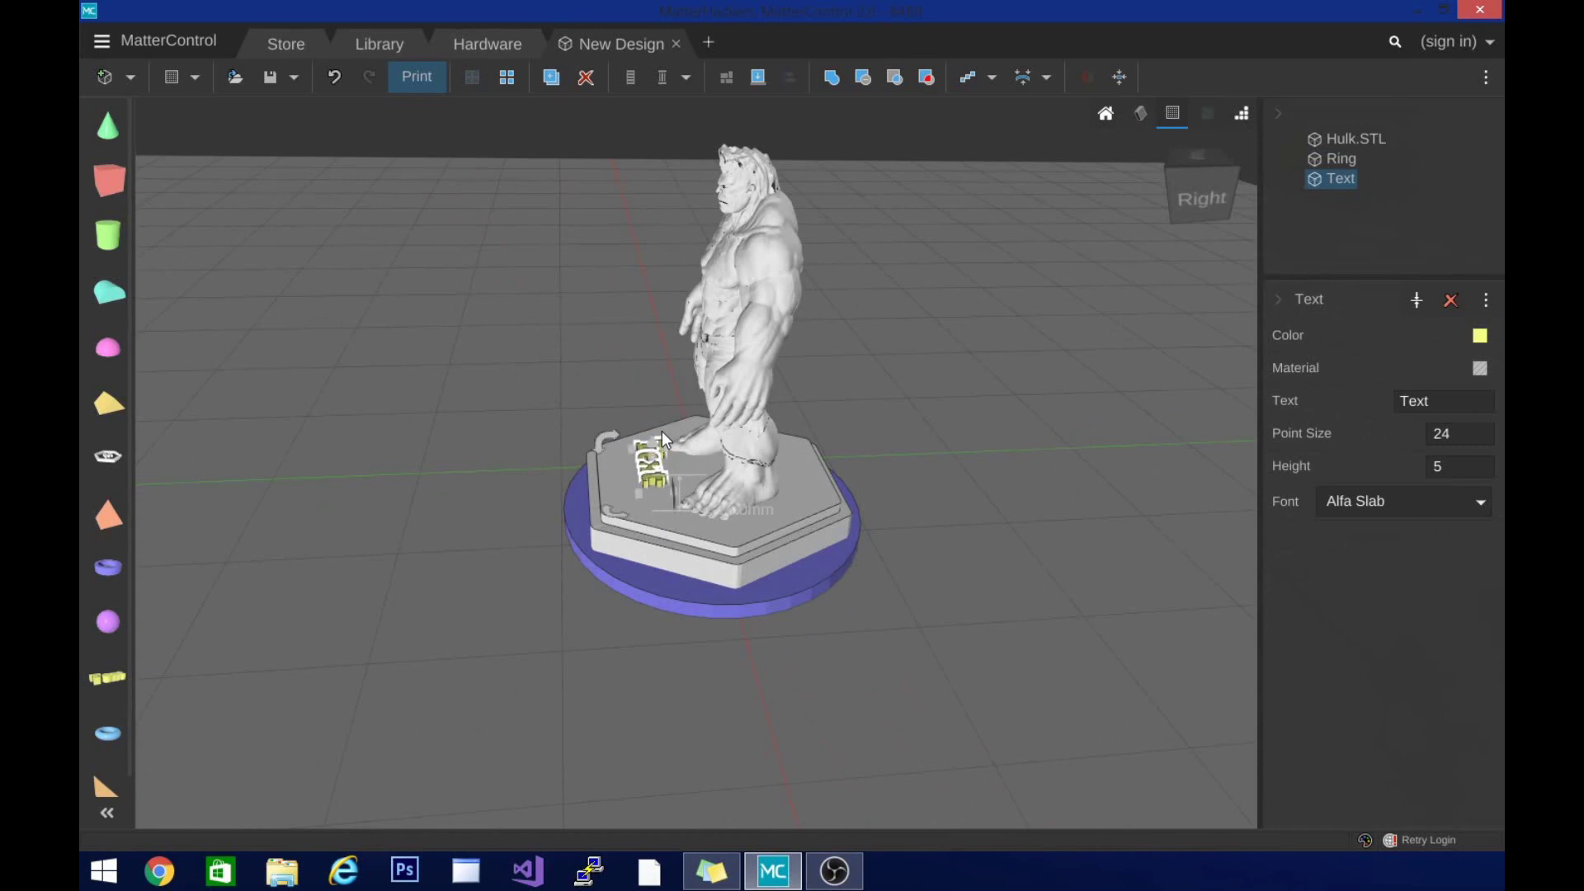
click(1412, 401)
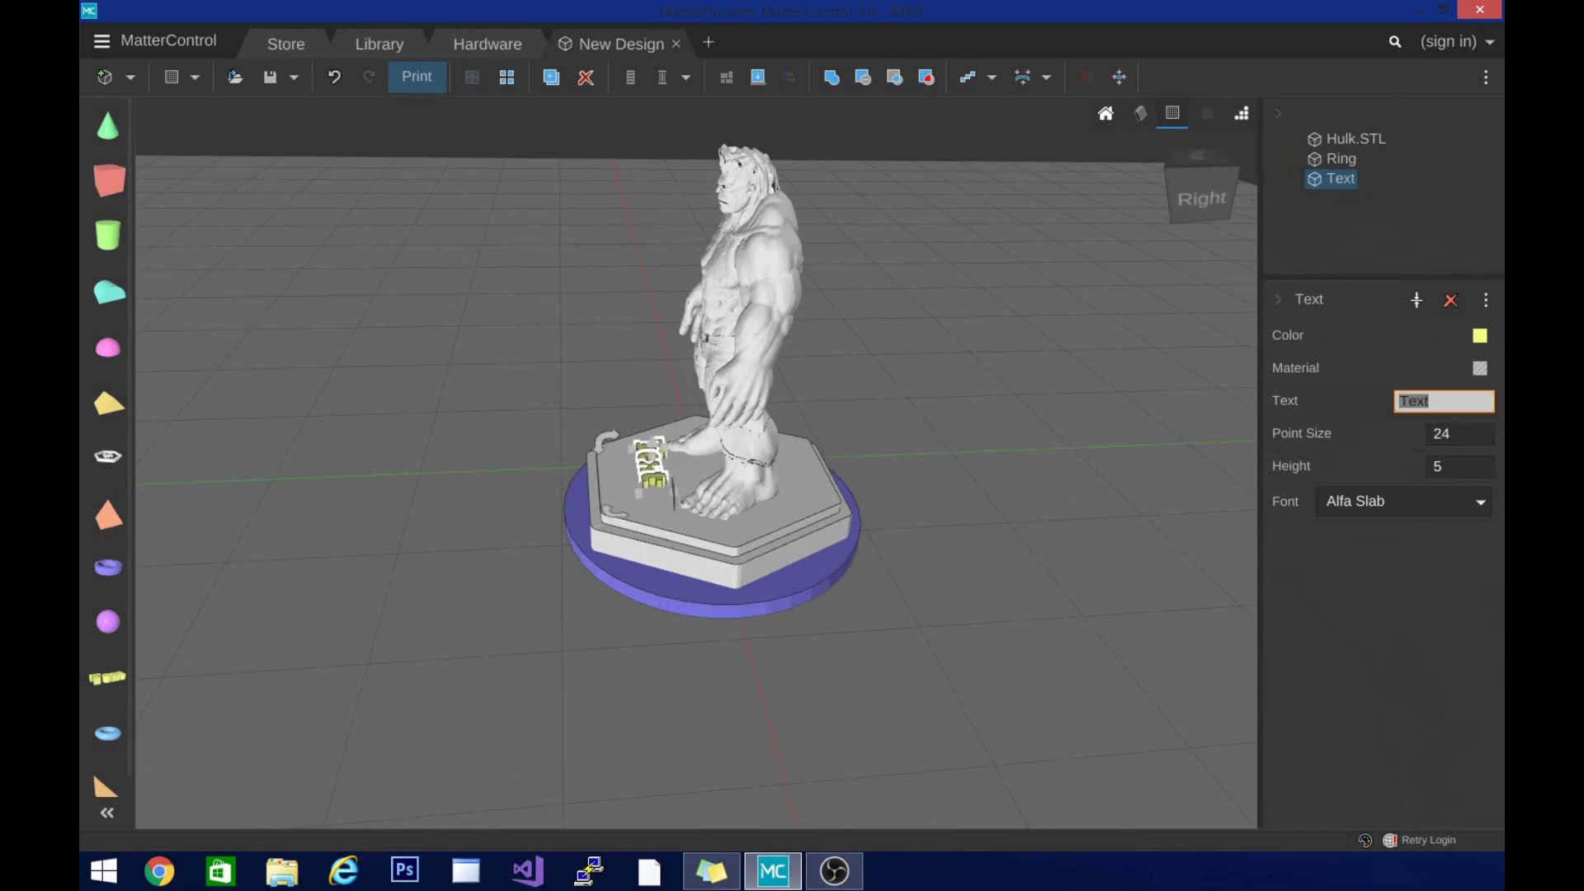
text(Hulk Smash)
click(1392, 498)
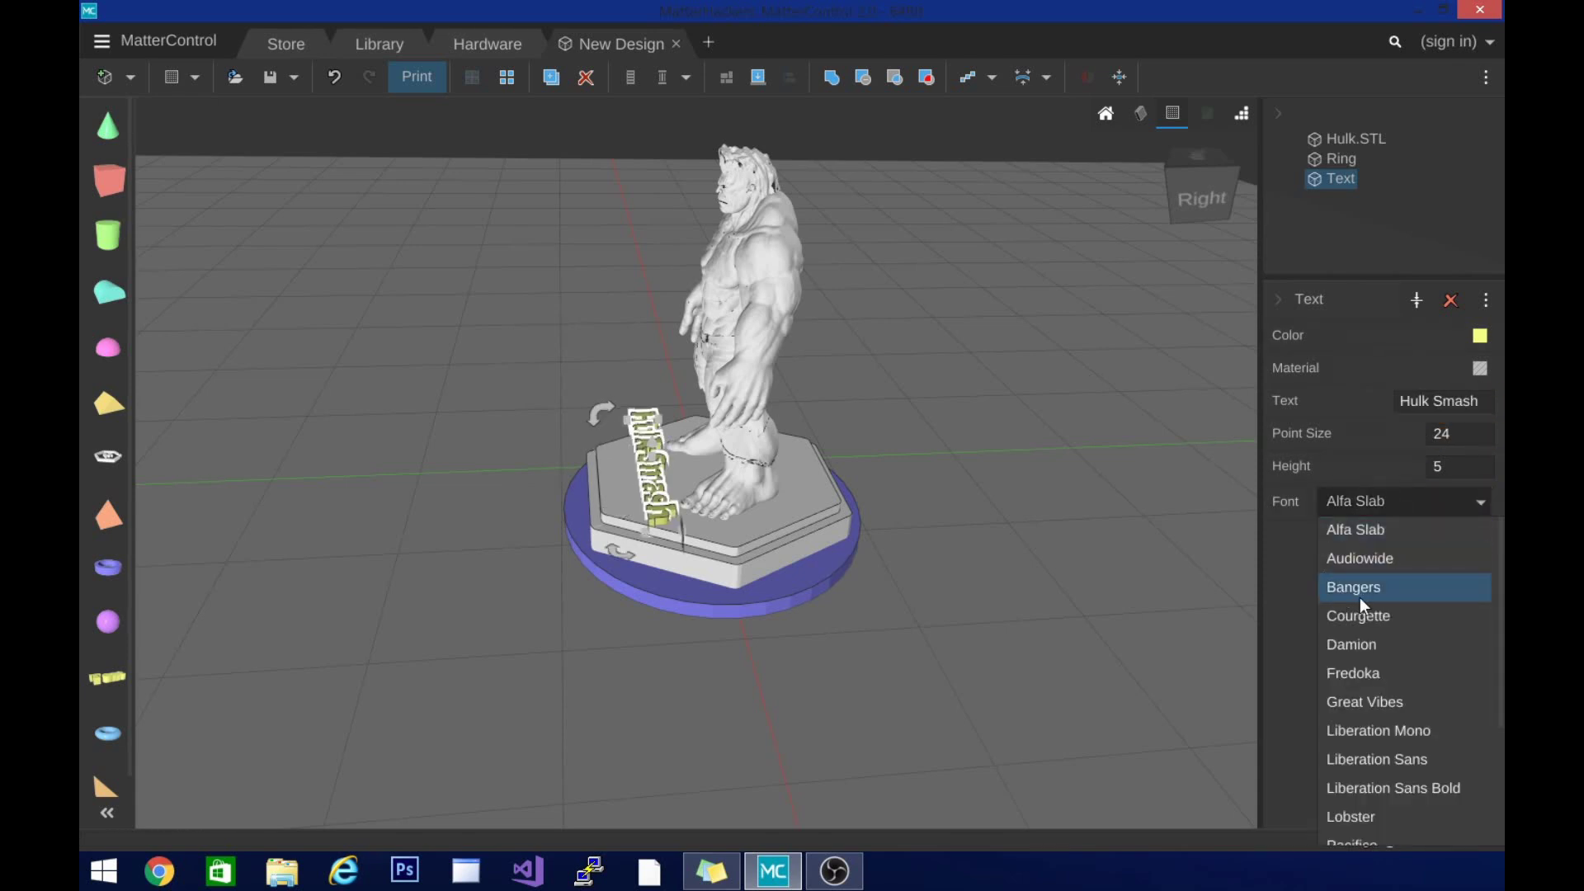
click(1383, 682)
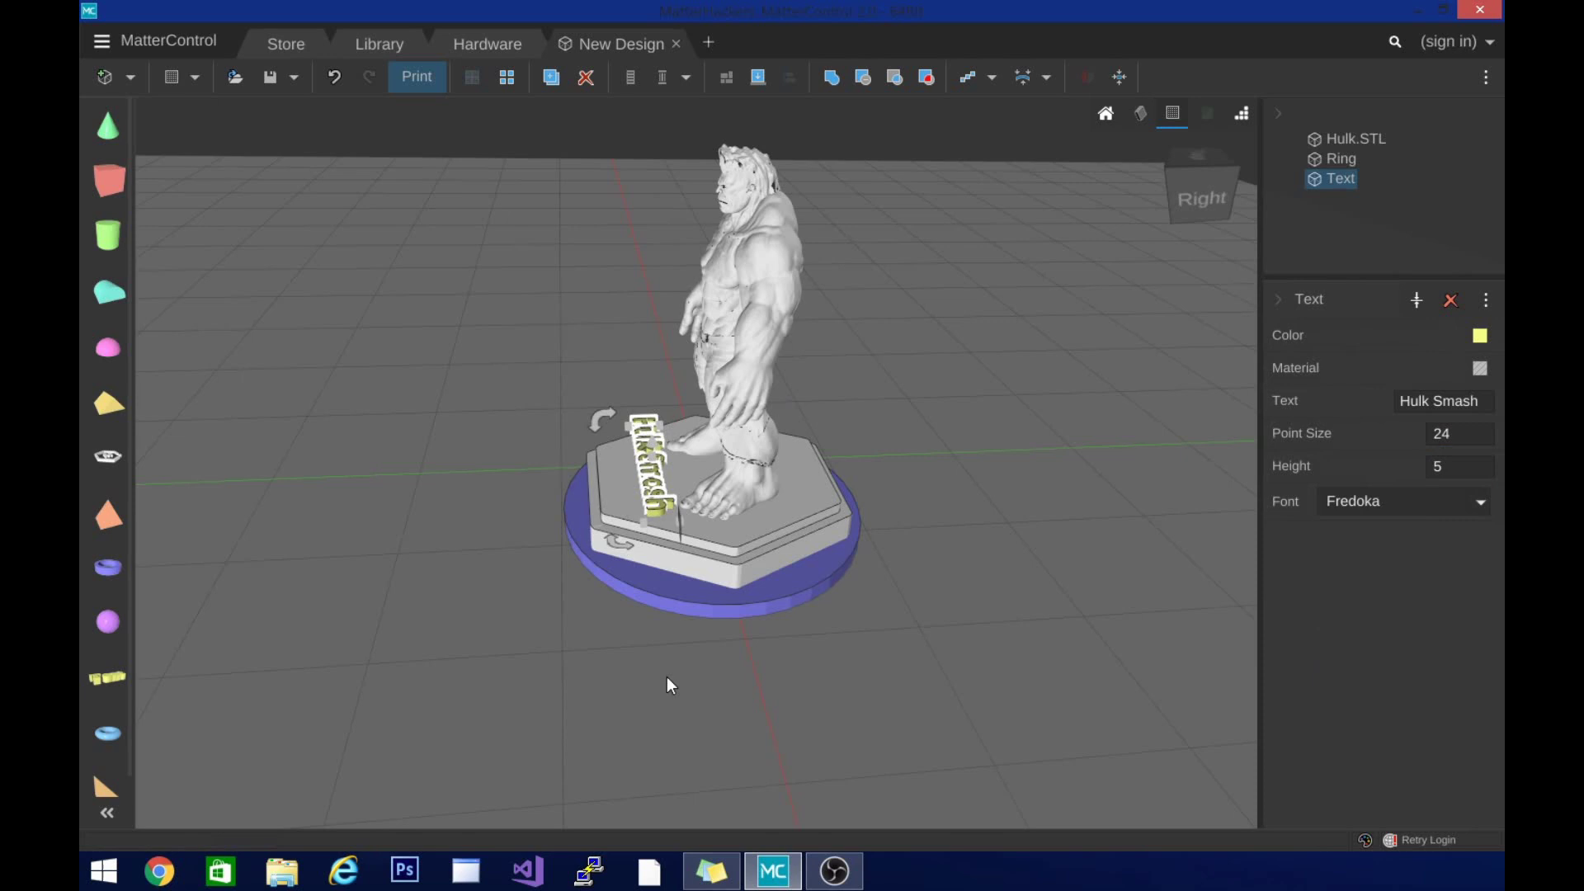
- Center the "Hulk Smash" text on the hexagonal base in front of the Hulk's feet
click(1201, 157)
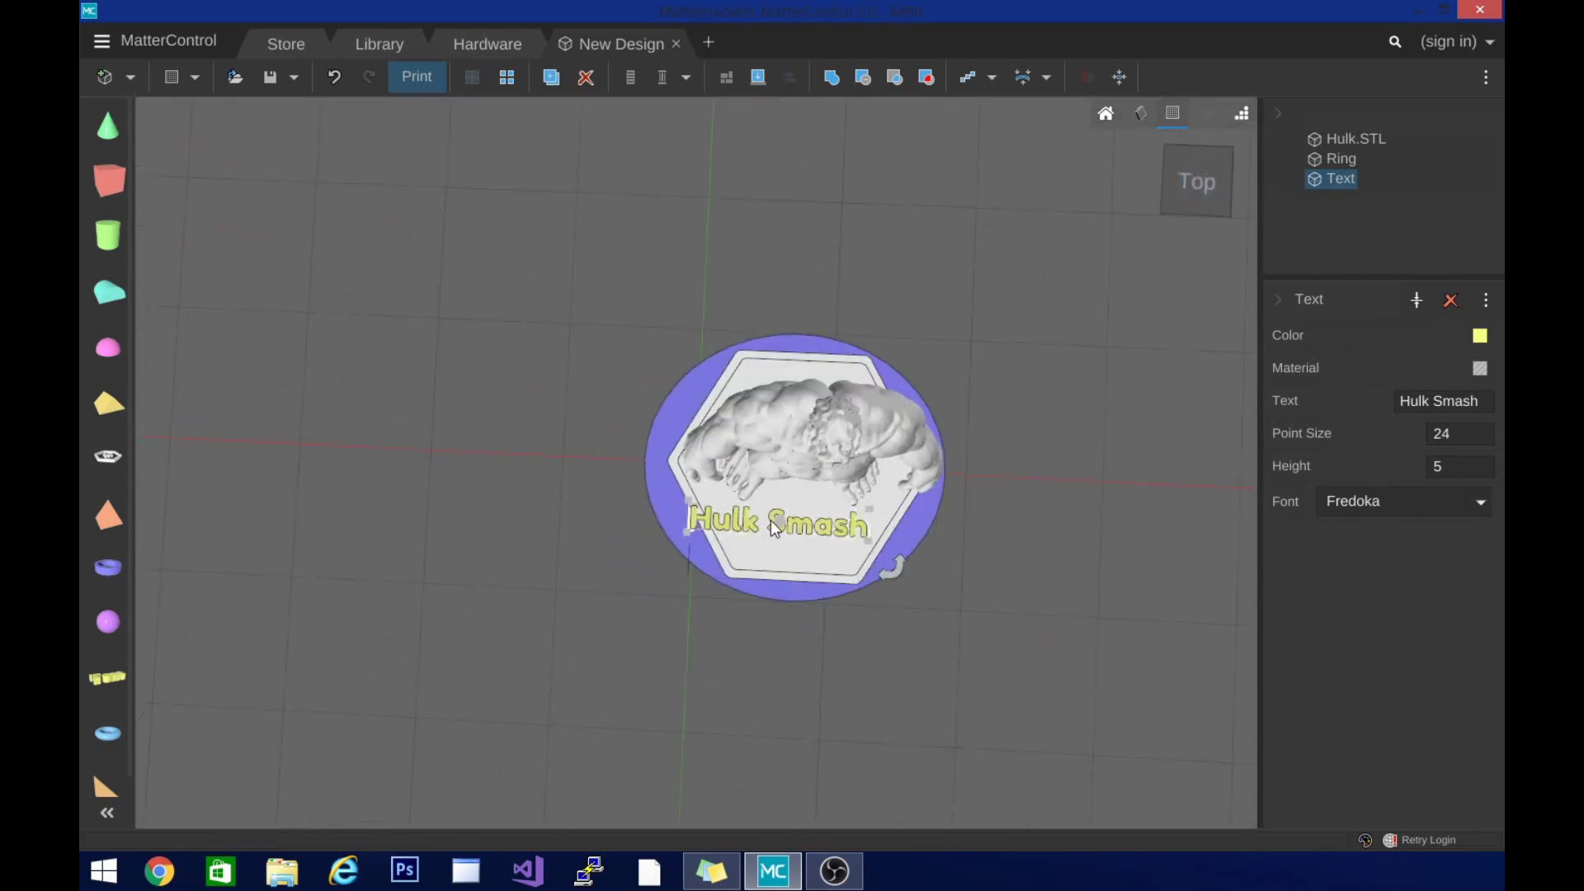
drag(794, 530, 823, 529)
scroll(820, 528, up, 4)
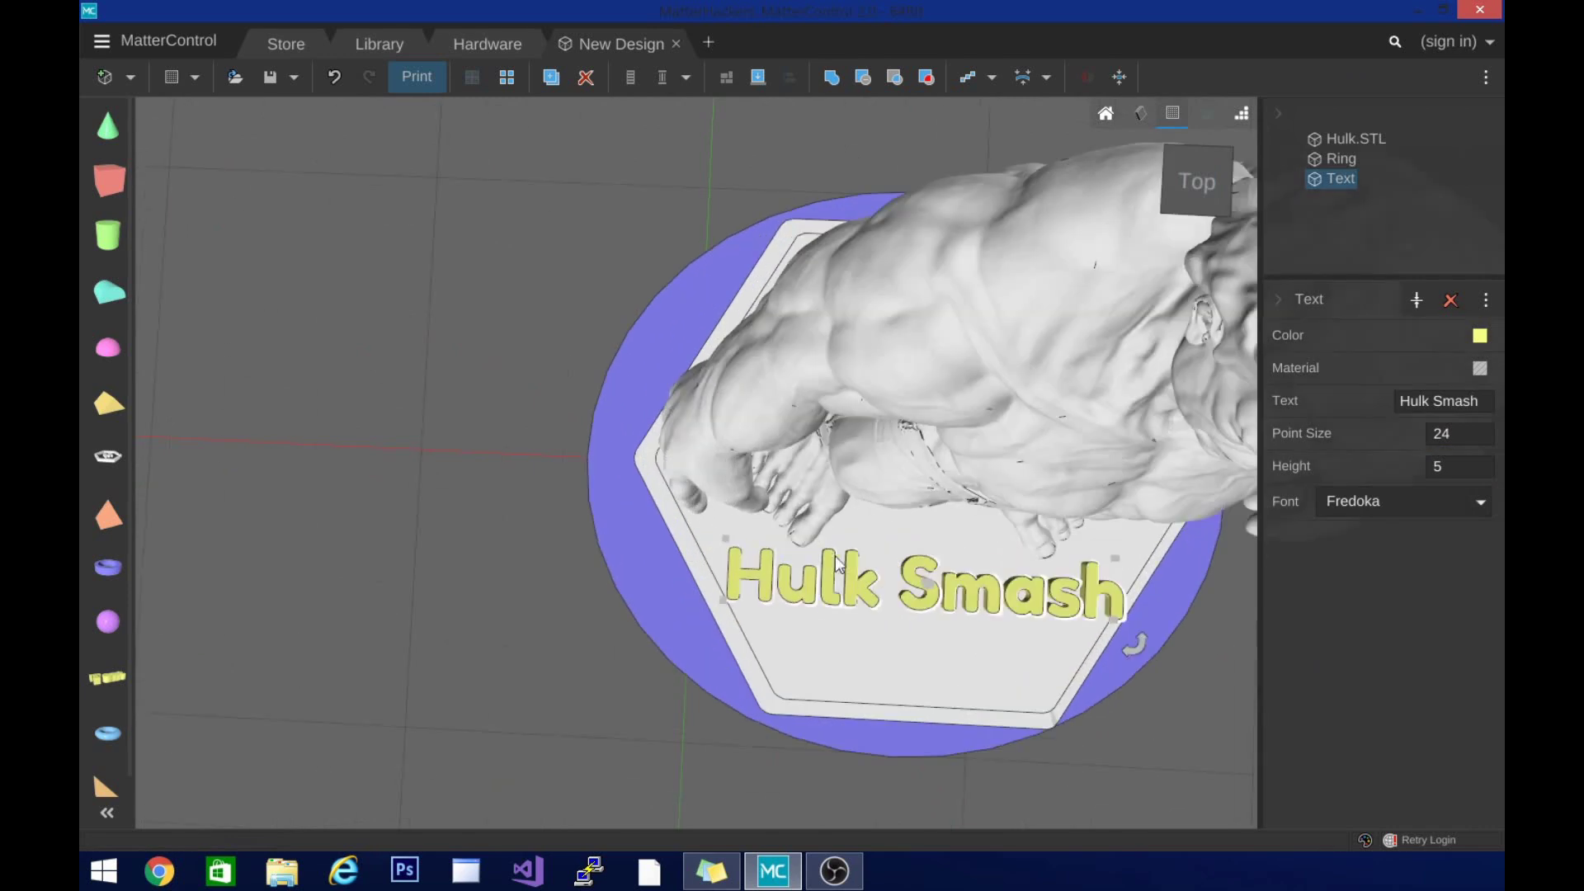
- Try the Great Vibes font on the "Hulk Smash" text, then set it to Lobster
click(1375, 503)
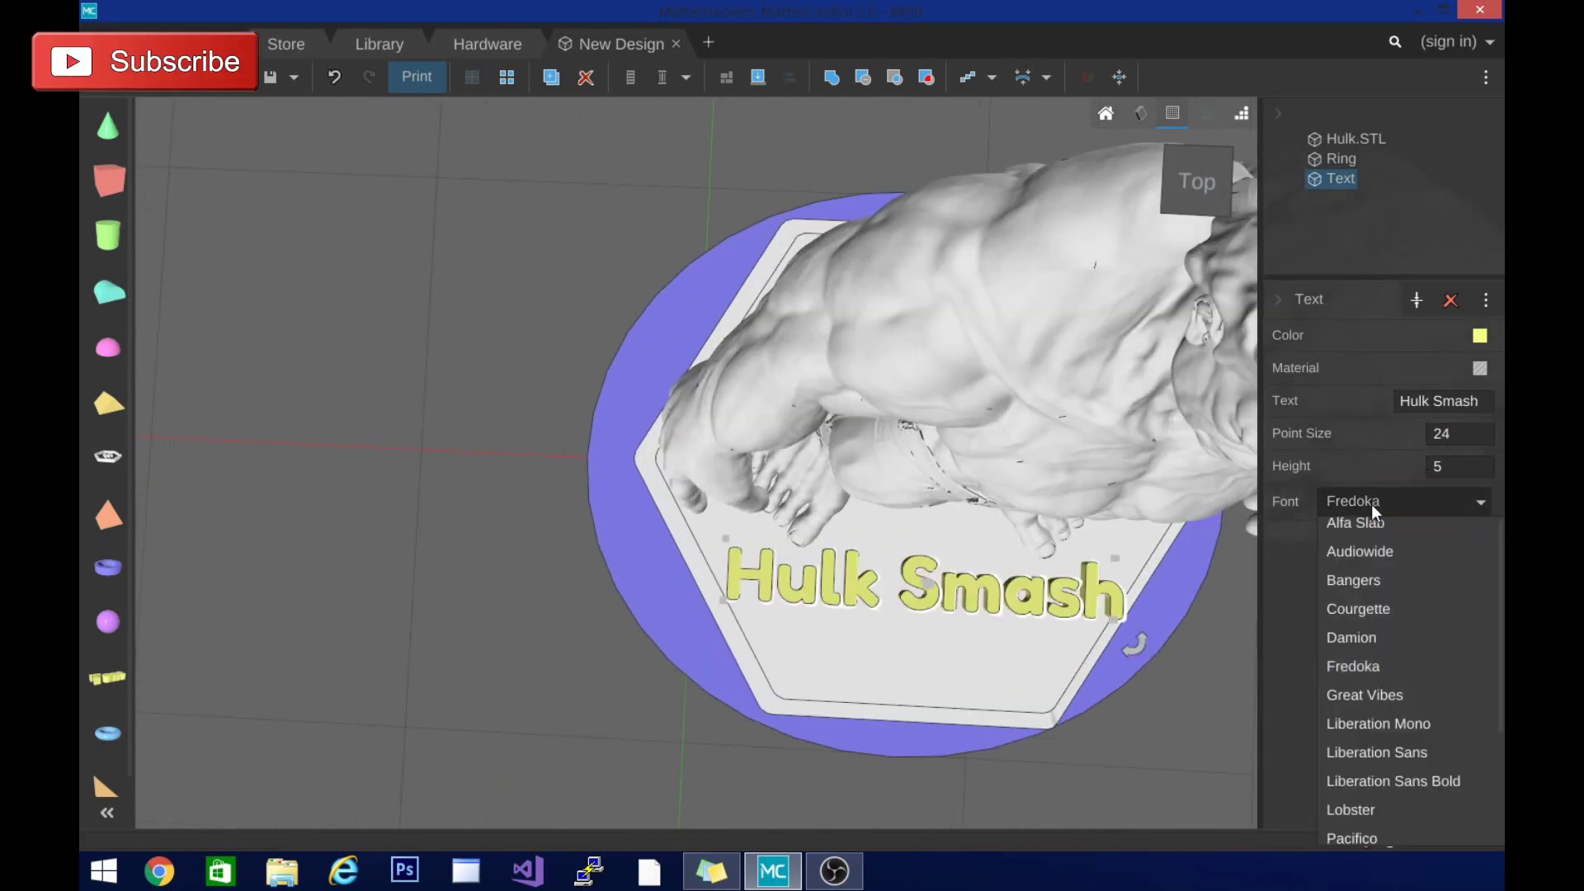
click(1343, 700)
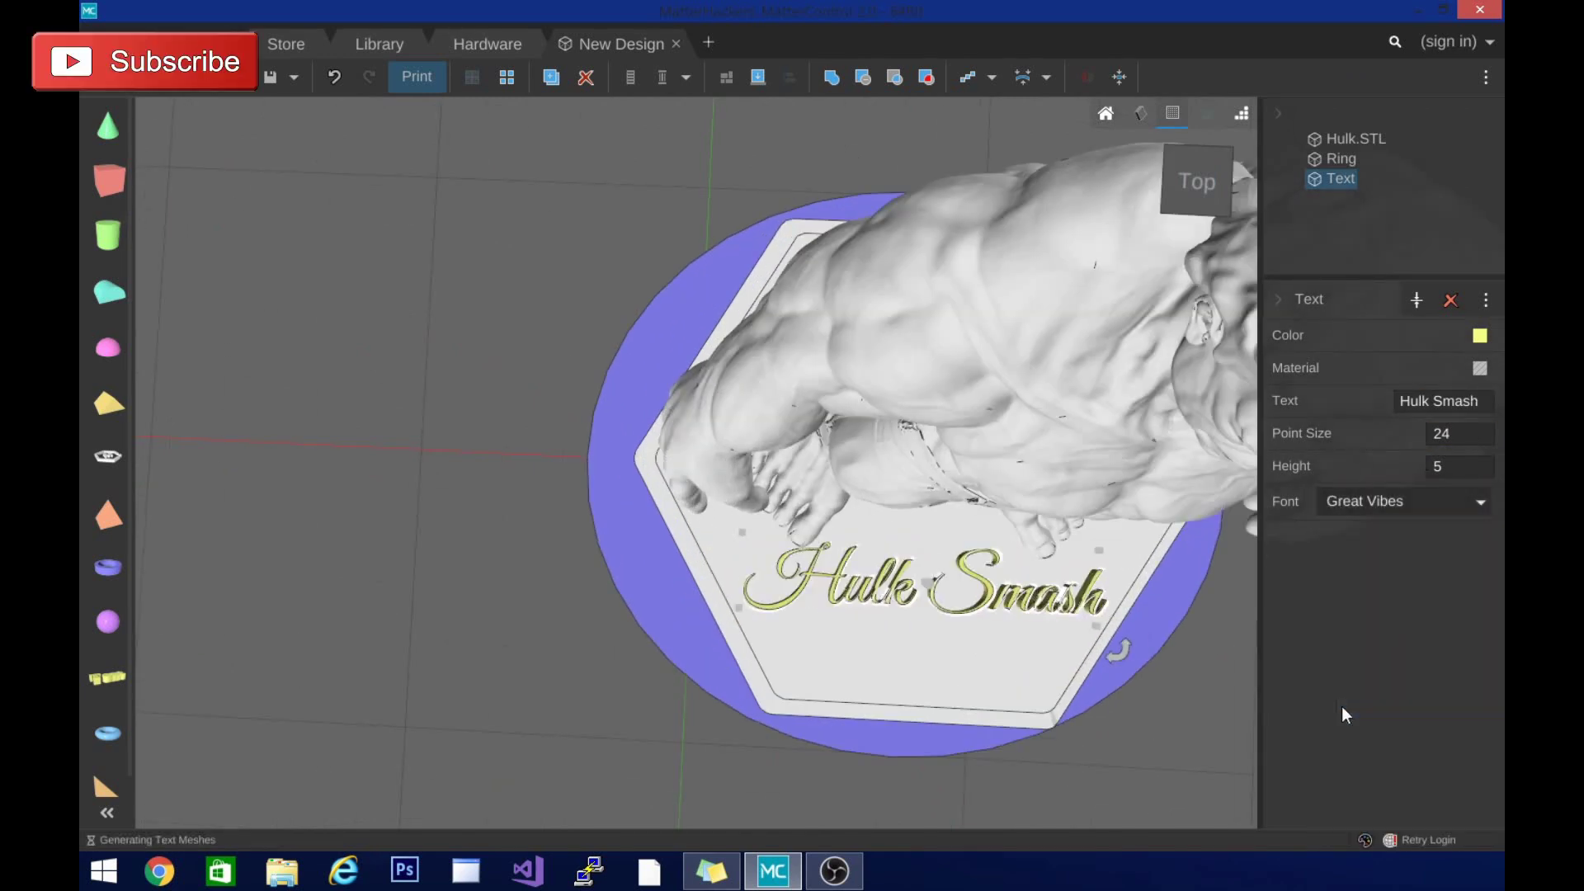
click(1409, 508)
click(1391, 779)
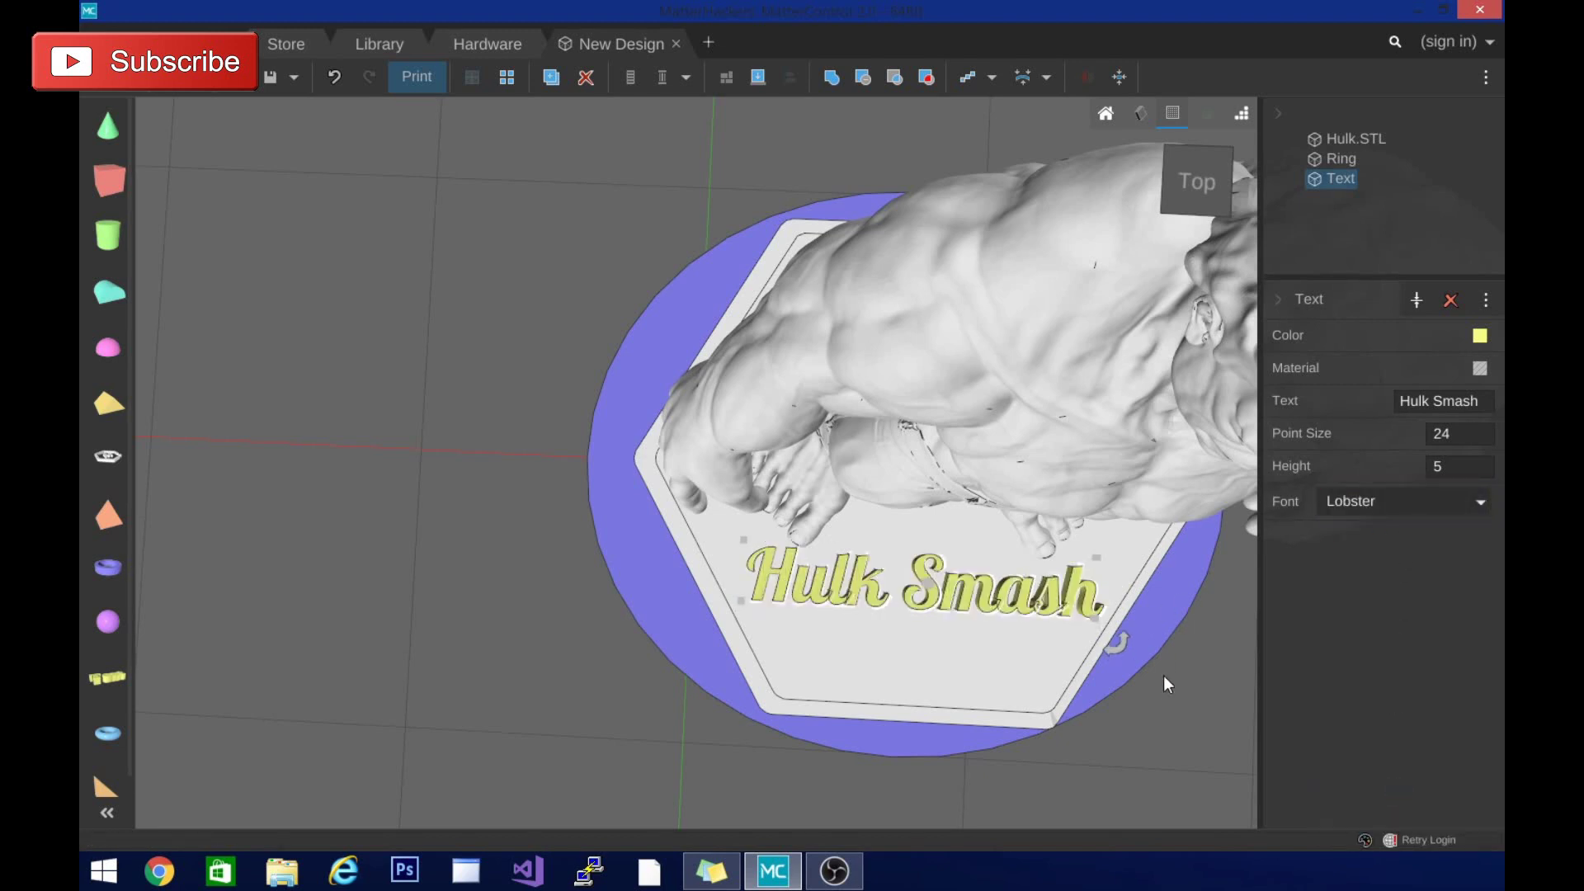
- Try to move the ring around the Hulk's base
click(1136, 609)
drag(1135, 605, 1172, 622)
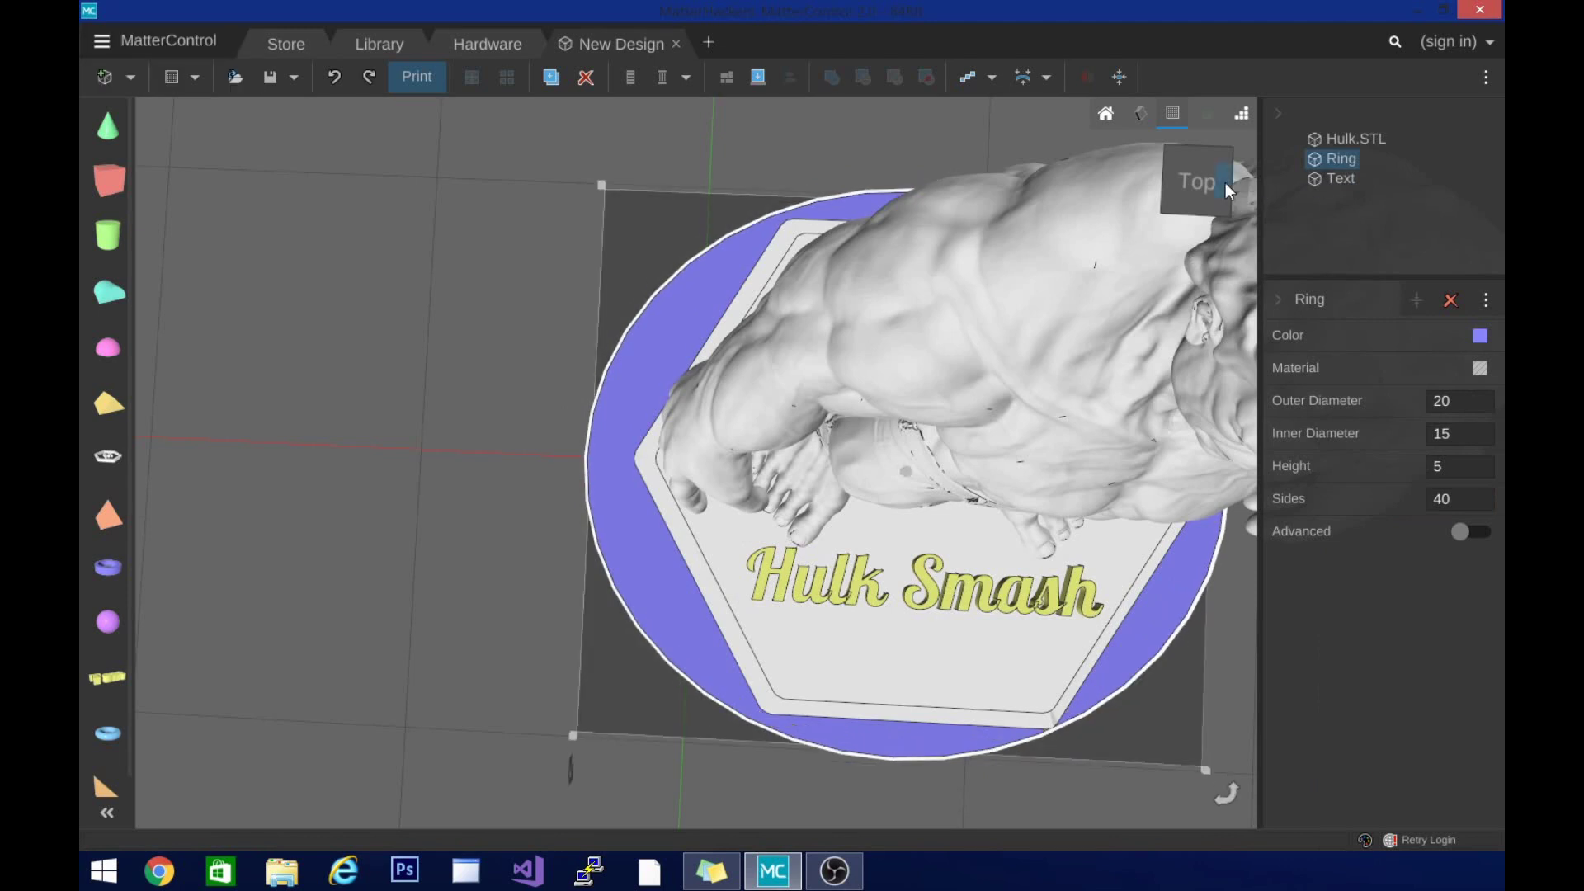
- Add an Image Converter object on the bed, off to the side of the Hulk's base
drag(1225, 190, 1112, 340)
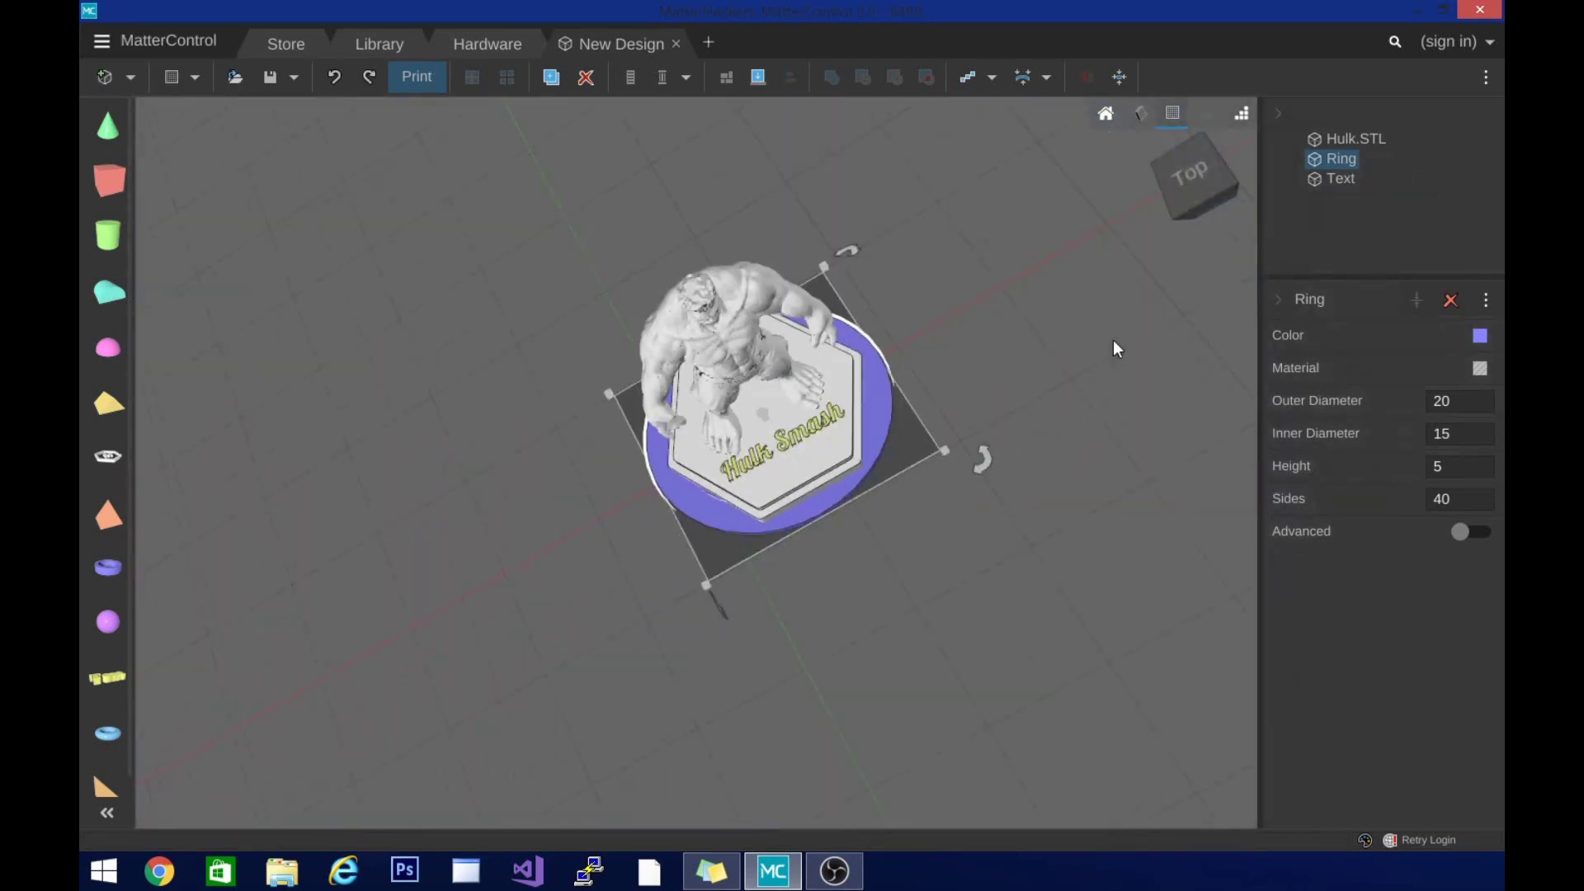
drag(1192, 176, 1172, 178)
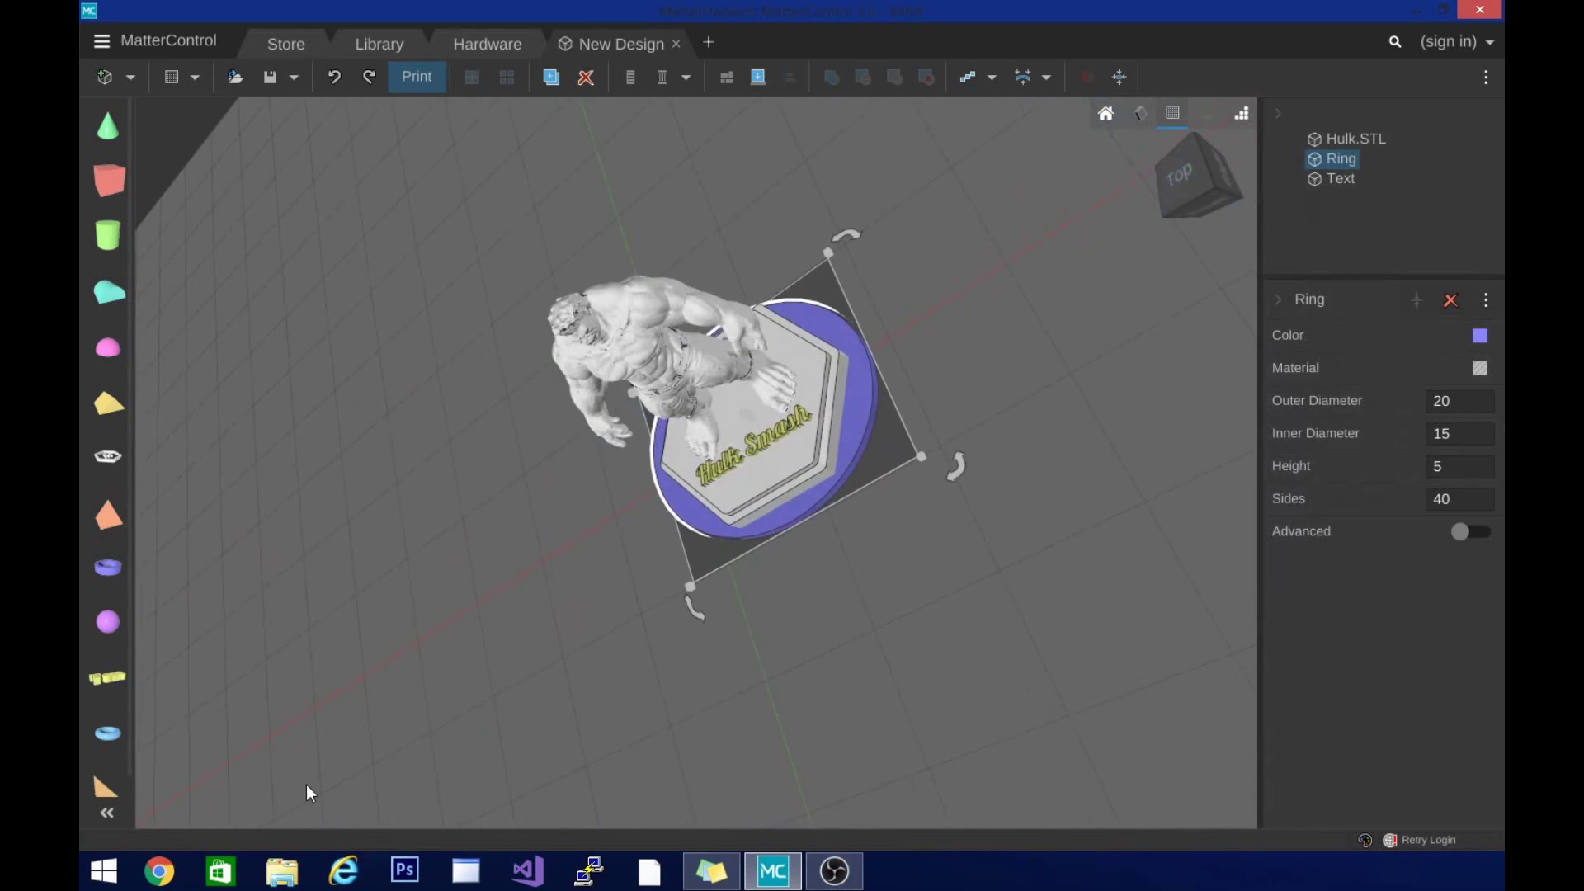
drag(108, 457, 1077, 420)
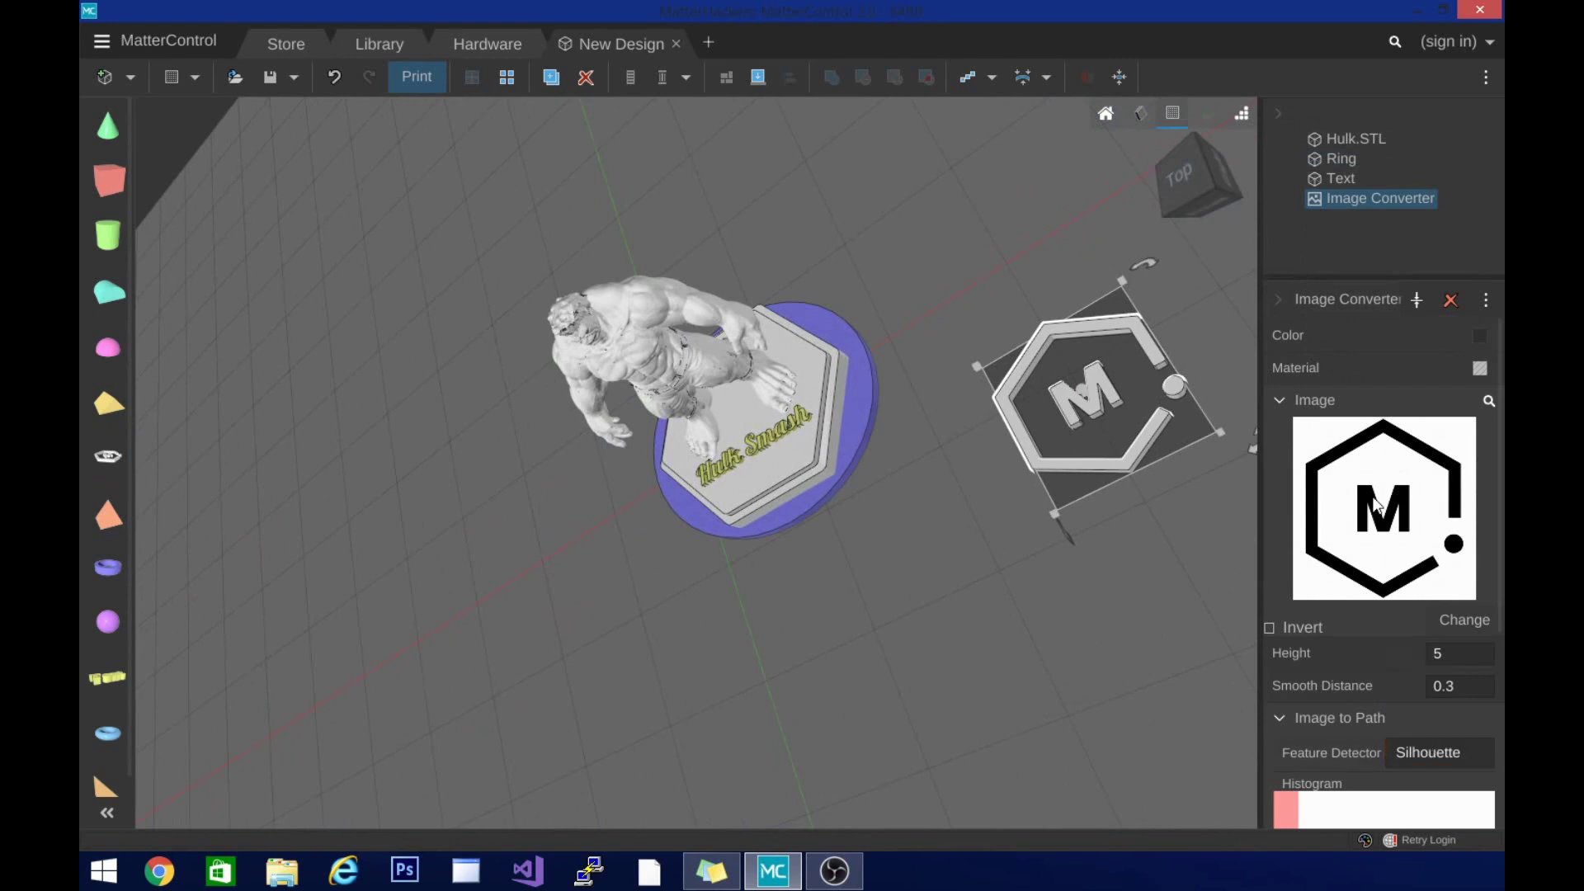
- Replace the Image Converter's picture with the subscreen image from the Technivore Assets folder on the media drive
click(1473, 617)
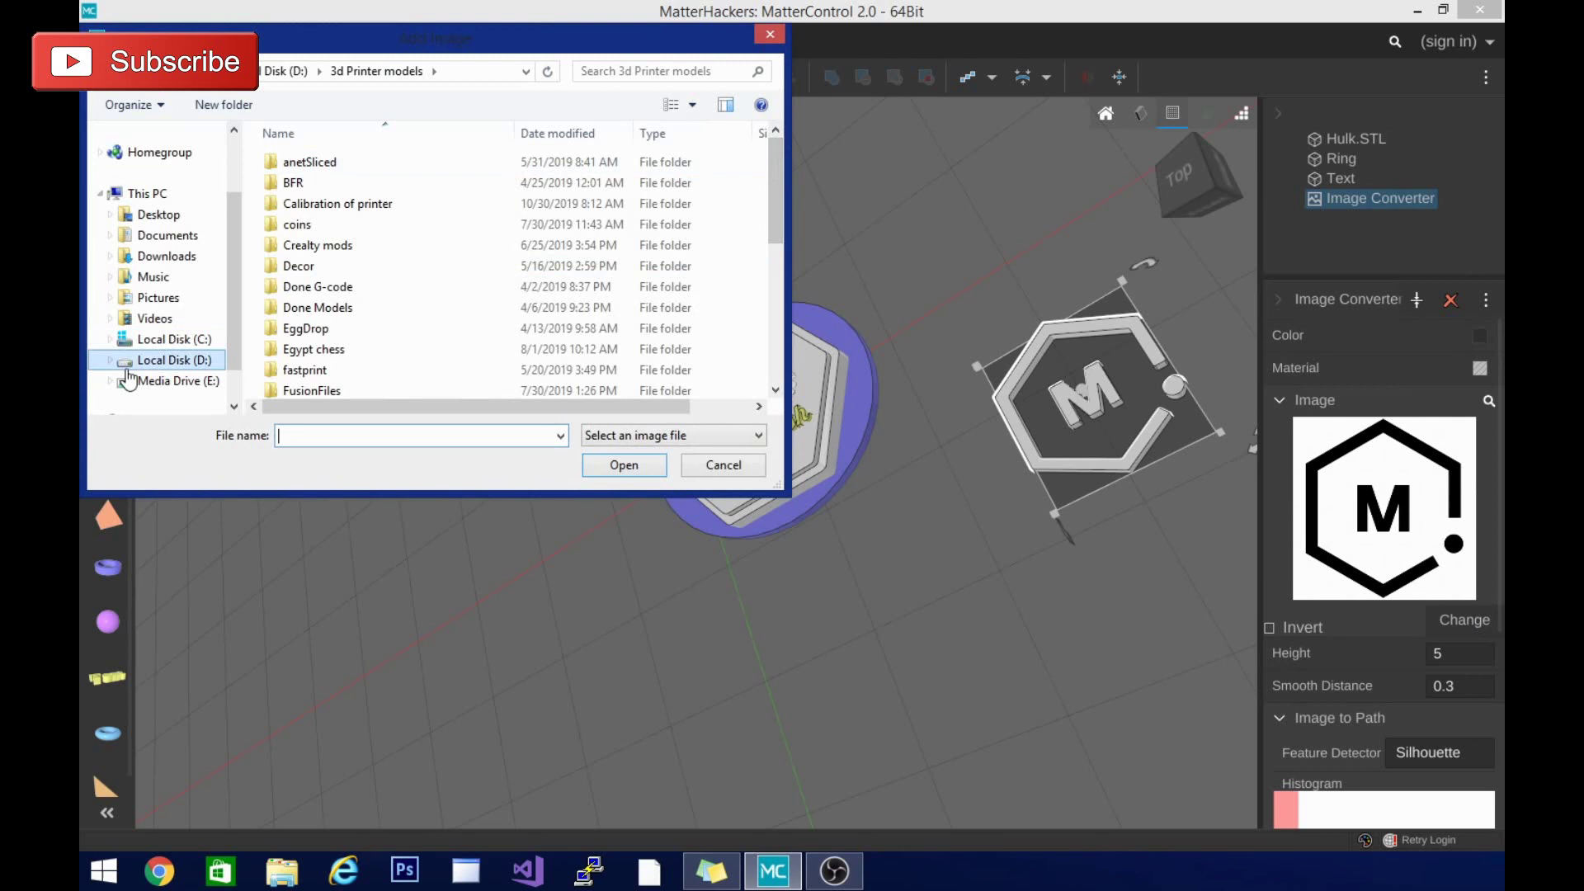
click(165, 381)
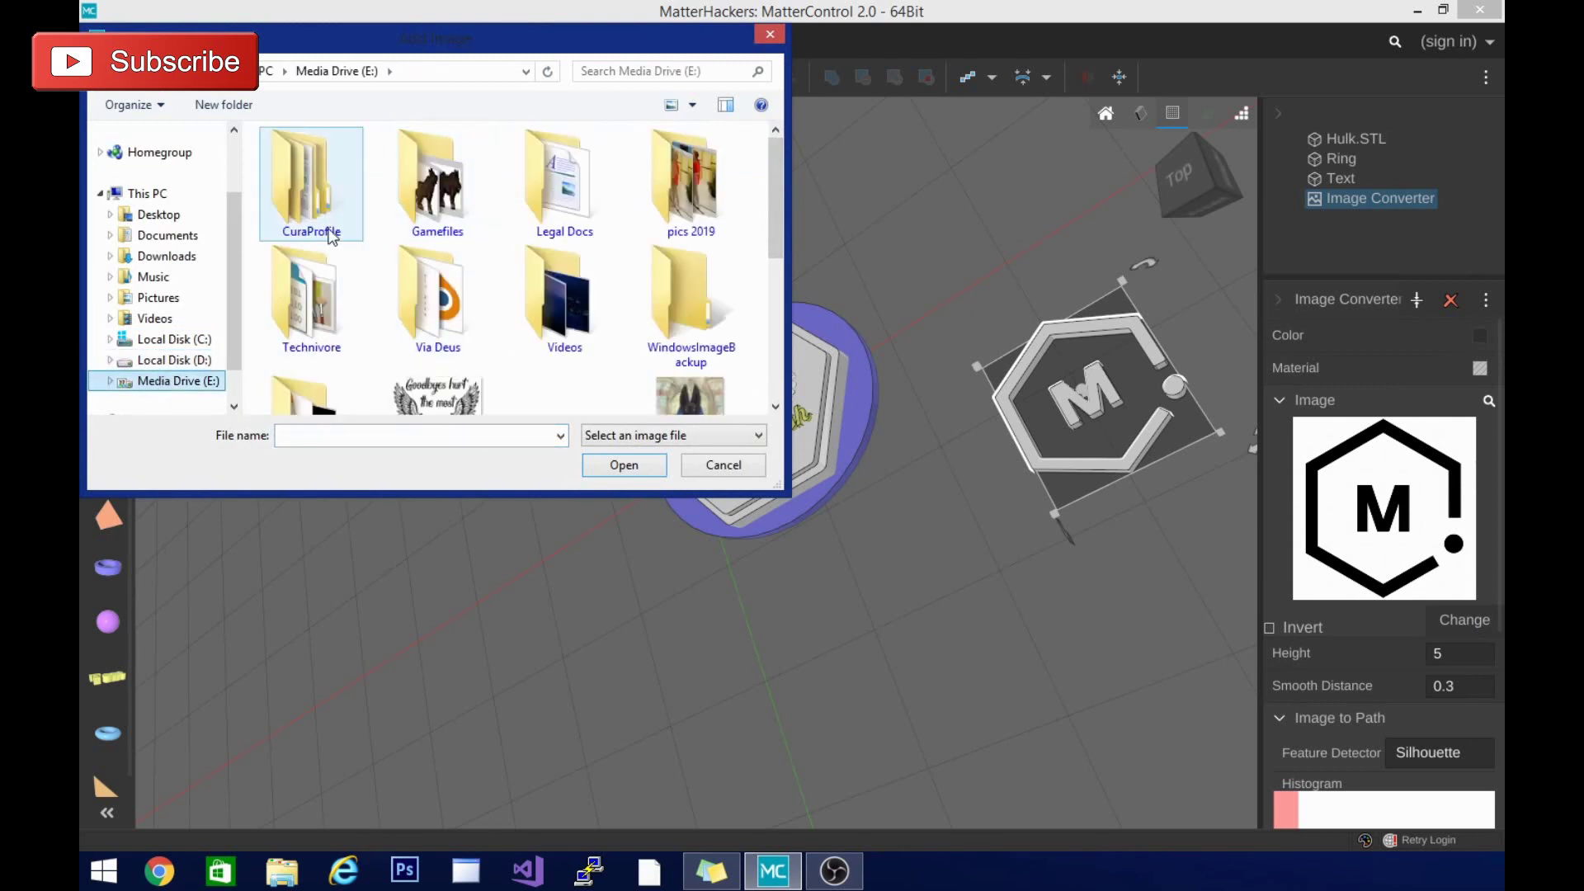
double_click(316, 326)
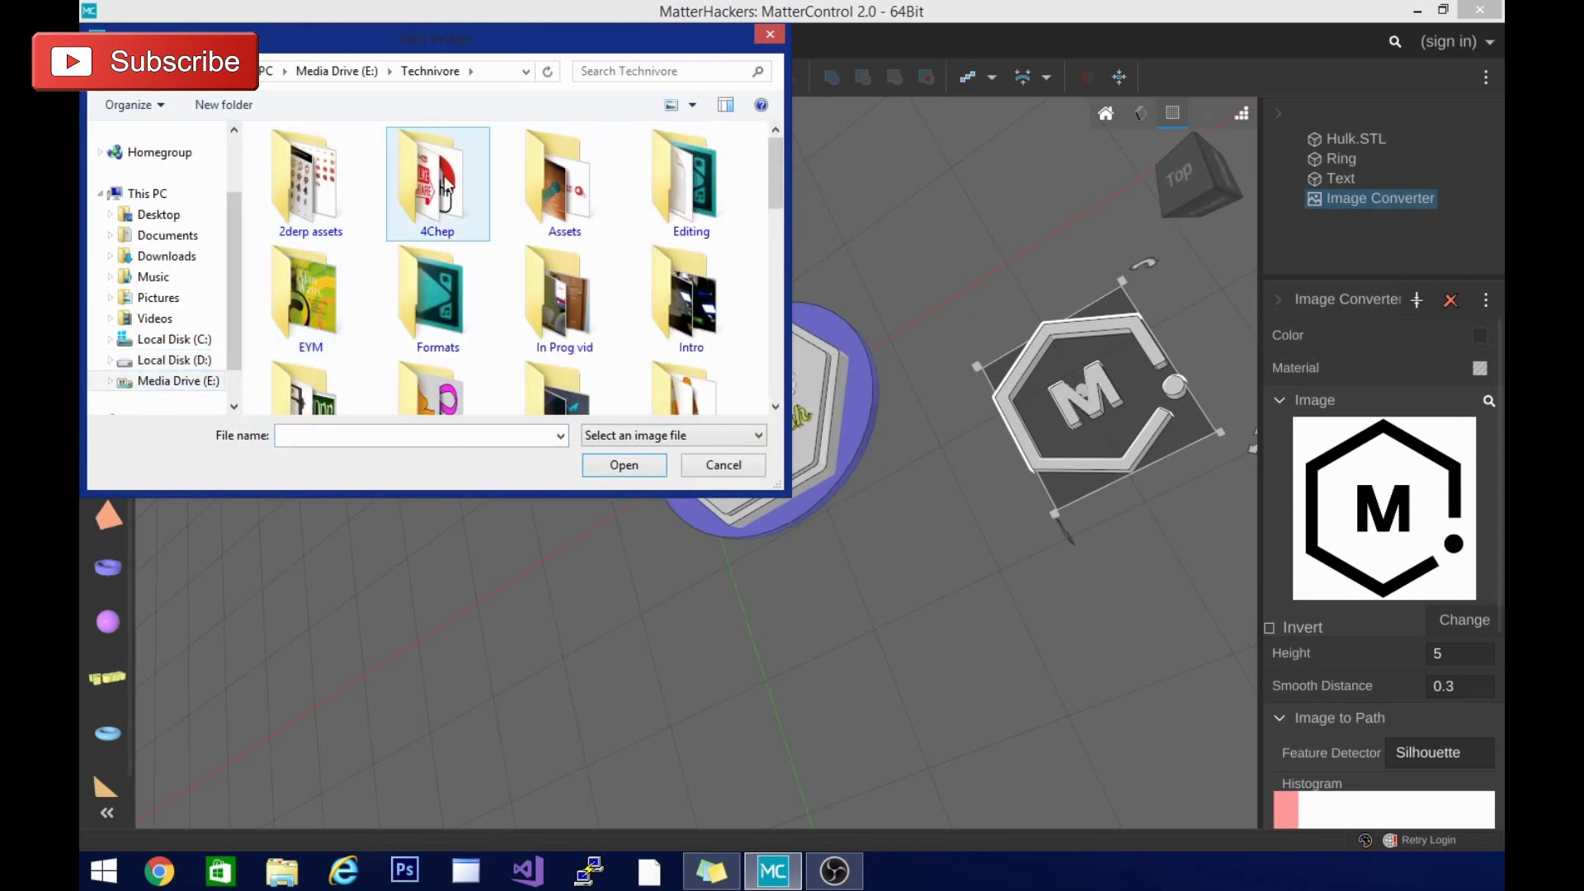
double_click(569, 198)
drag(777, 188, 796, 325)
click(671, 283)
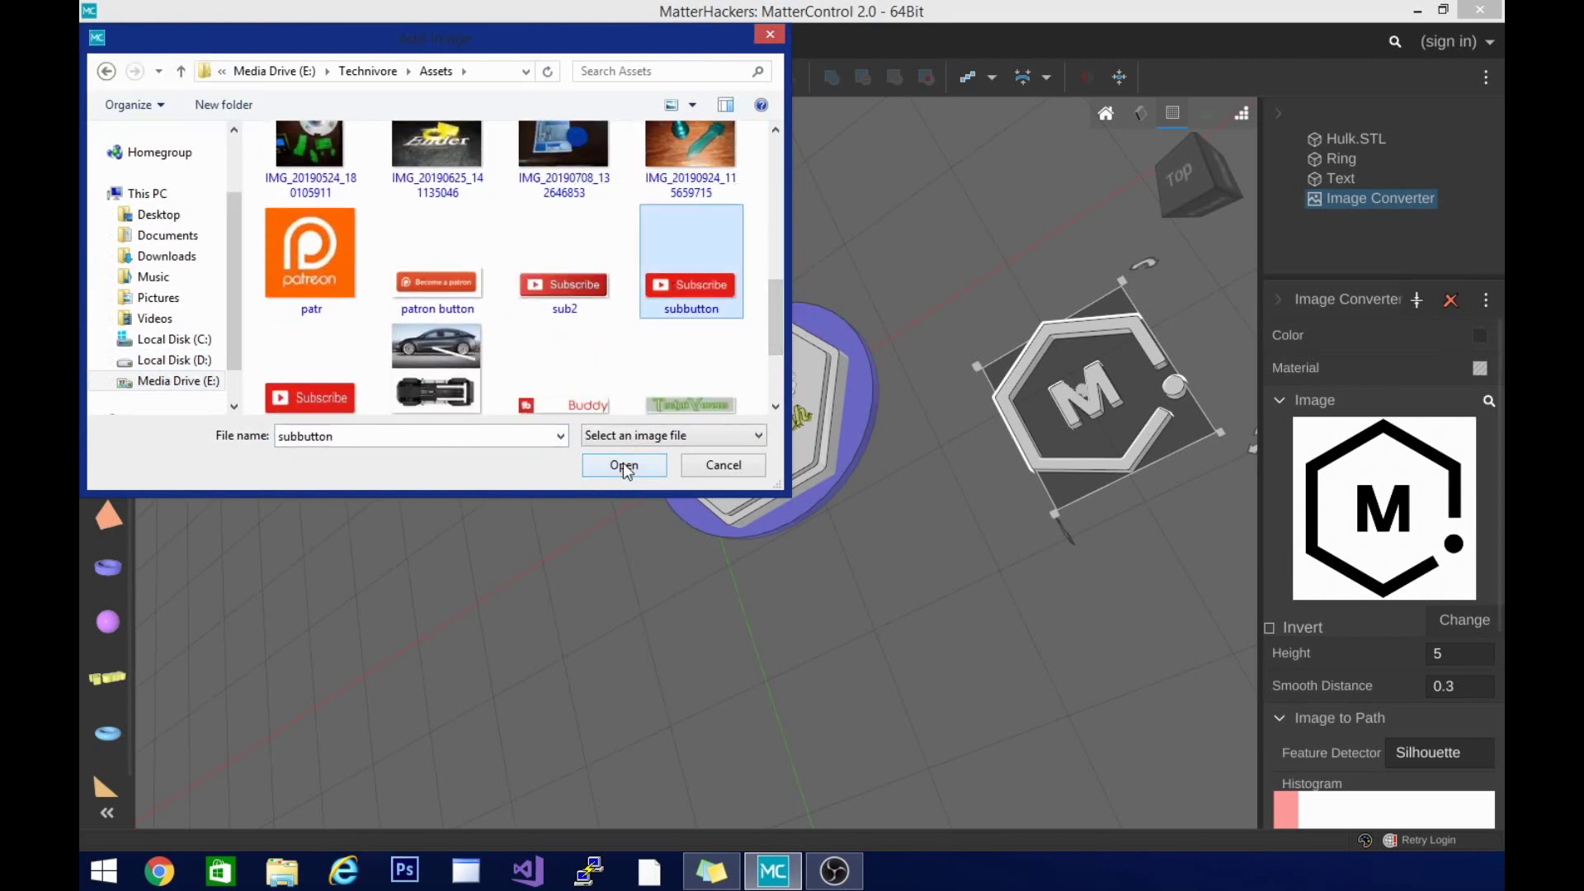
click(321, 405)
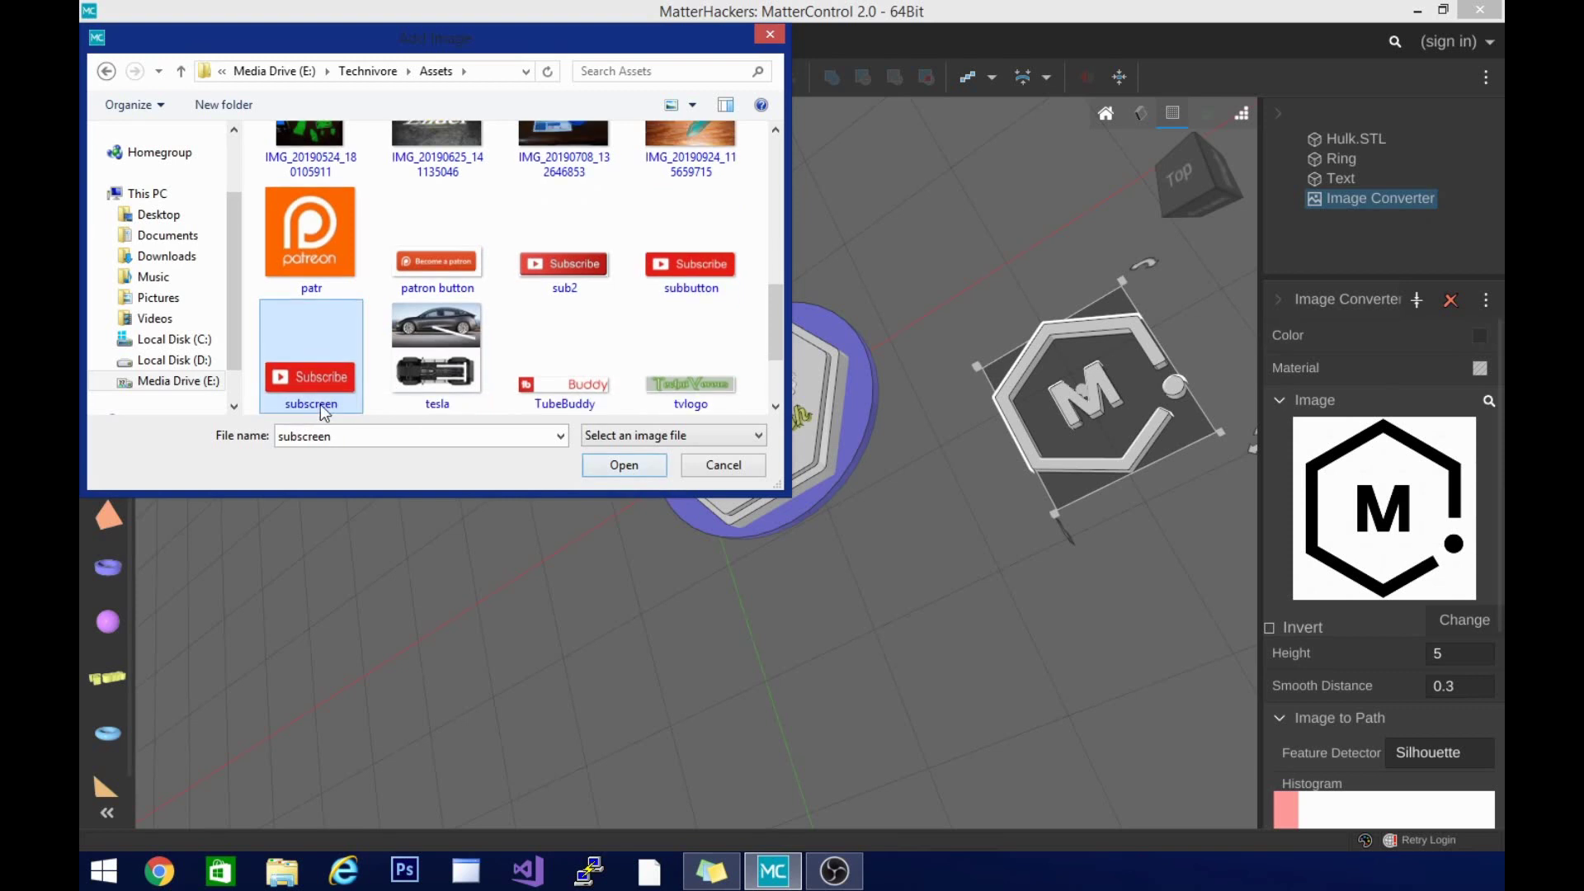
click(615, 464)
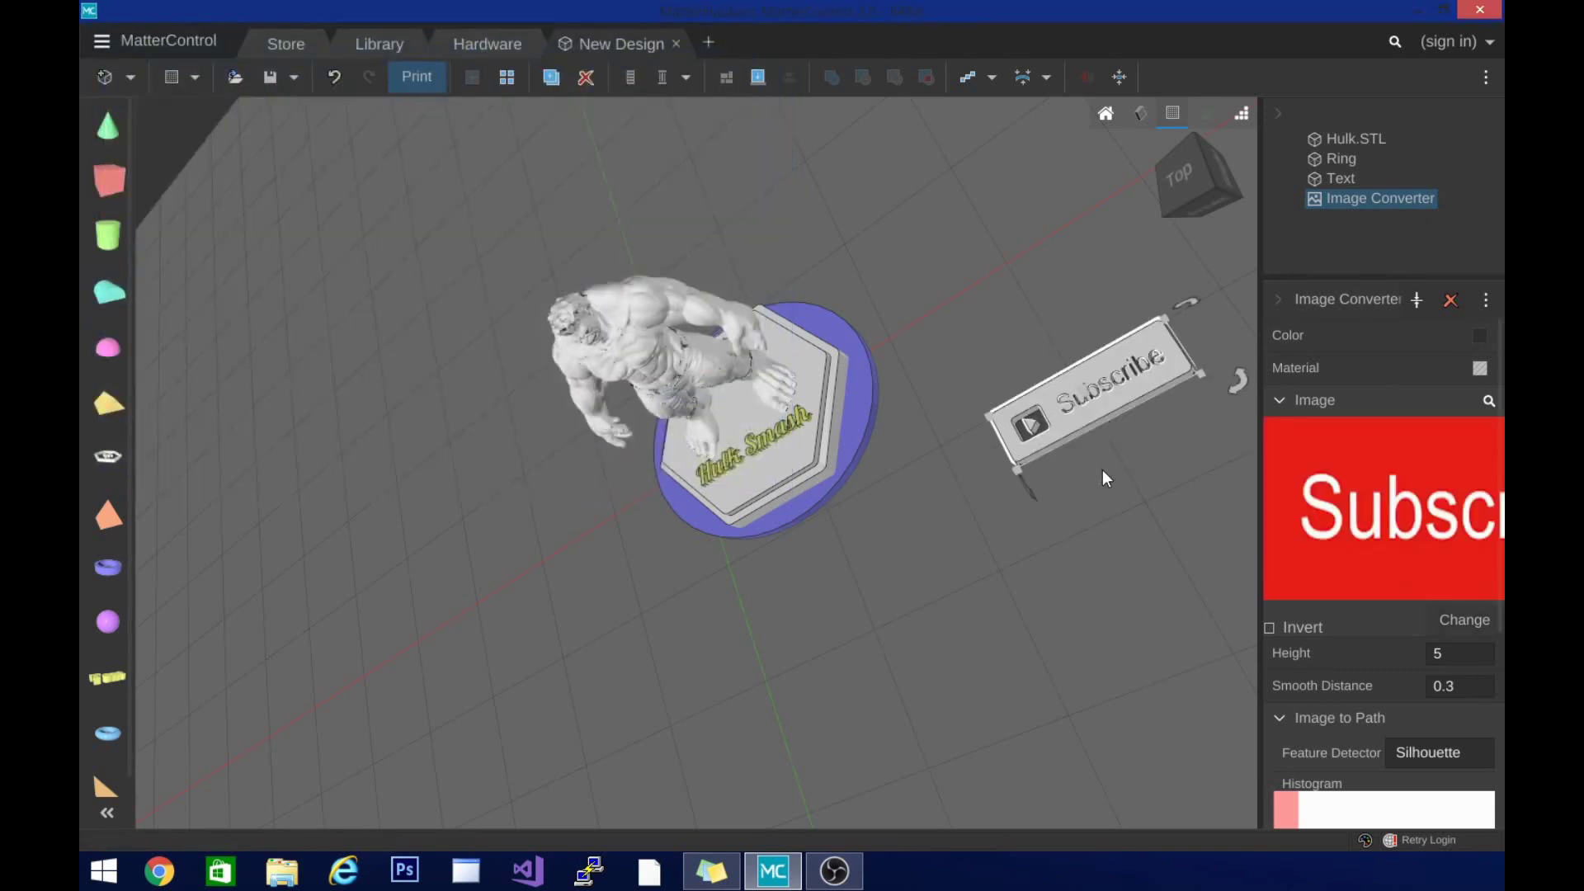
- Move the Subscribe image shape across the bed to just in front of the Hulk's base
scroll(1106, 469, up, 5)
scroll(1168, 424, down, 3)
drag(1184, 456, 817, 660)
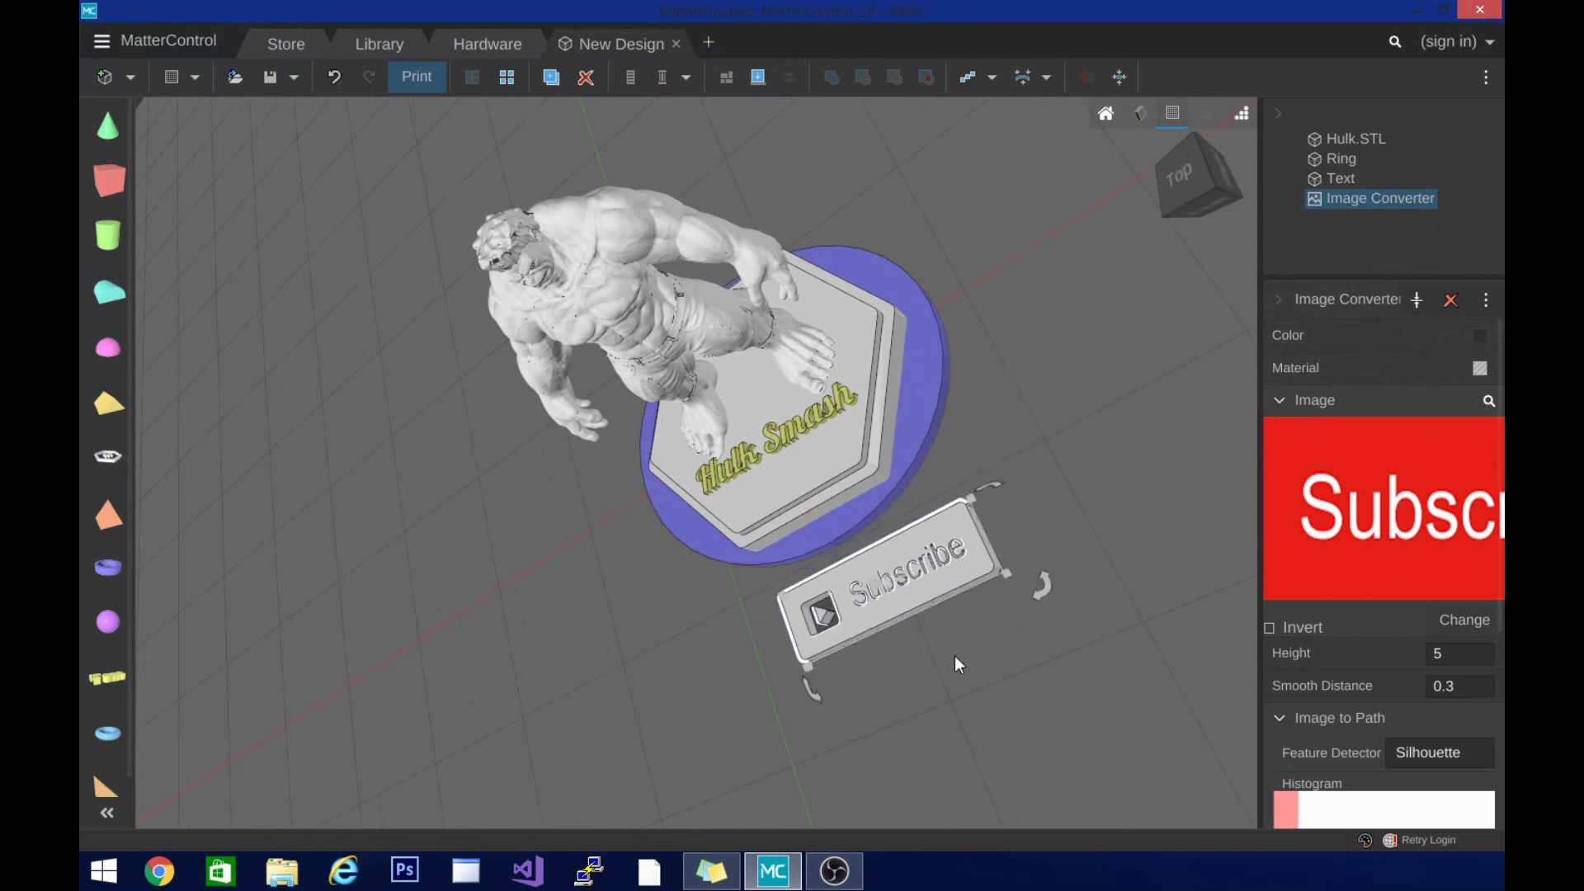
drag(1210, 136, 1220, 168)
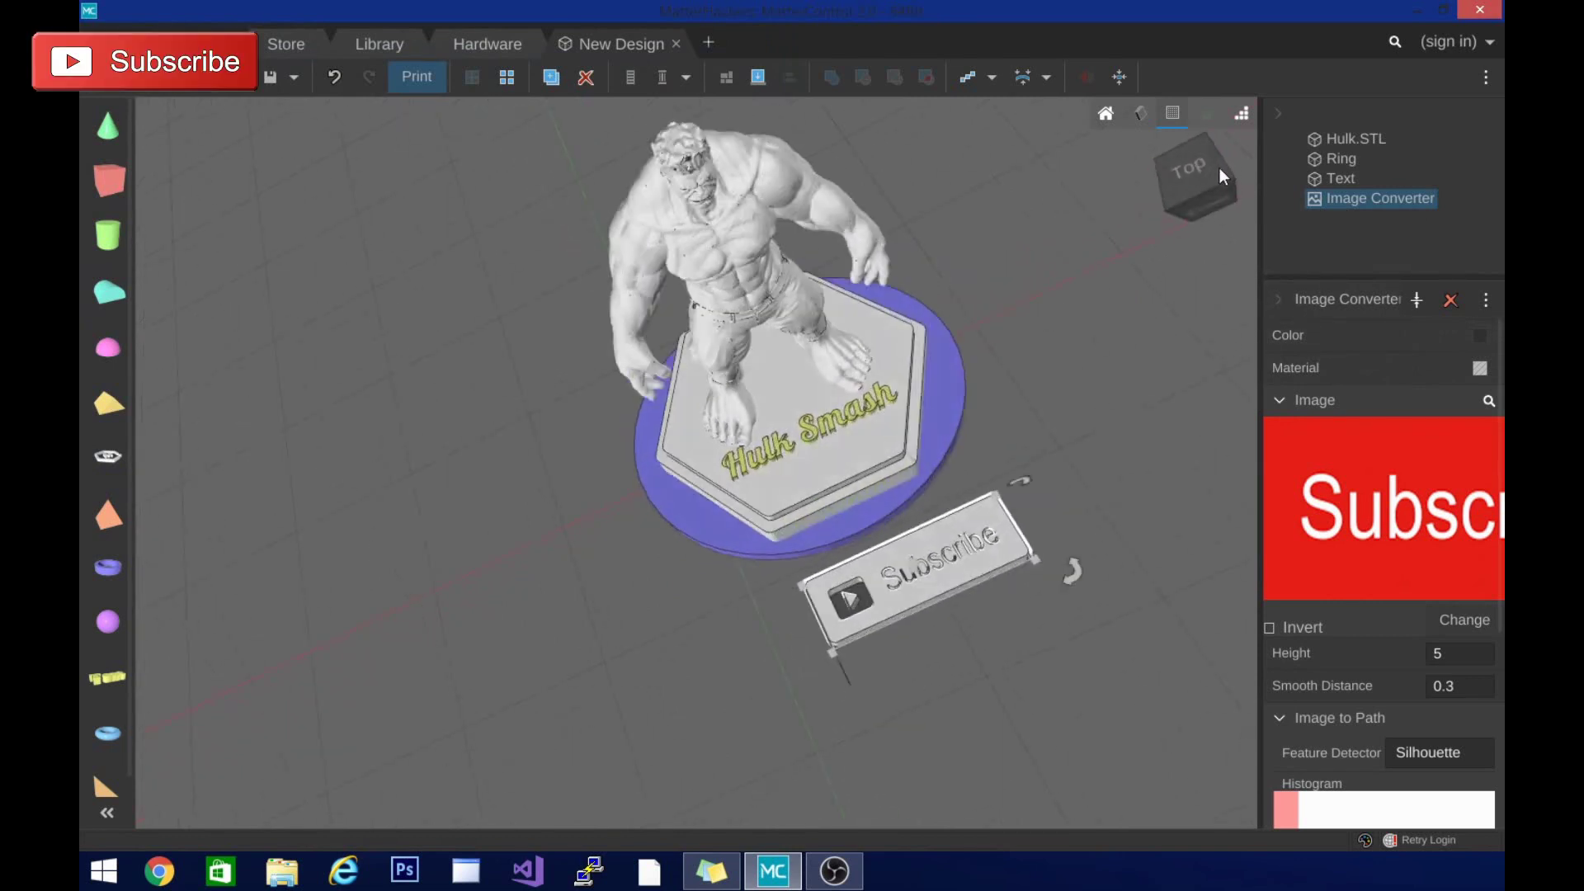
- Swap the Image Converter's picture for tvlogo3 and nudge the resulting lettering slightly towards the Hulk's base
click(1455, 622)
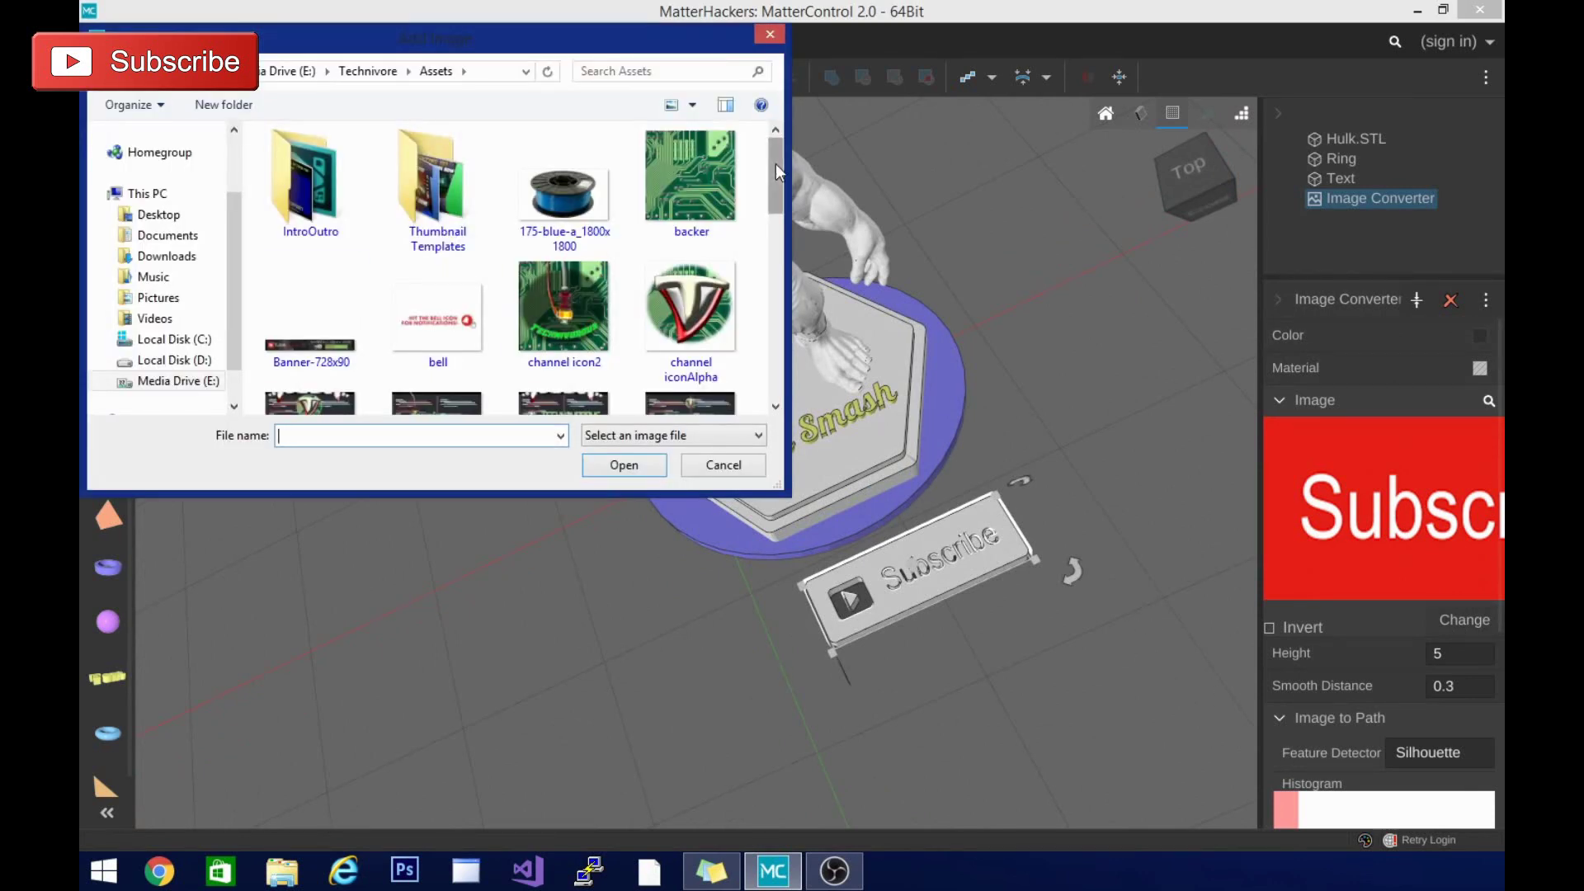
drag(776, 164, 791, 354)
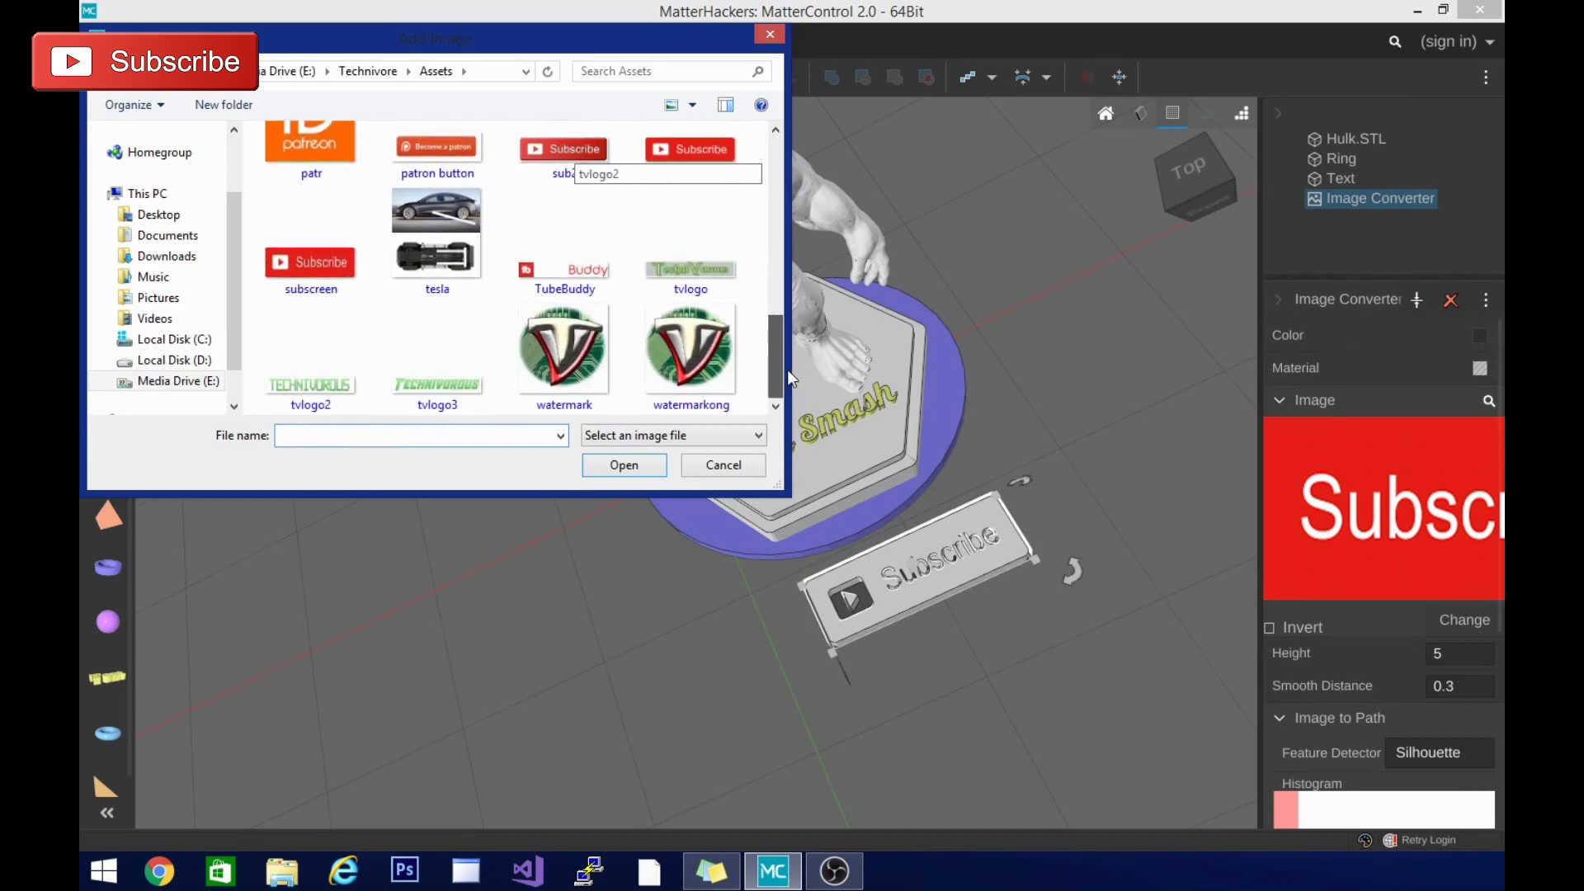
click(467, 398)
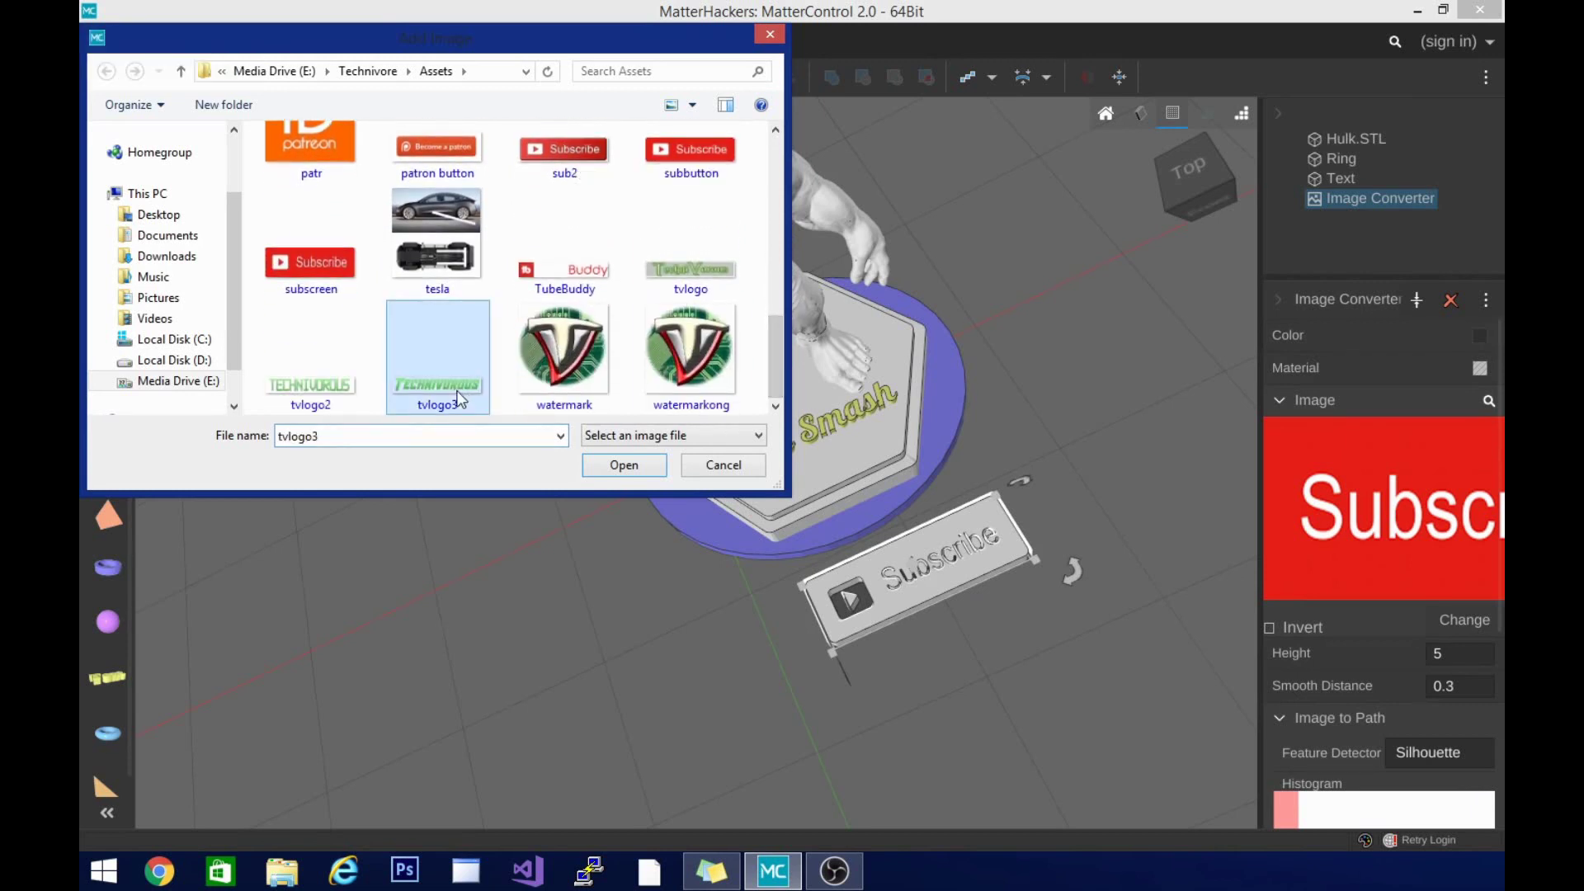
click(633, 472)
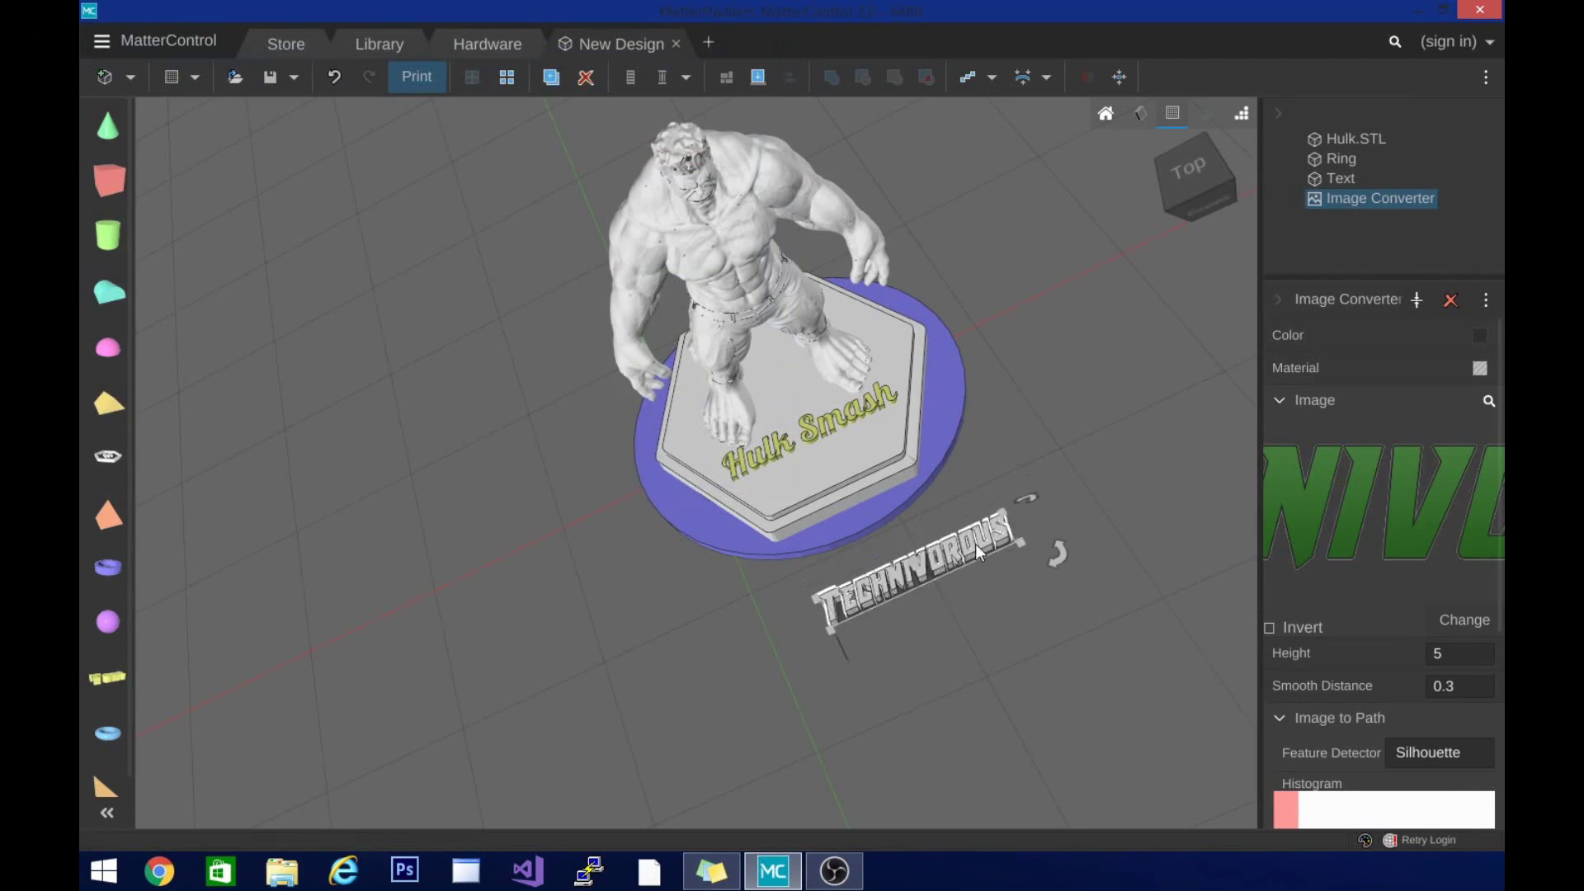
drag(976, 543, 984, 526)
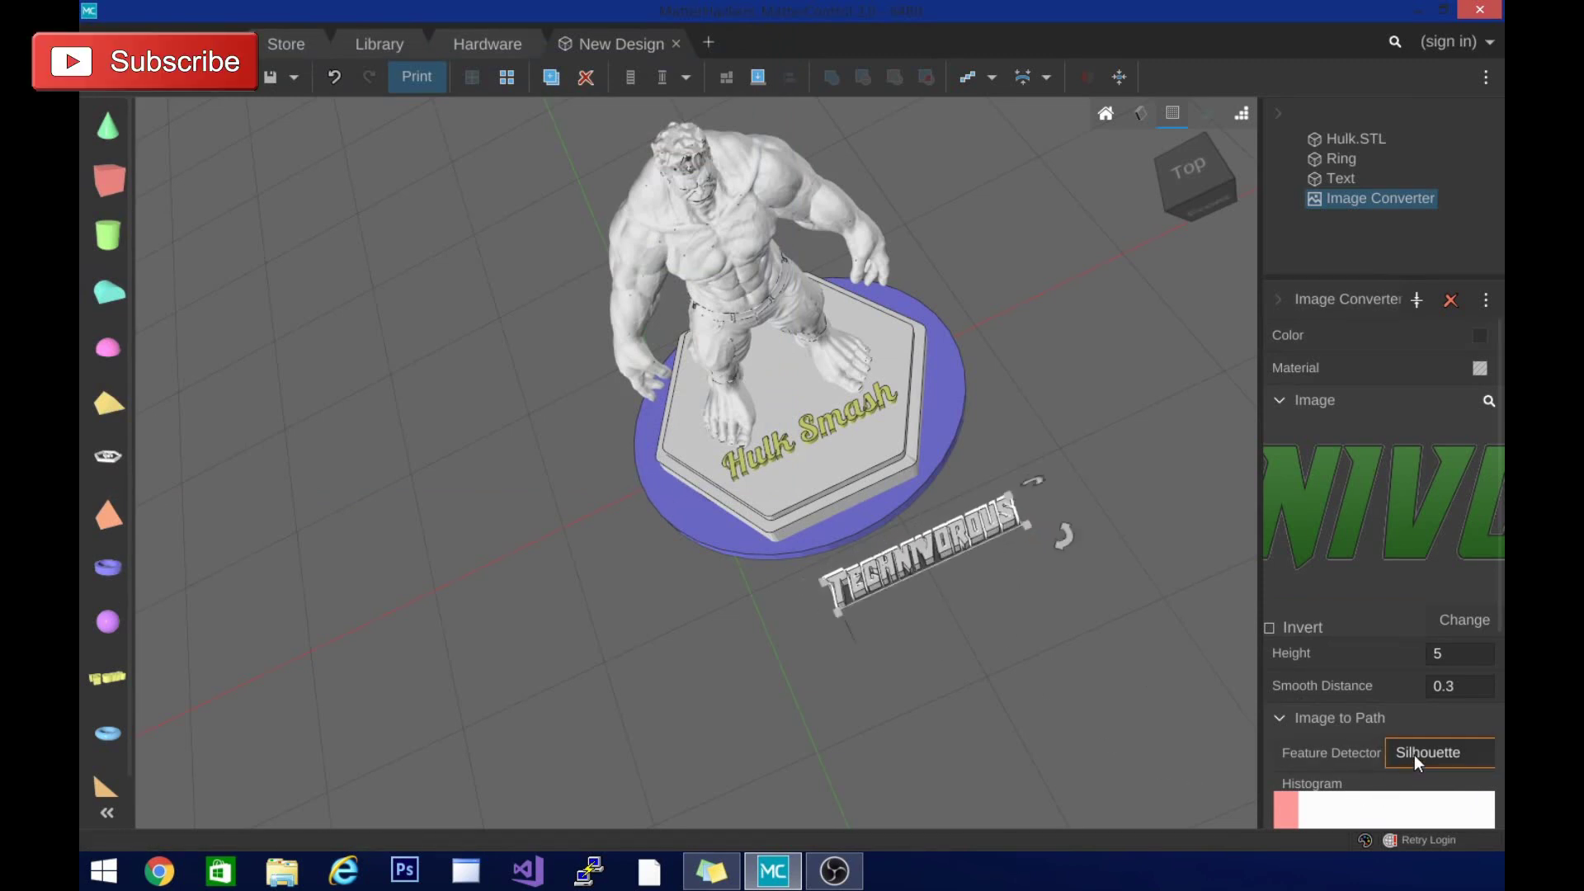
- Change the Image Converter's picture to 175-blue-a_1800x1800 and move the spool shape slightly away from the Hulk's base
click(1457, 619)
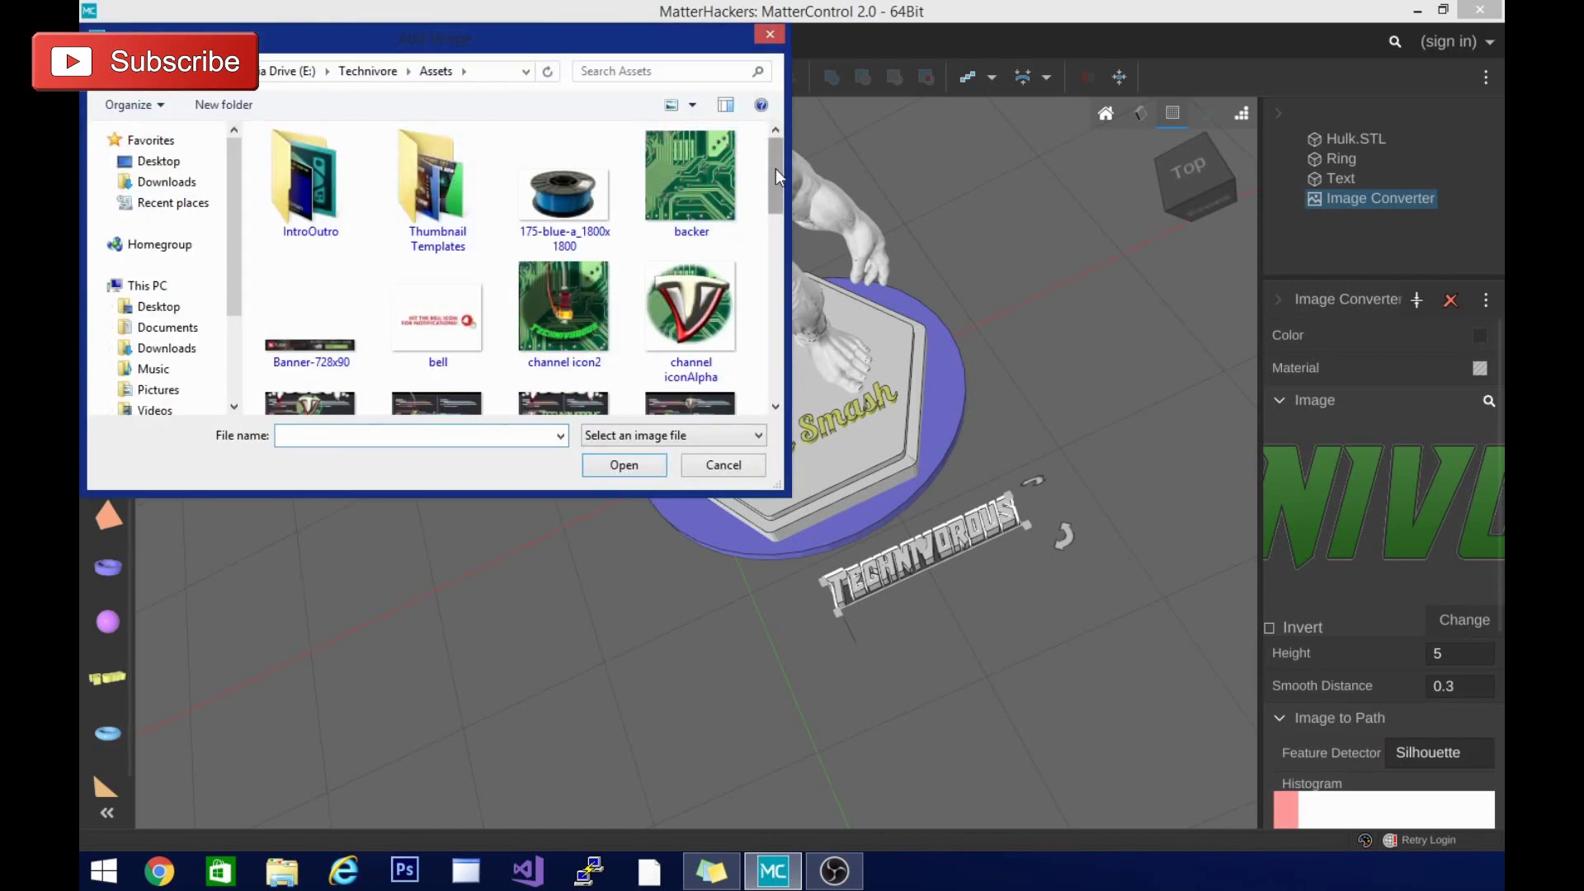
click(563, 193)
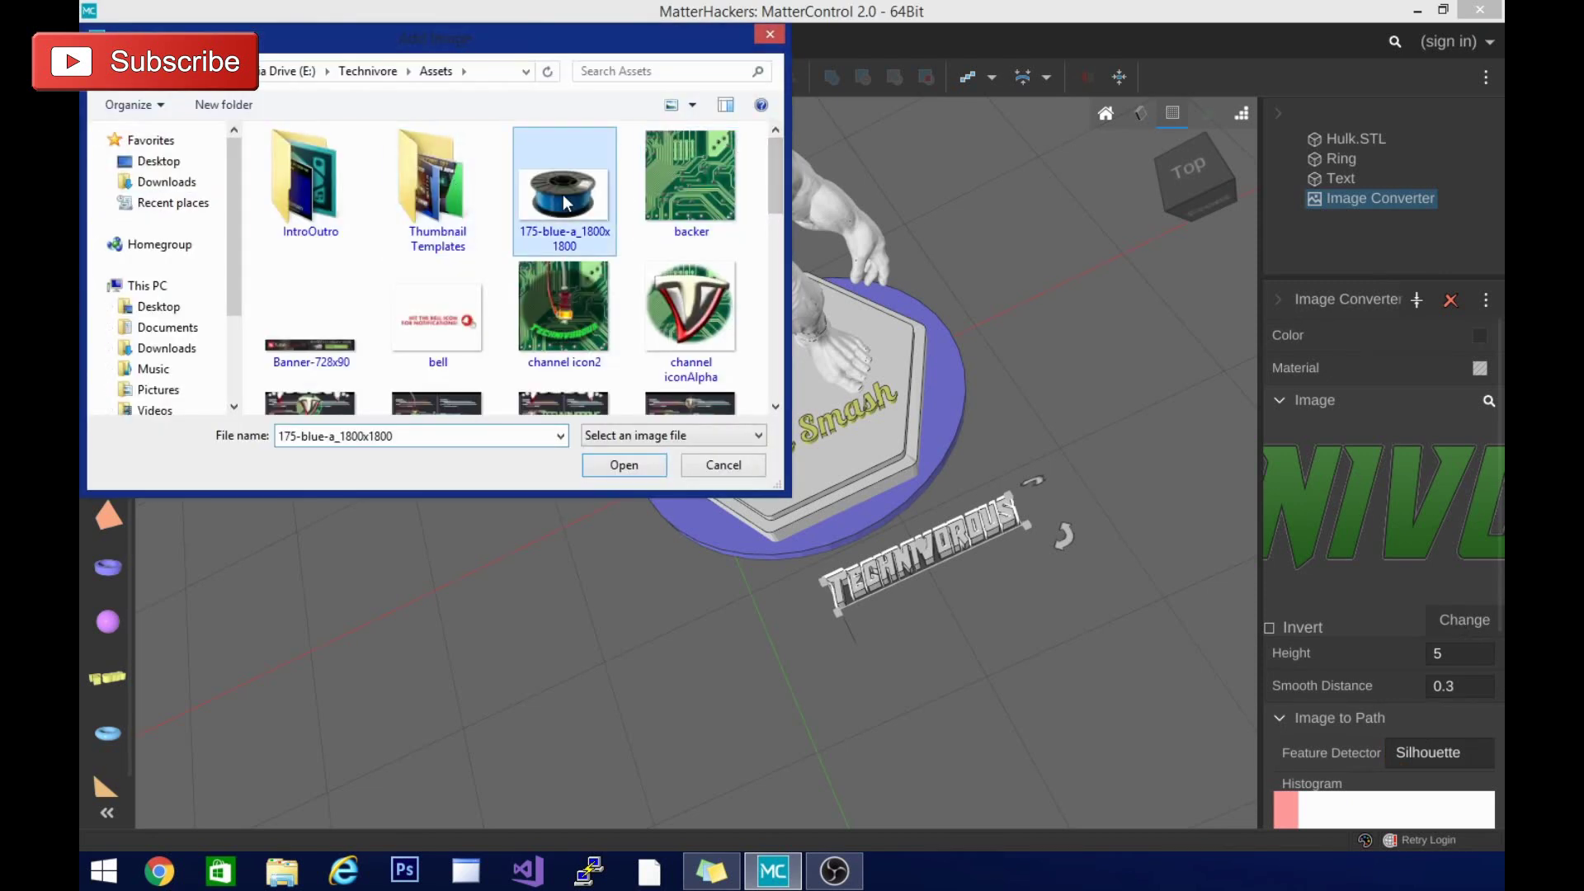
click(628, 471)
click(703, 574)
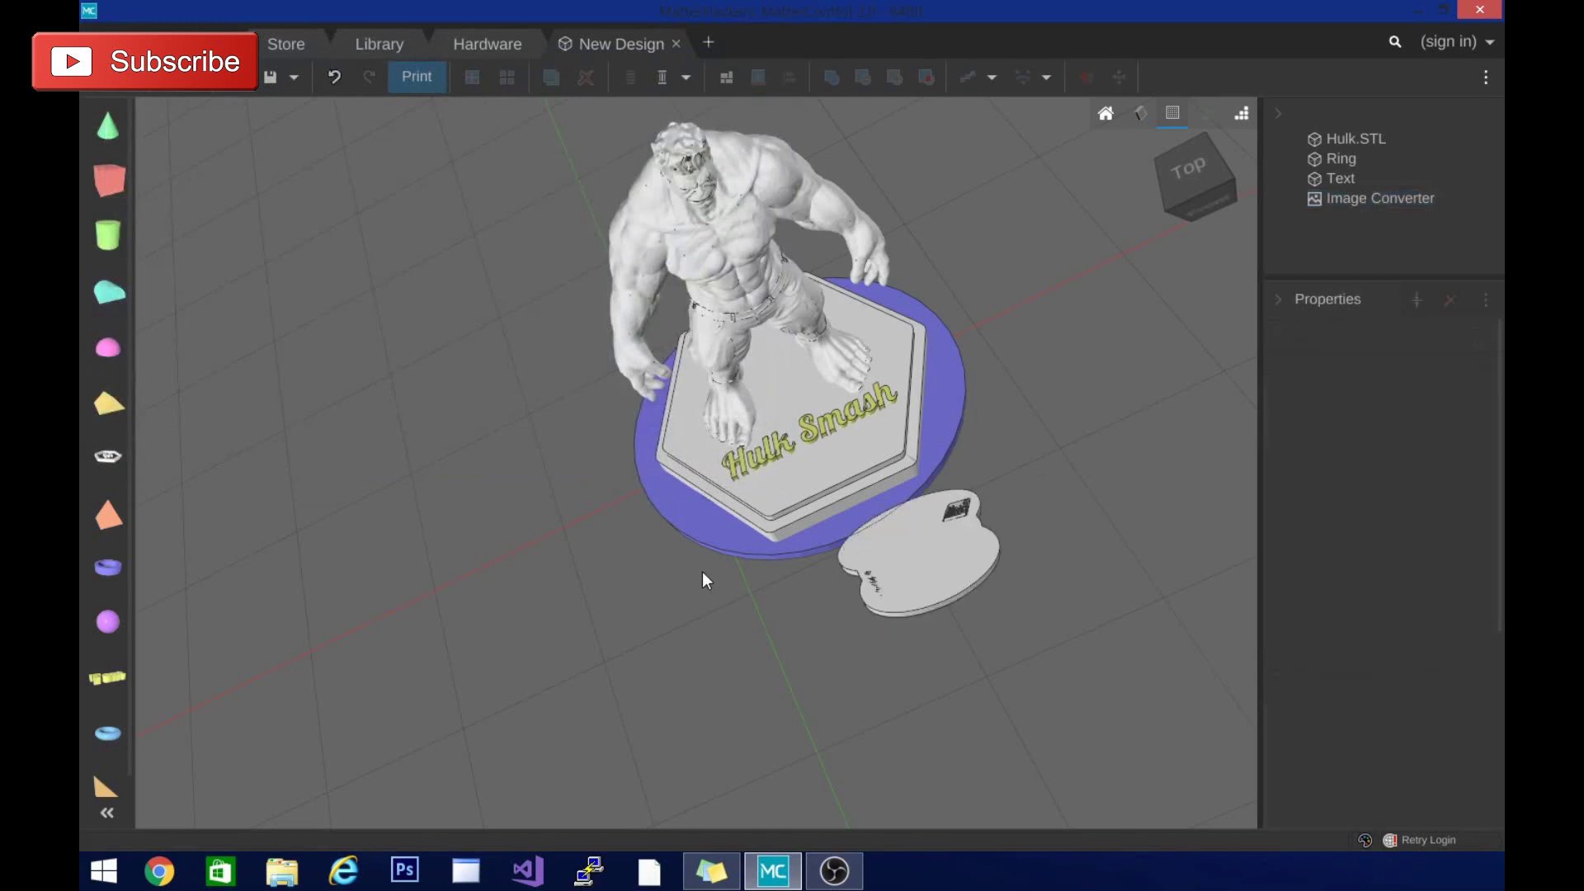
drag(926, 548, 934, 579)
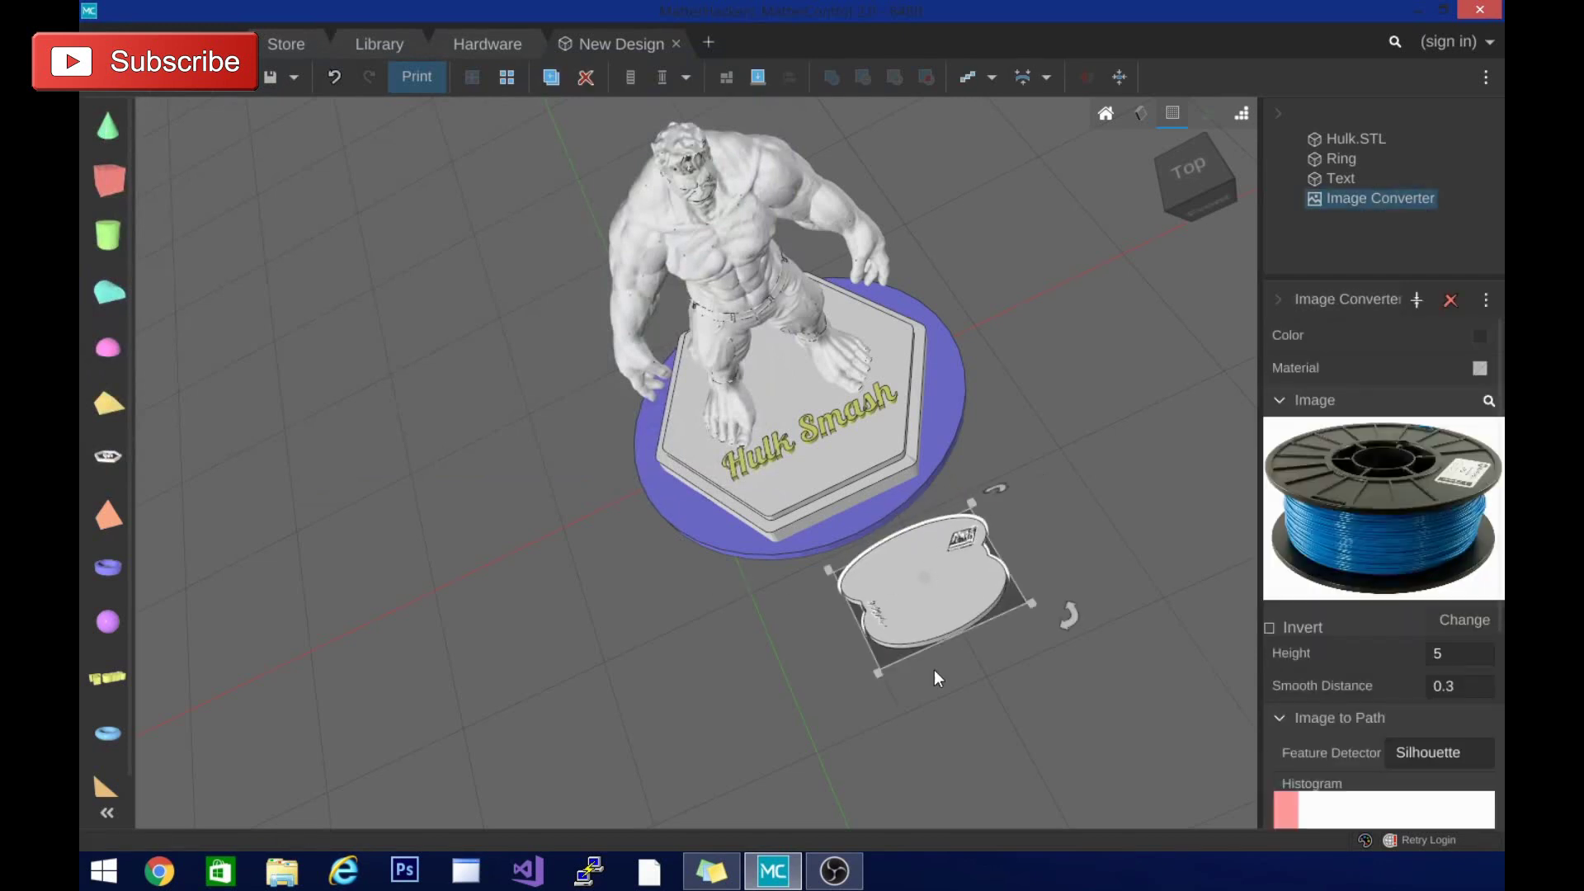
scroll(969, 588, up, 3)
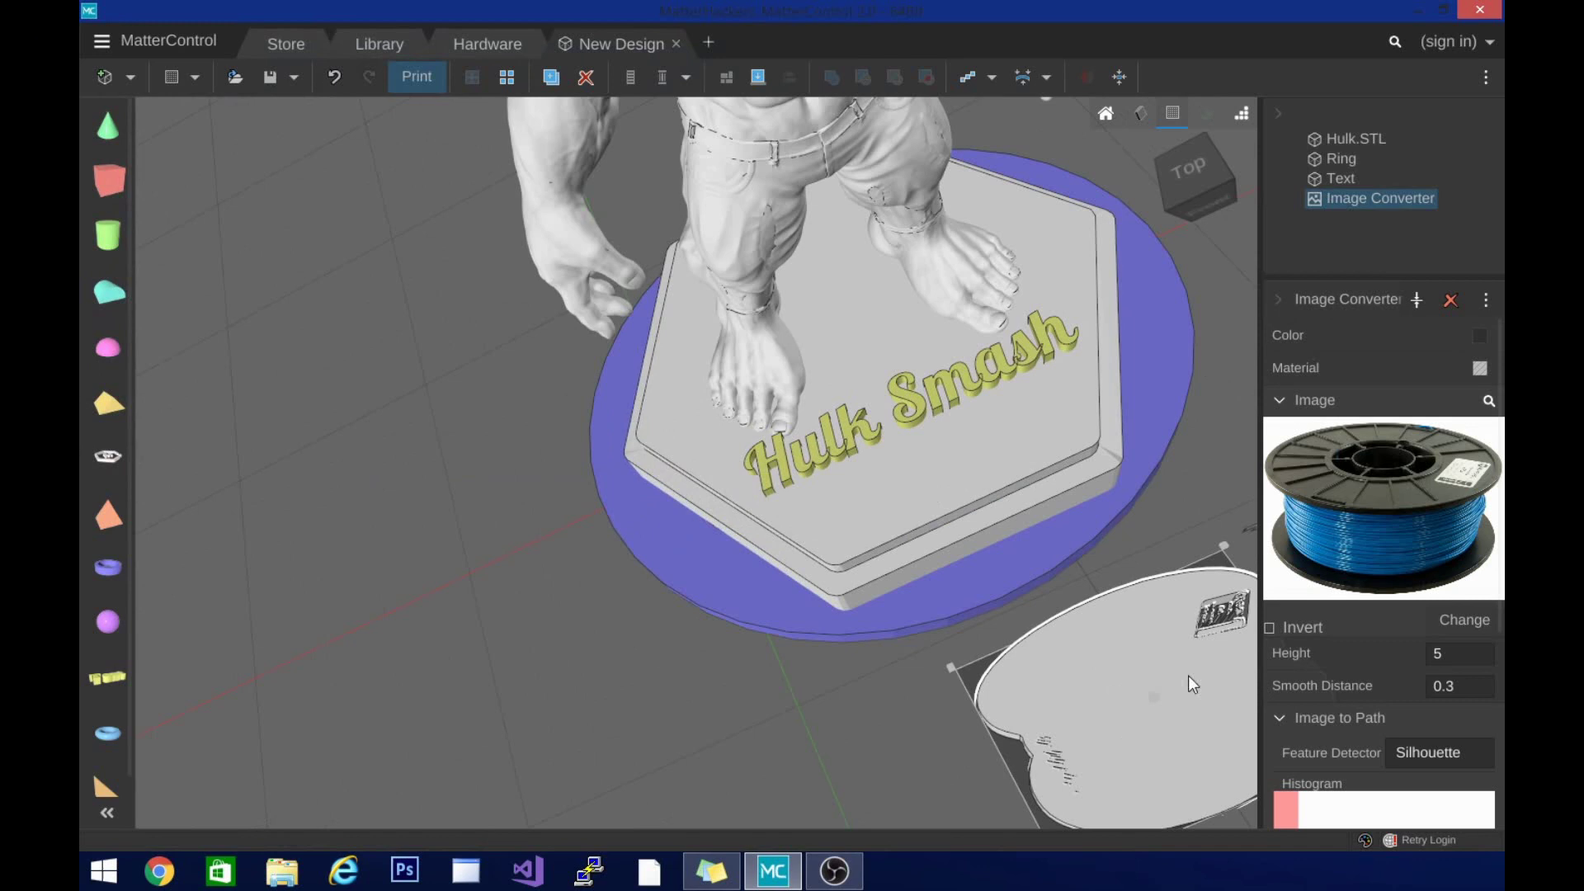
scroll(1104, 612, down, 2)
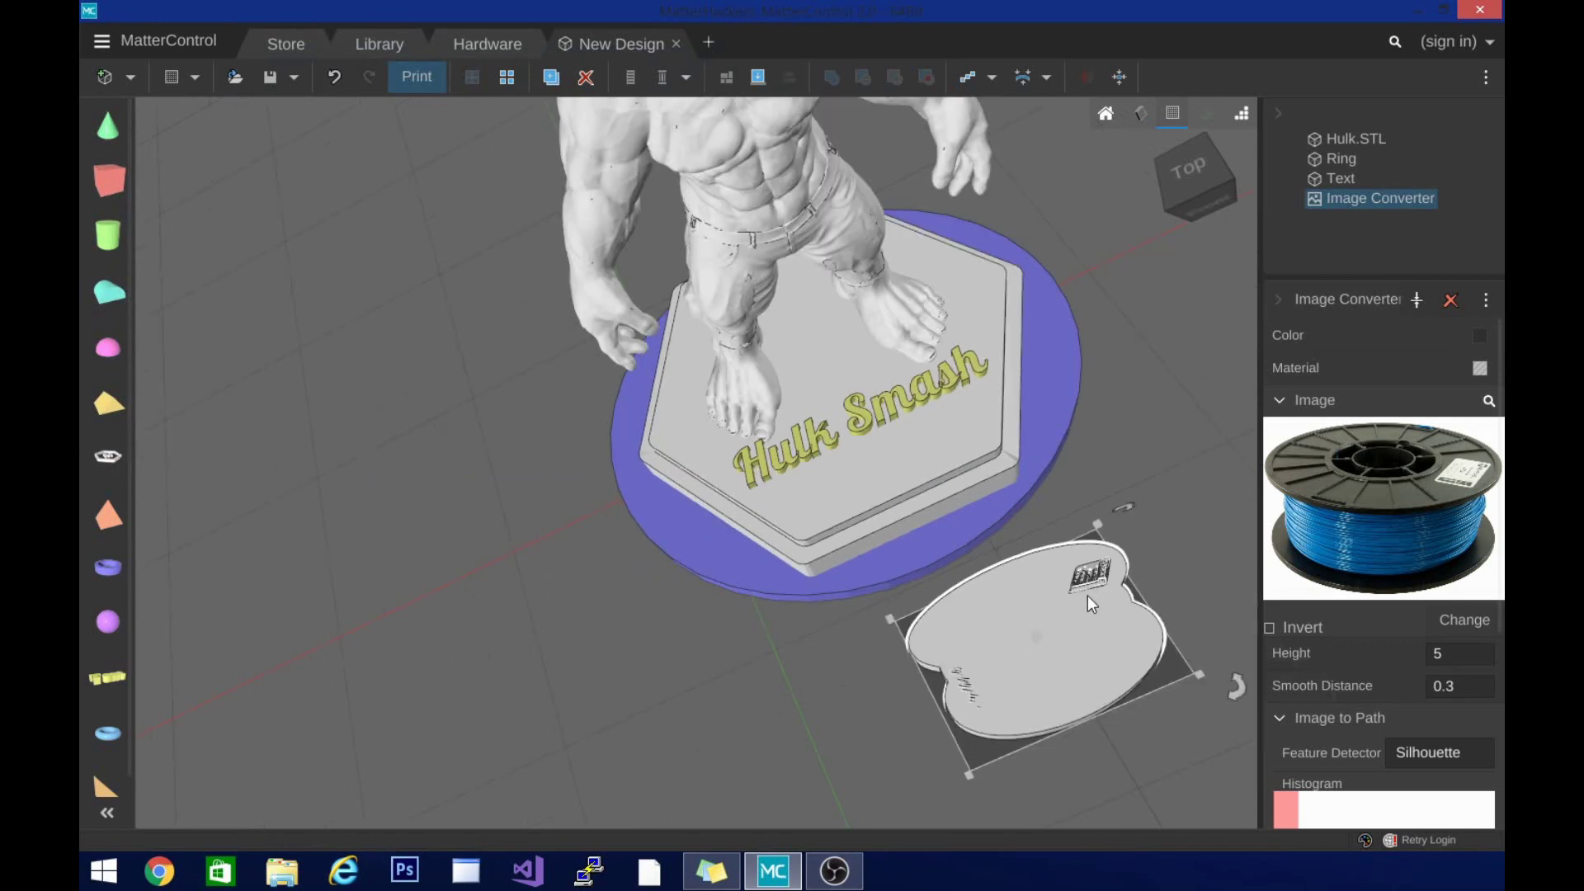
- Try the Intensity and Transparency feature detectors on the filament spool image, then set the detector to Hue
click(1425, 751)
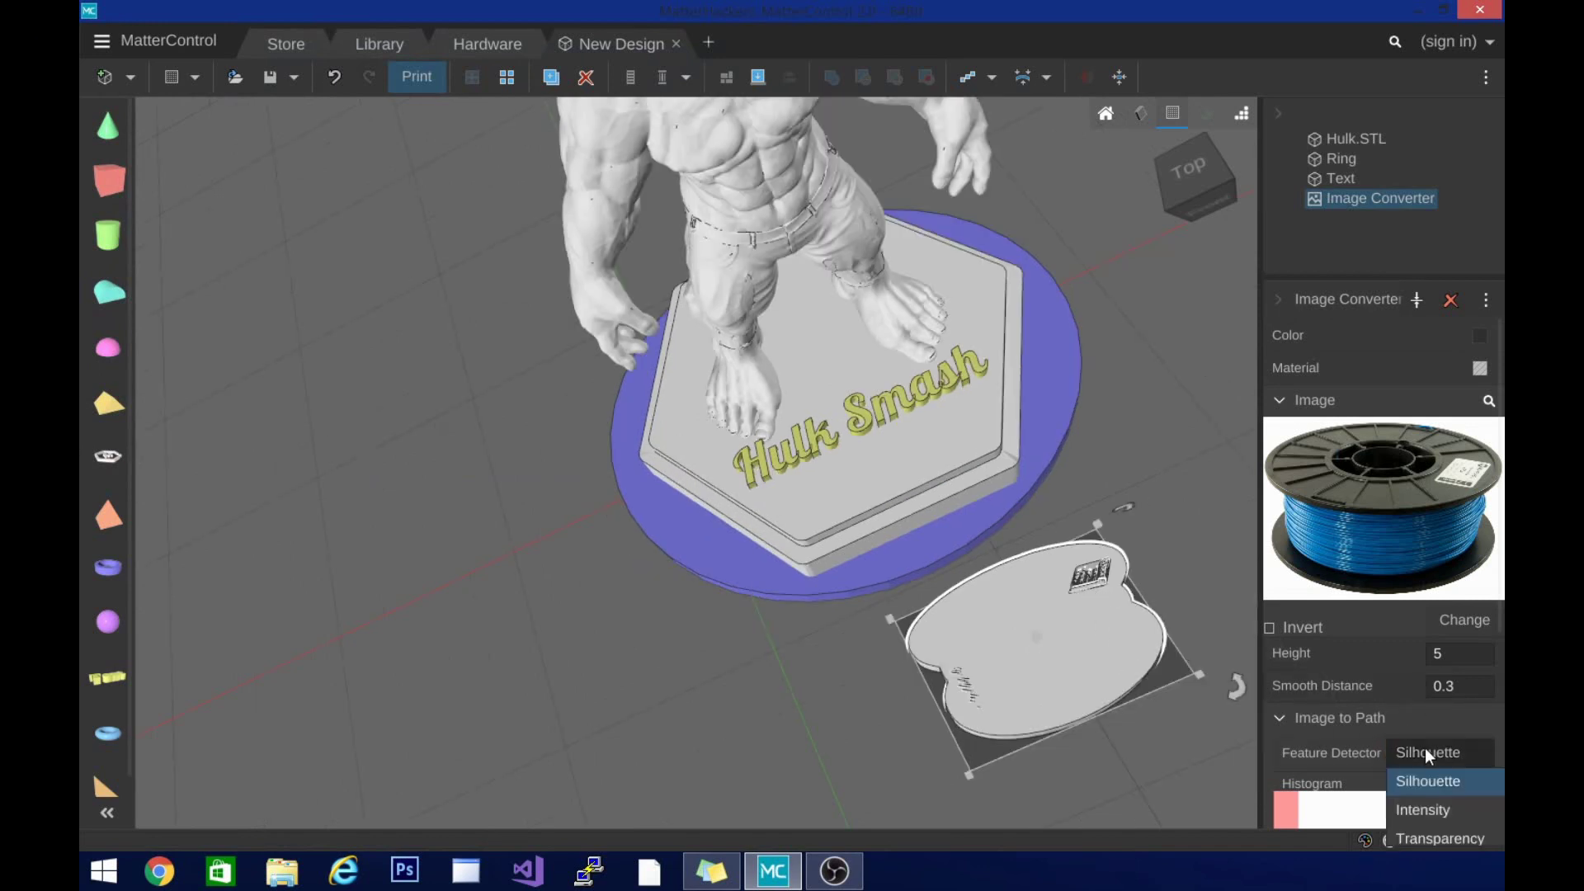
click(1420, 809)
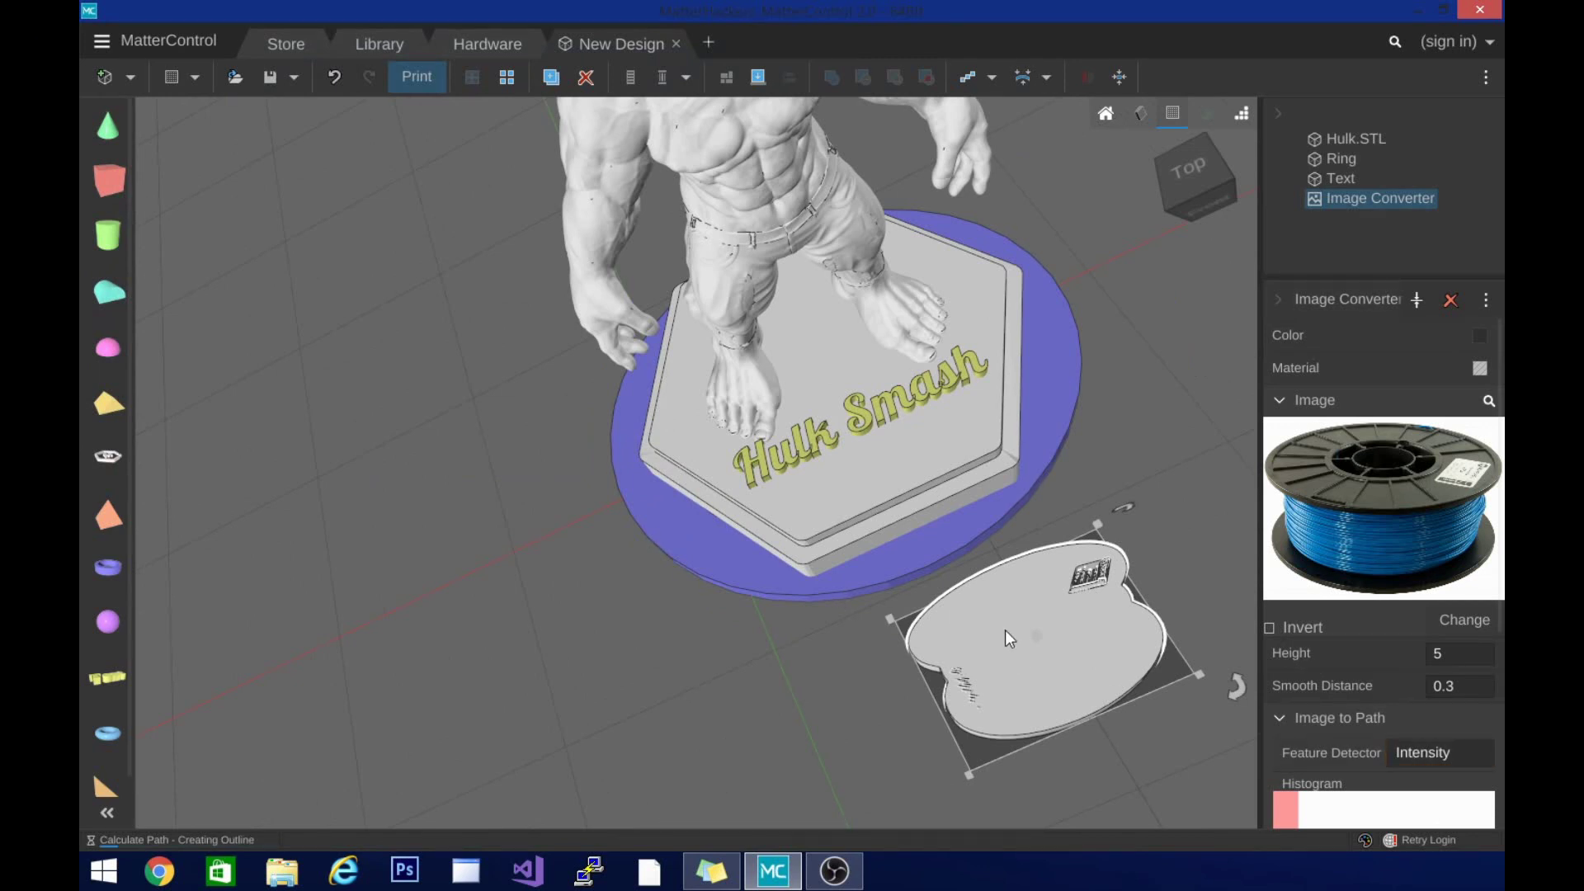
click(1412, 755)
click(1420, 822)
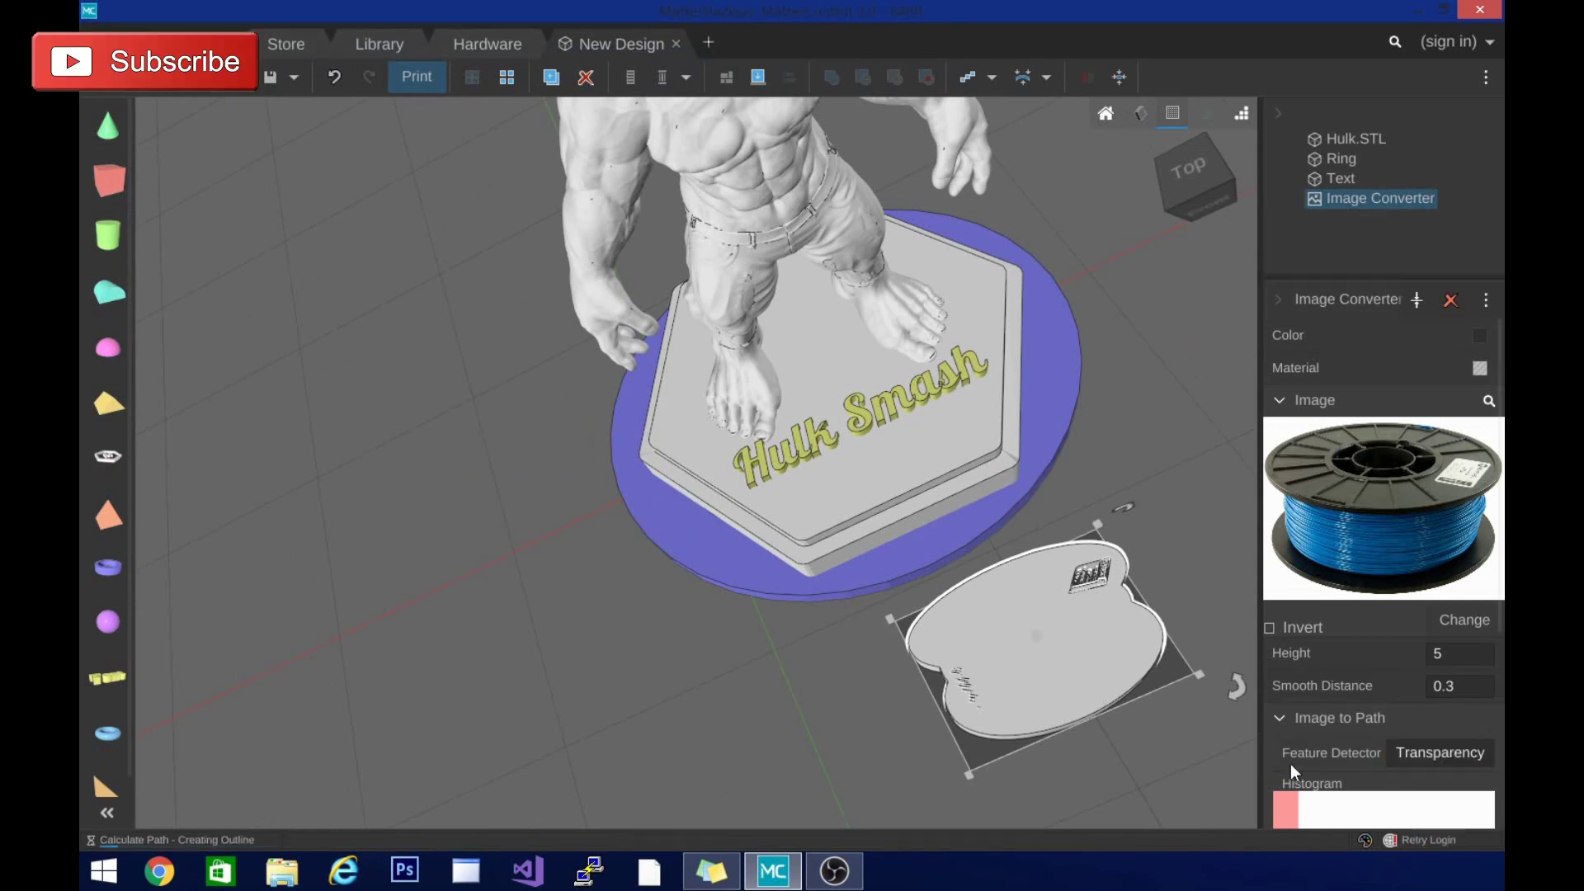
click(1434, 752)
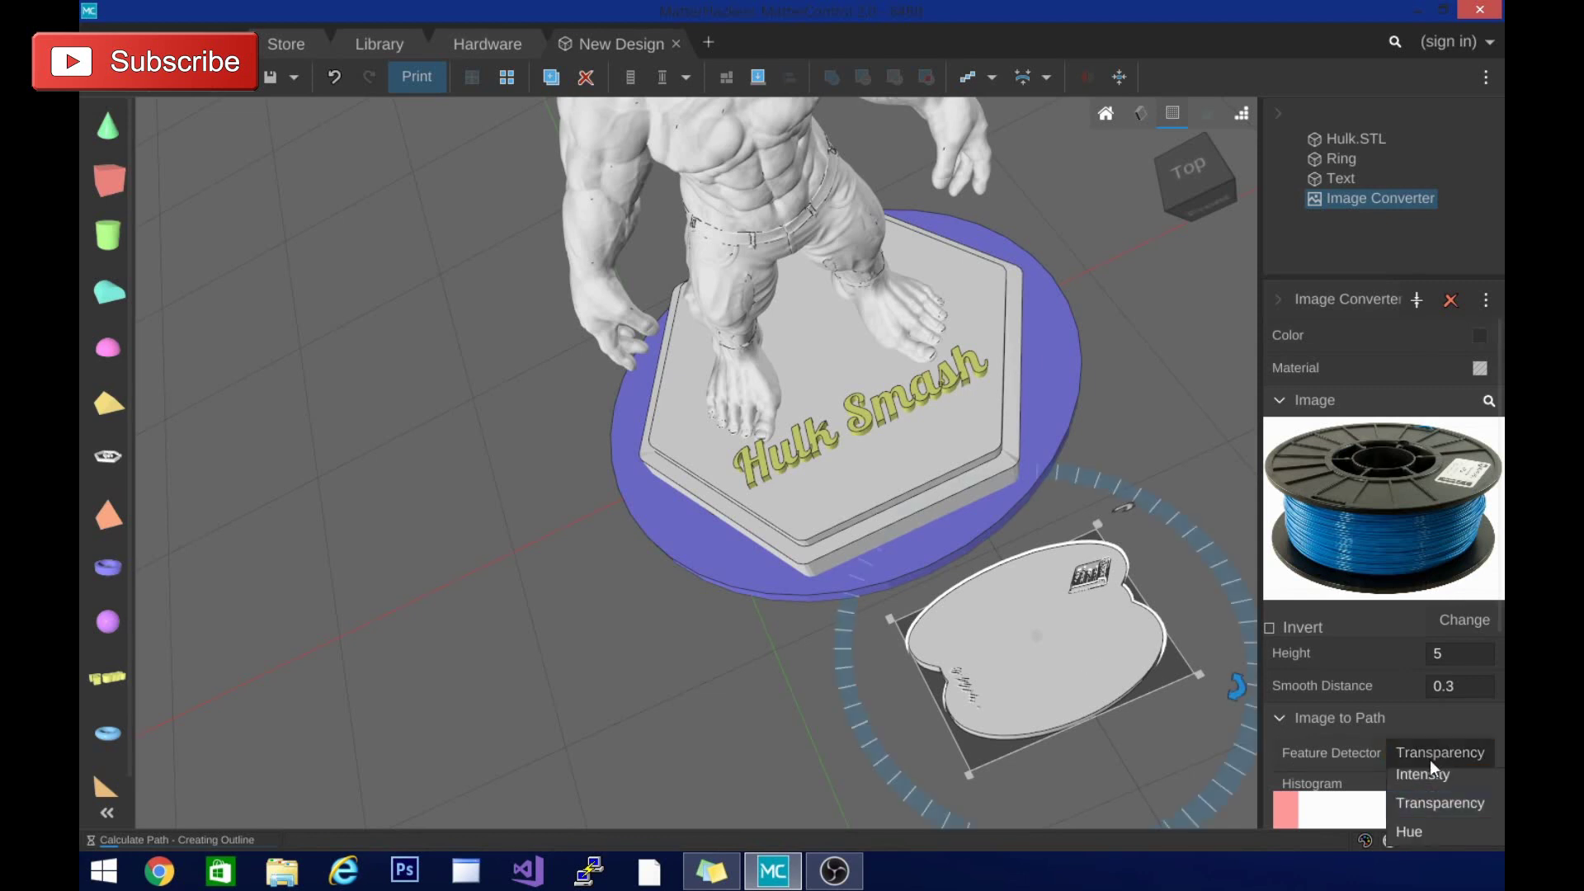
click(1418, 831)
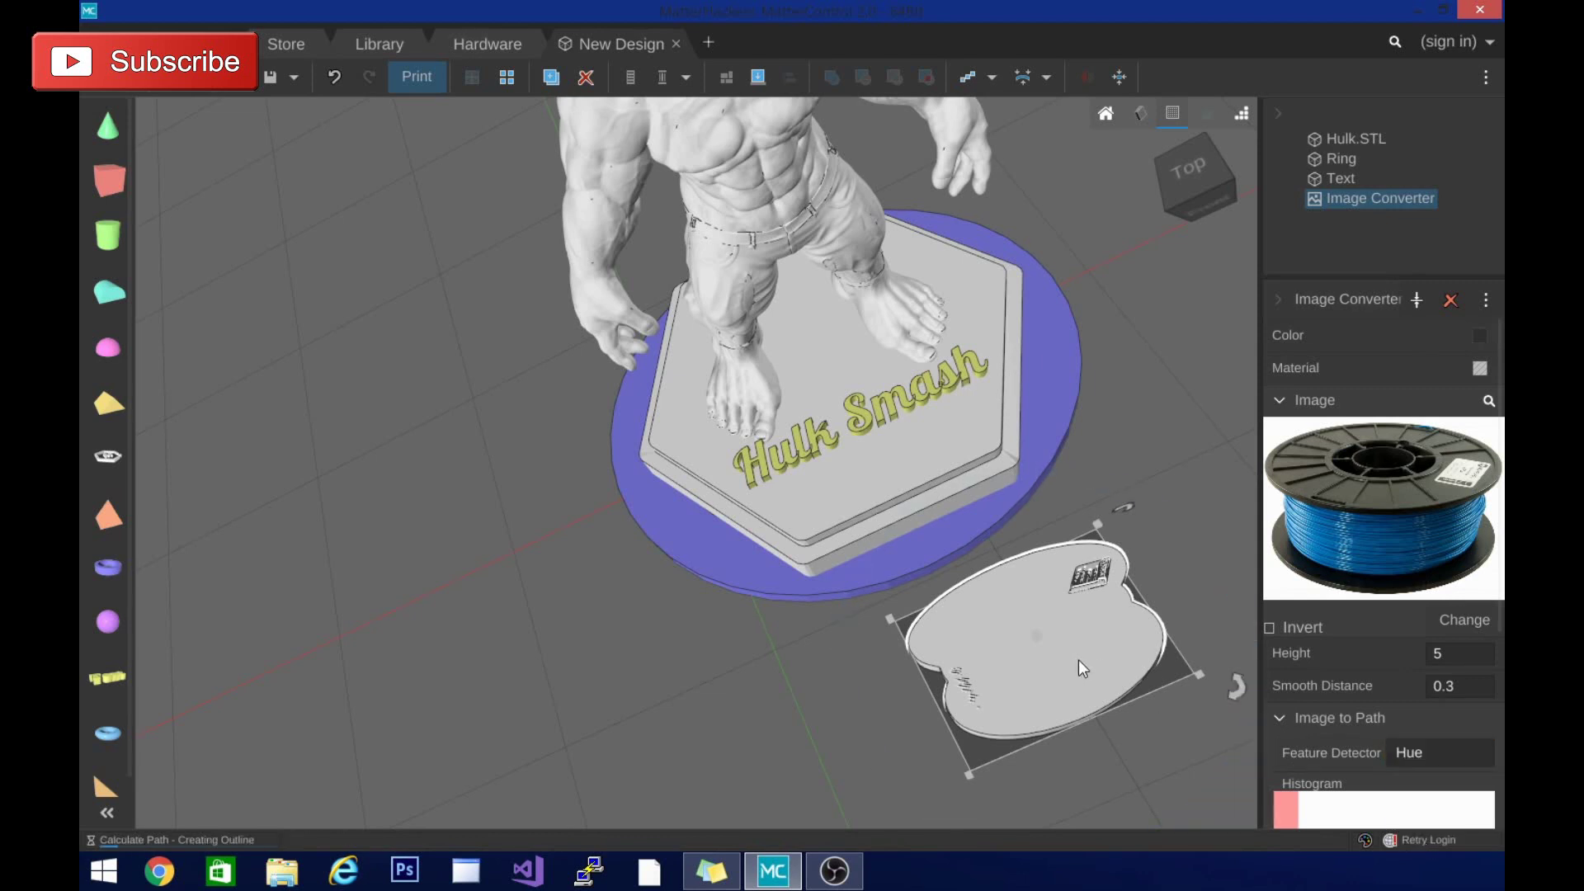
drag(1159, 769, 1077, 706)
right_drag(1168, 789, 1017, 606)
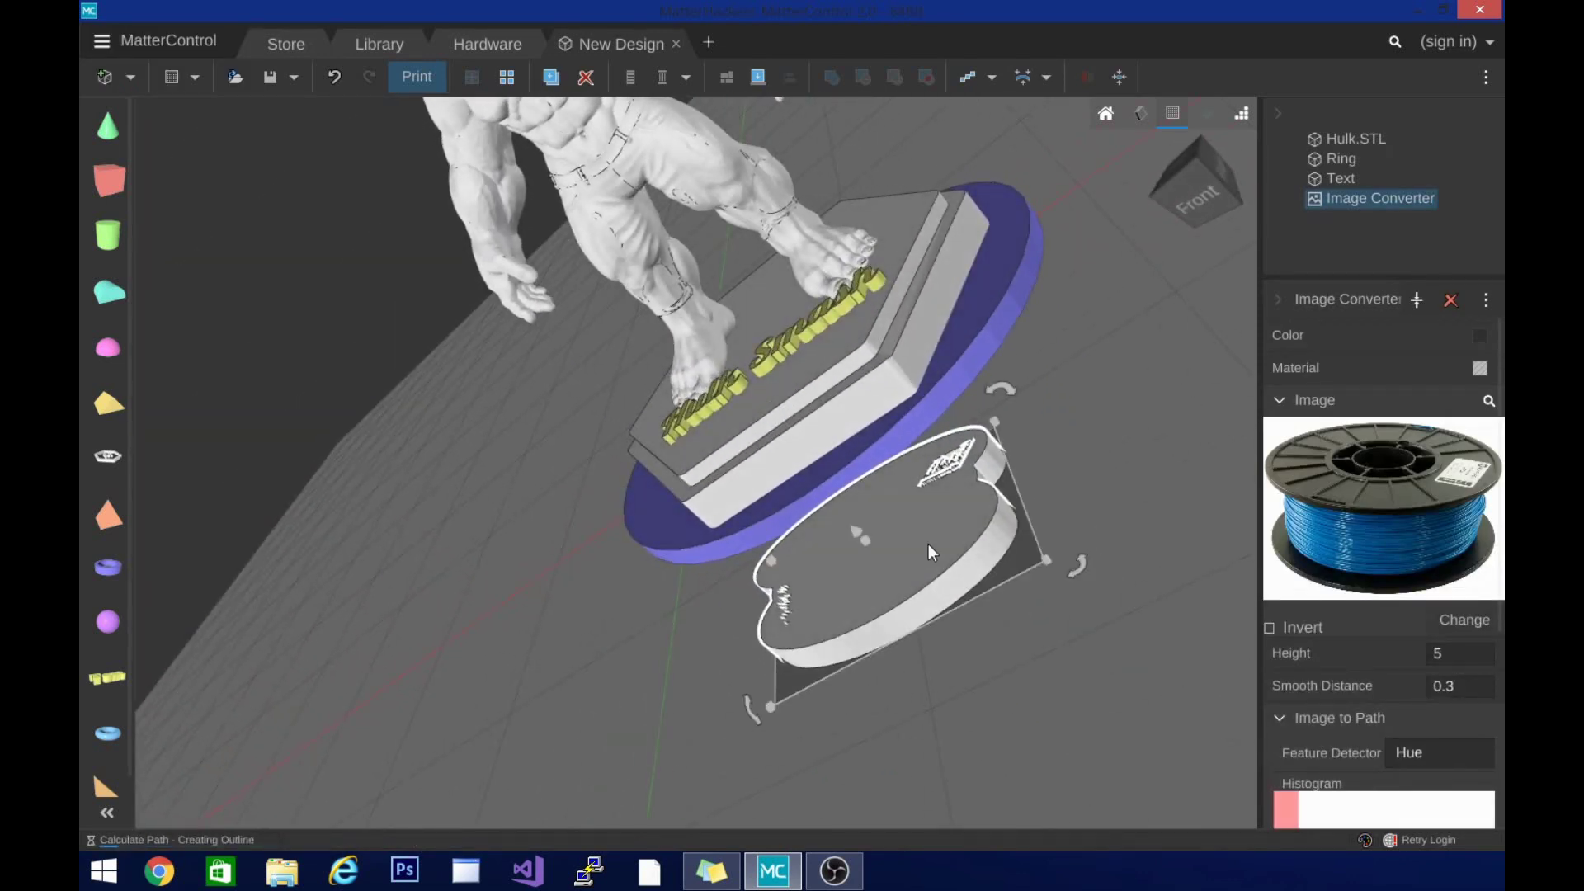
- Replace the filament spool picture in the Image Converter with the watermarkong image from the Assets folder
click(1456, 626)
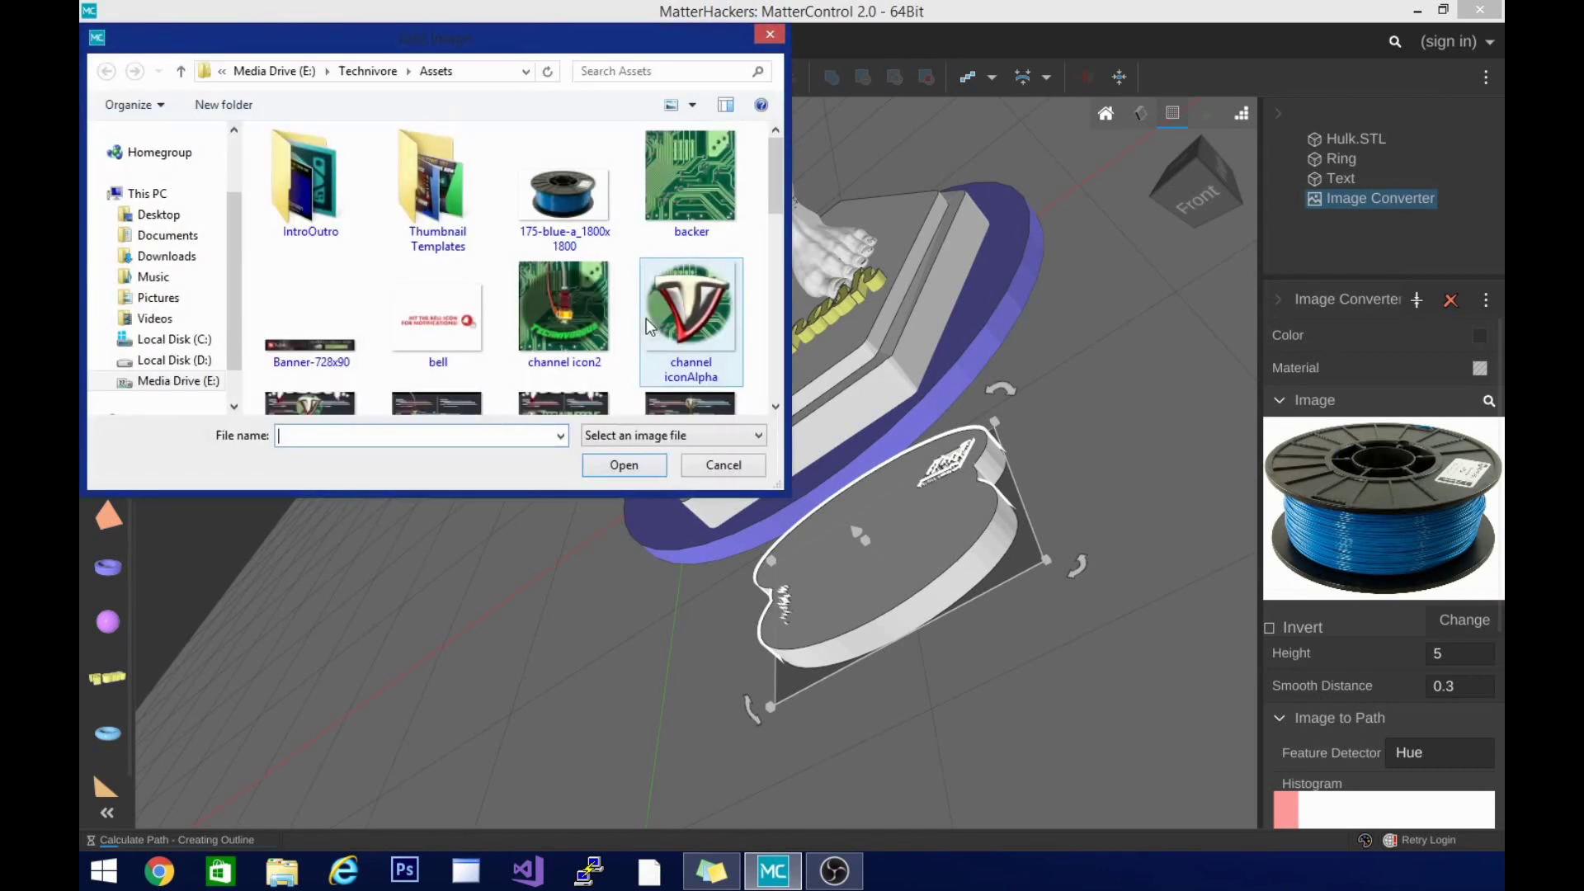
drag(771, 194, 795, 347)
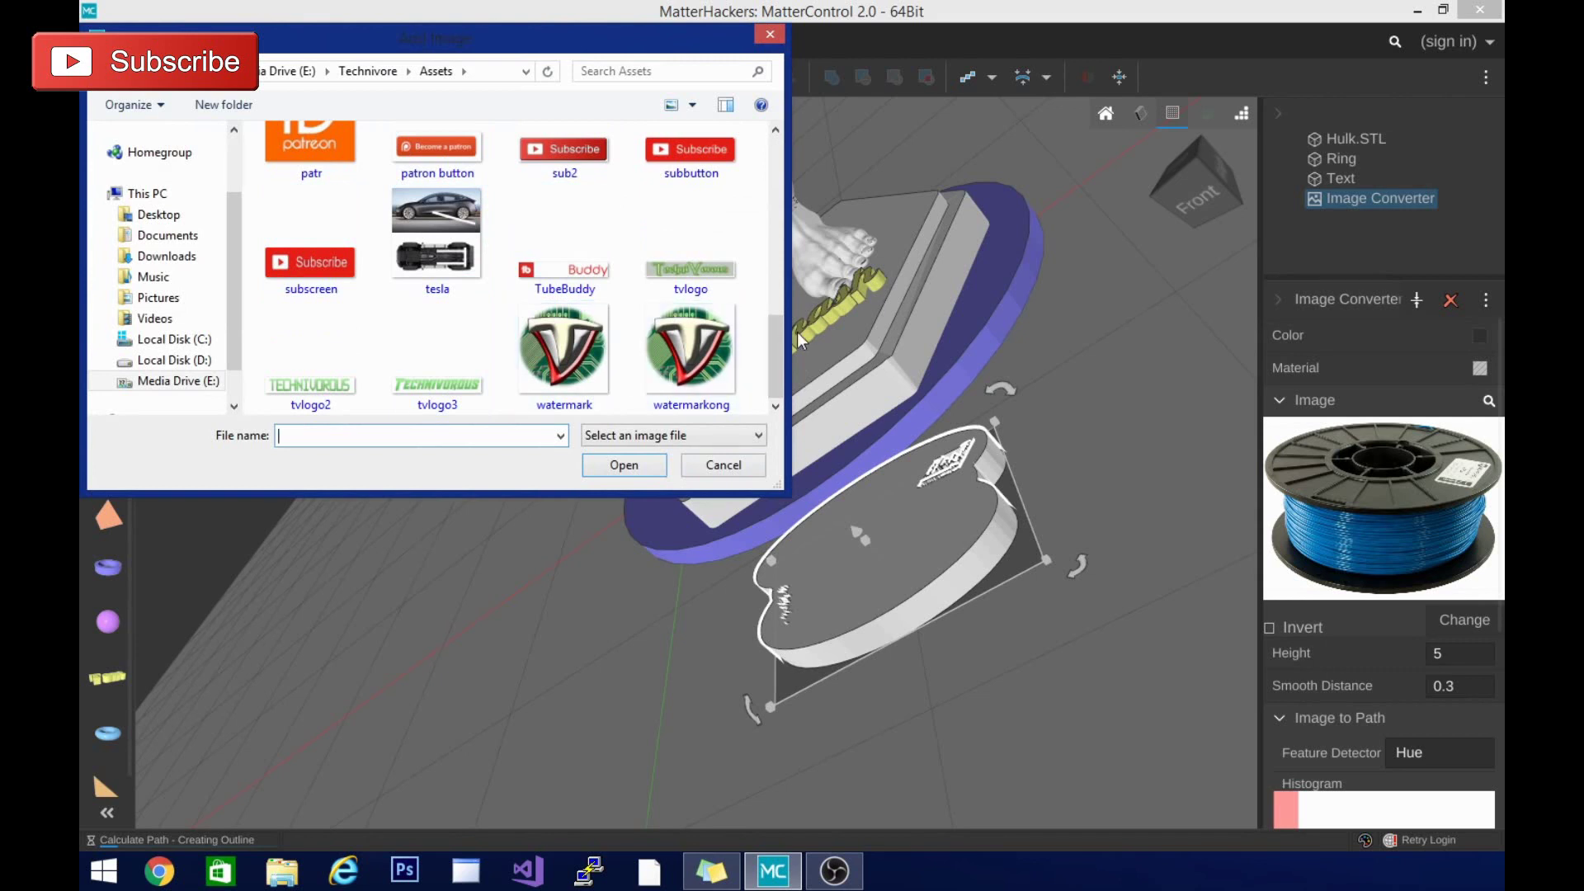
scroll(660, 352, up, 2)
scroll(661, 353, down, 2)
click(660, 353)
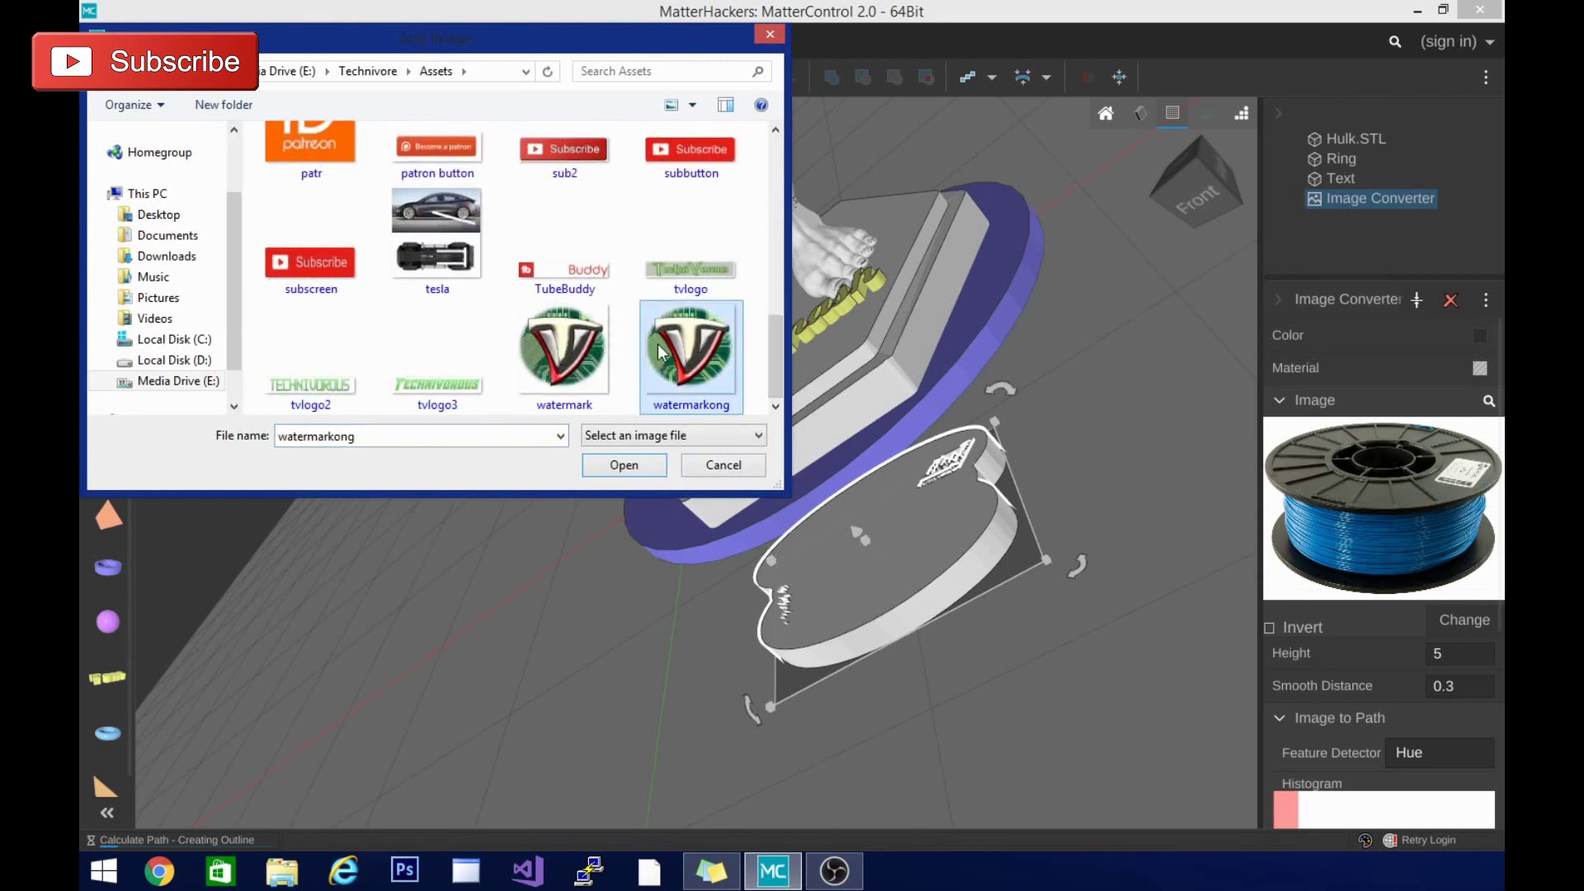
click(625, 465)
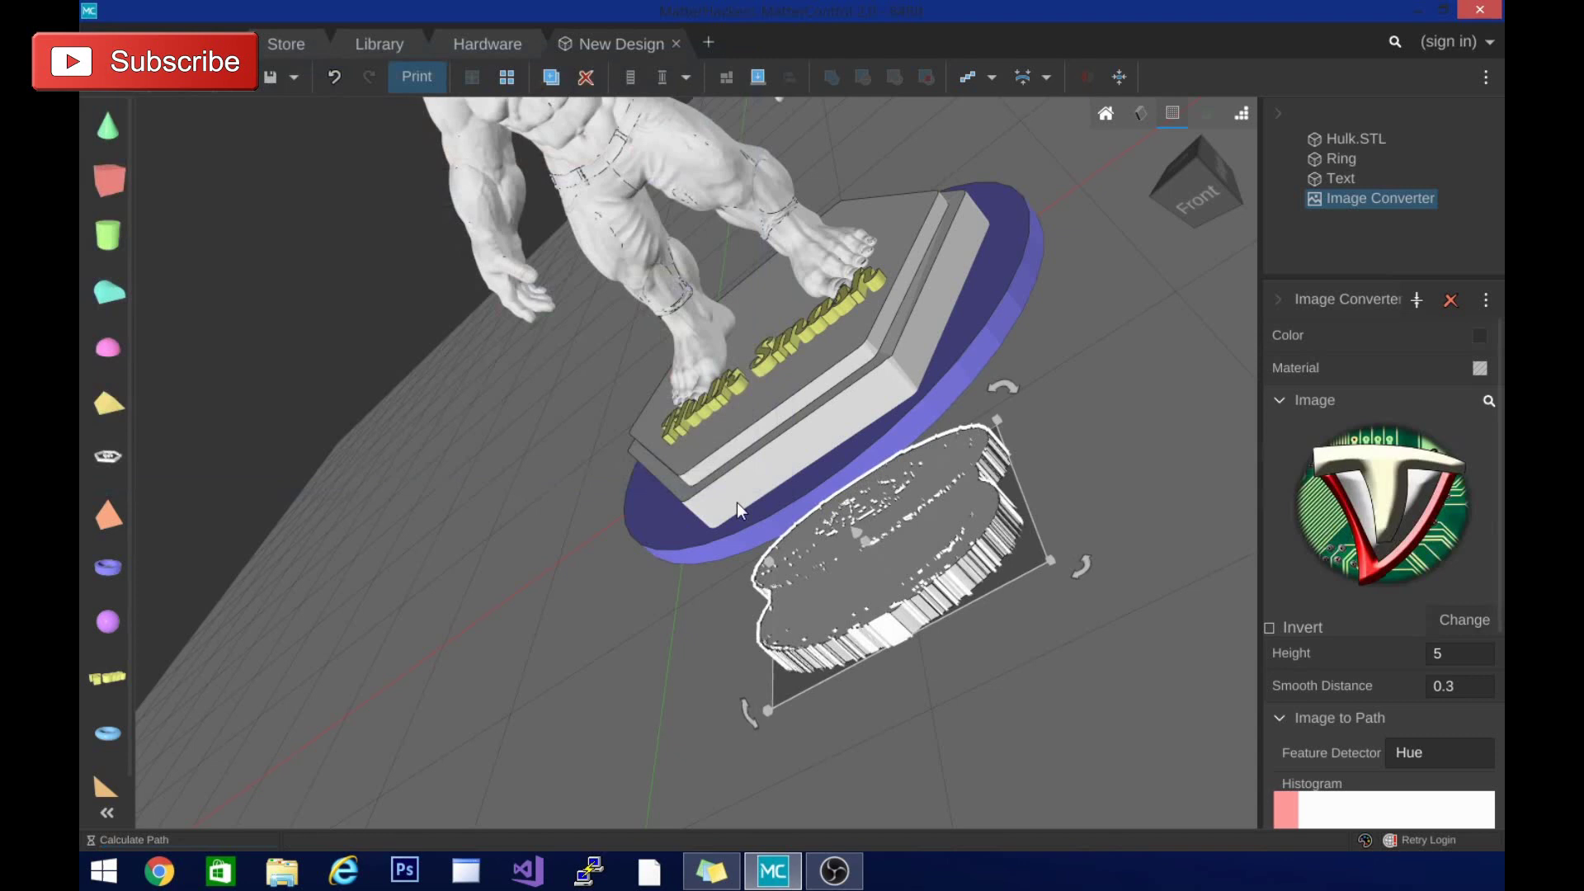
- Try the Transparency and Intensity feature detectors on the watermark logo, then set the detector back to Hue
click(1435, 755)
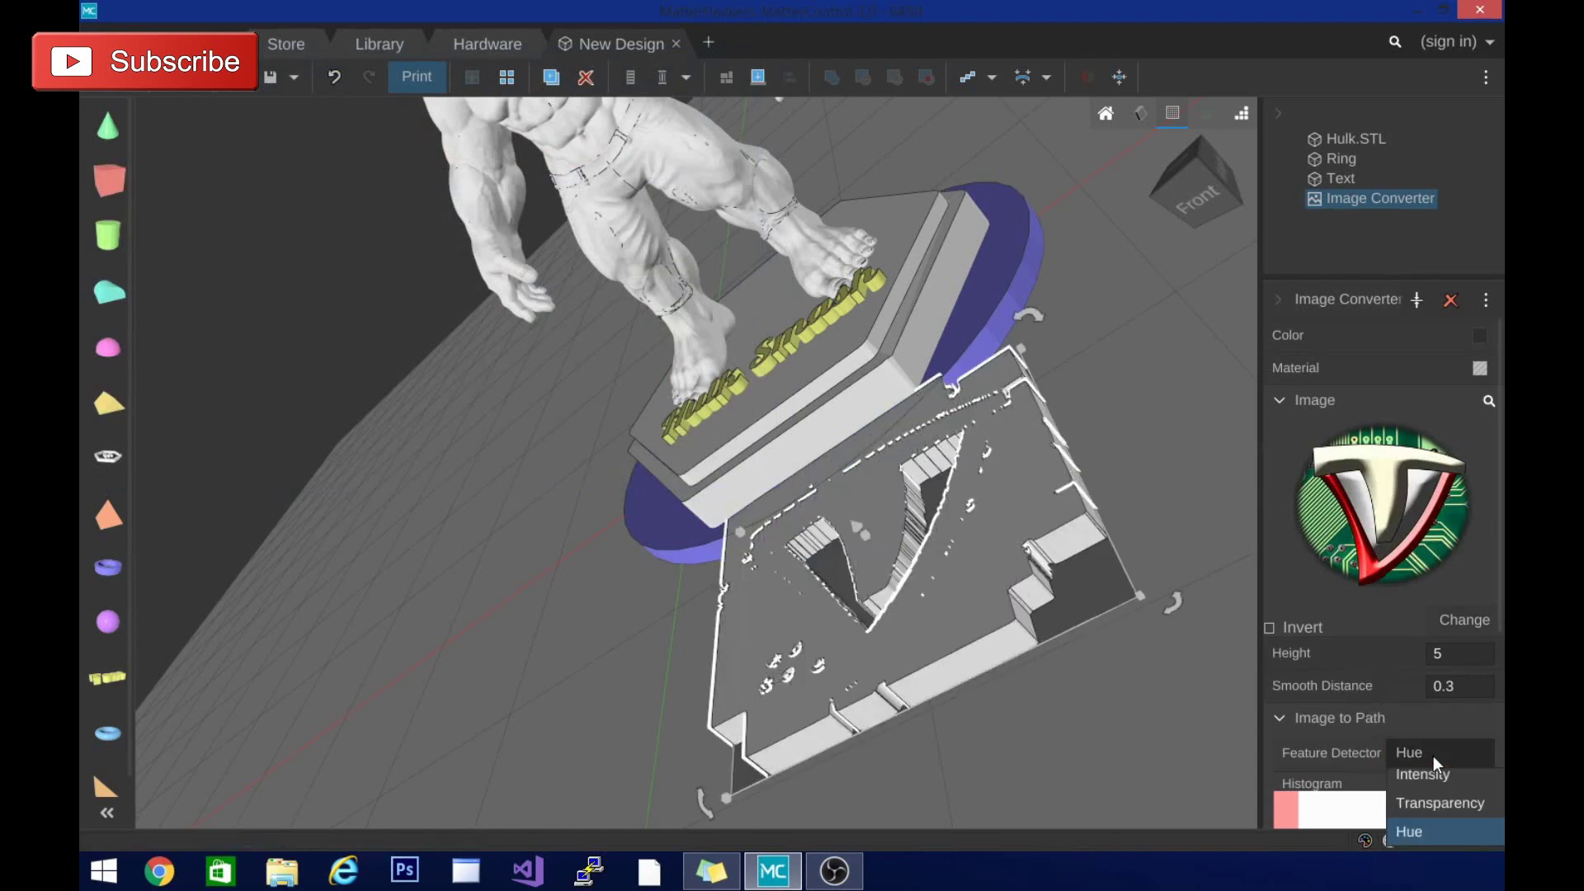
click(1424, 802)
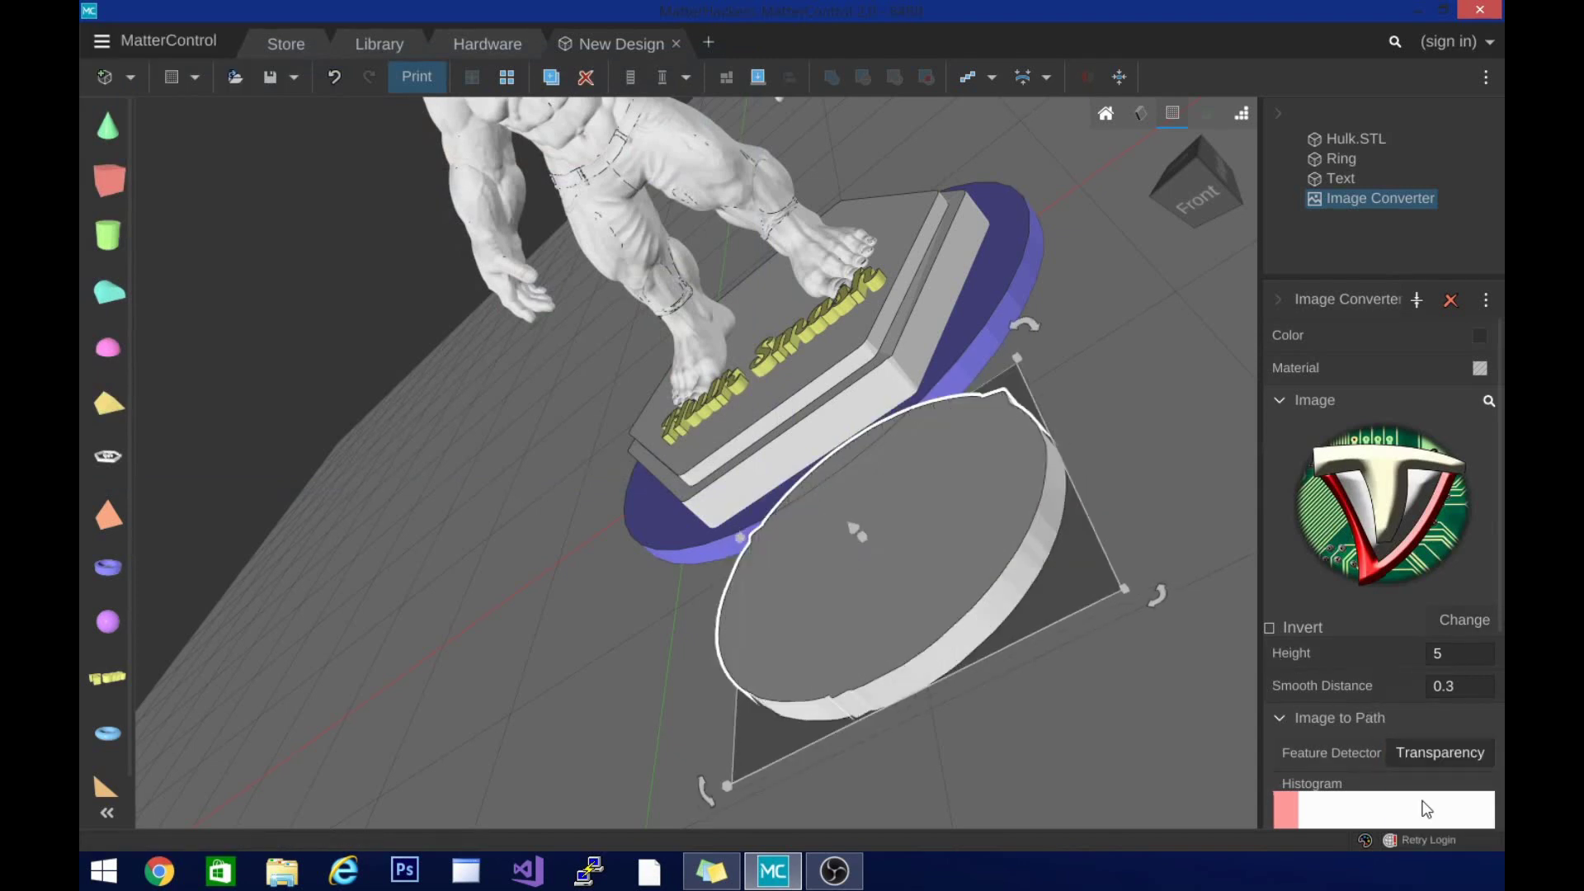
click(1436, 754)
click(1439, 778)
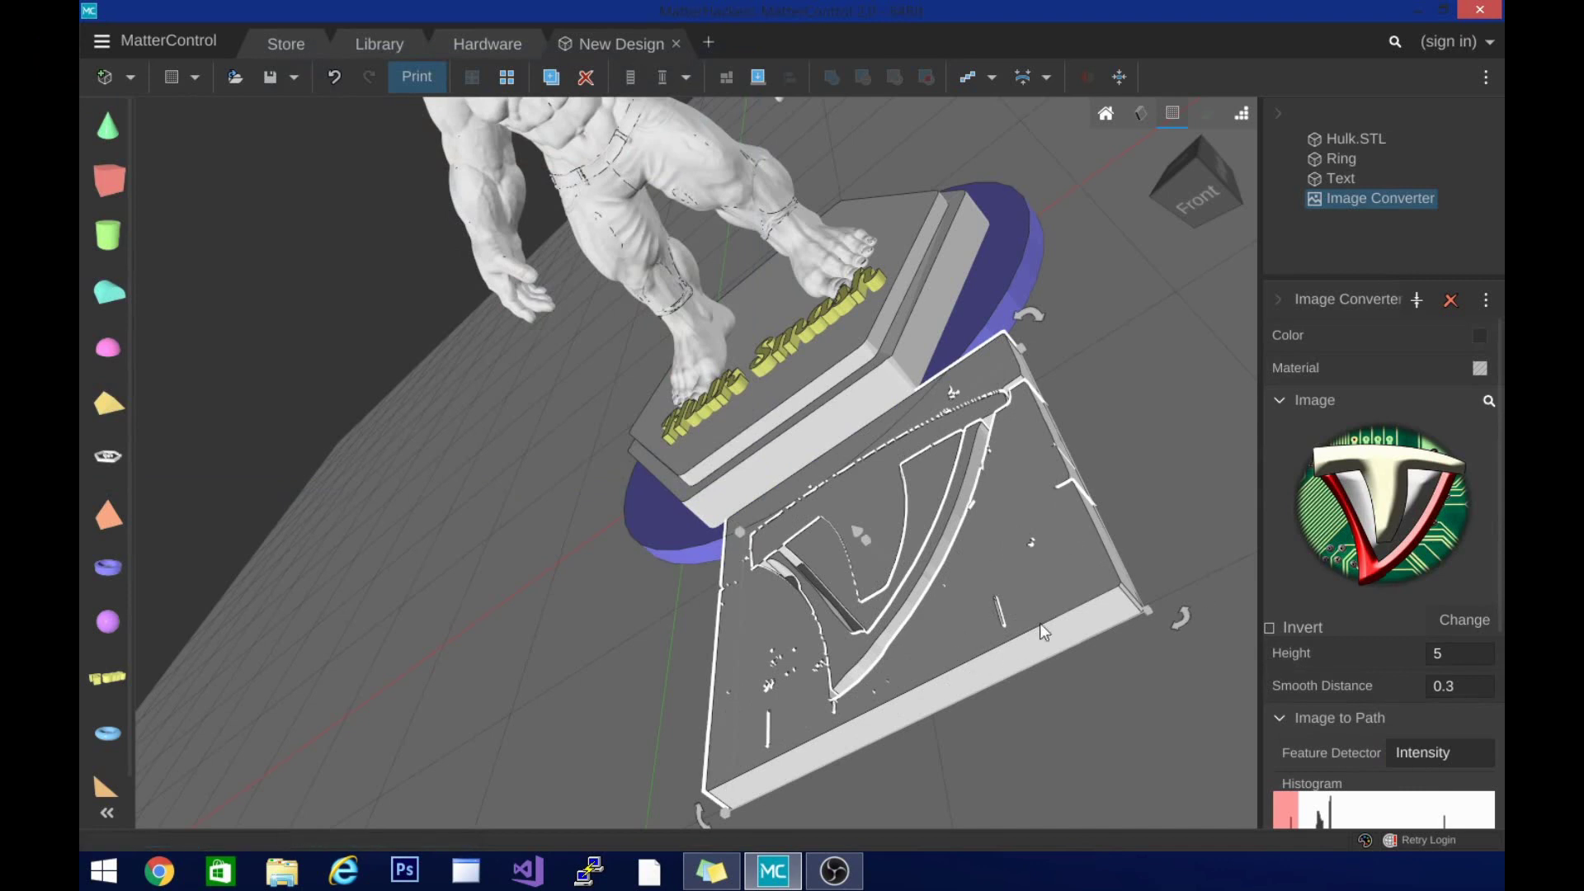
click(1221, 204)
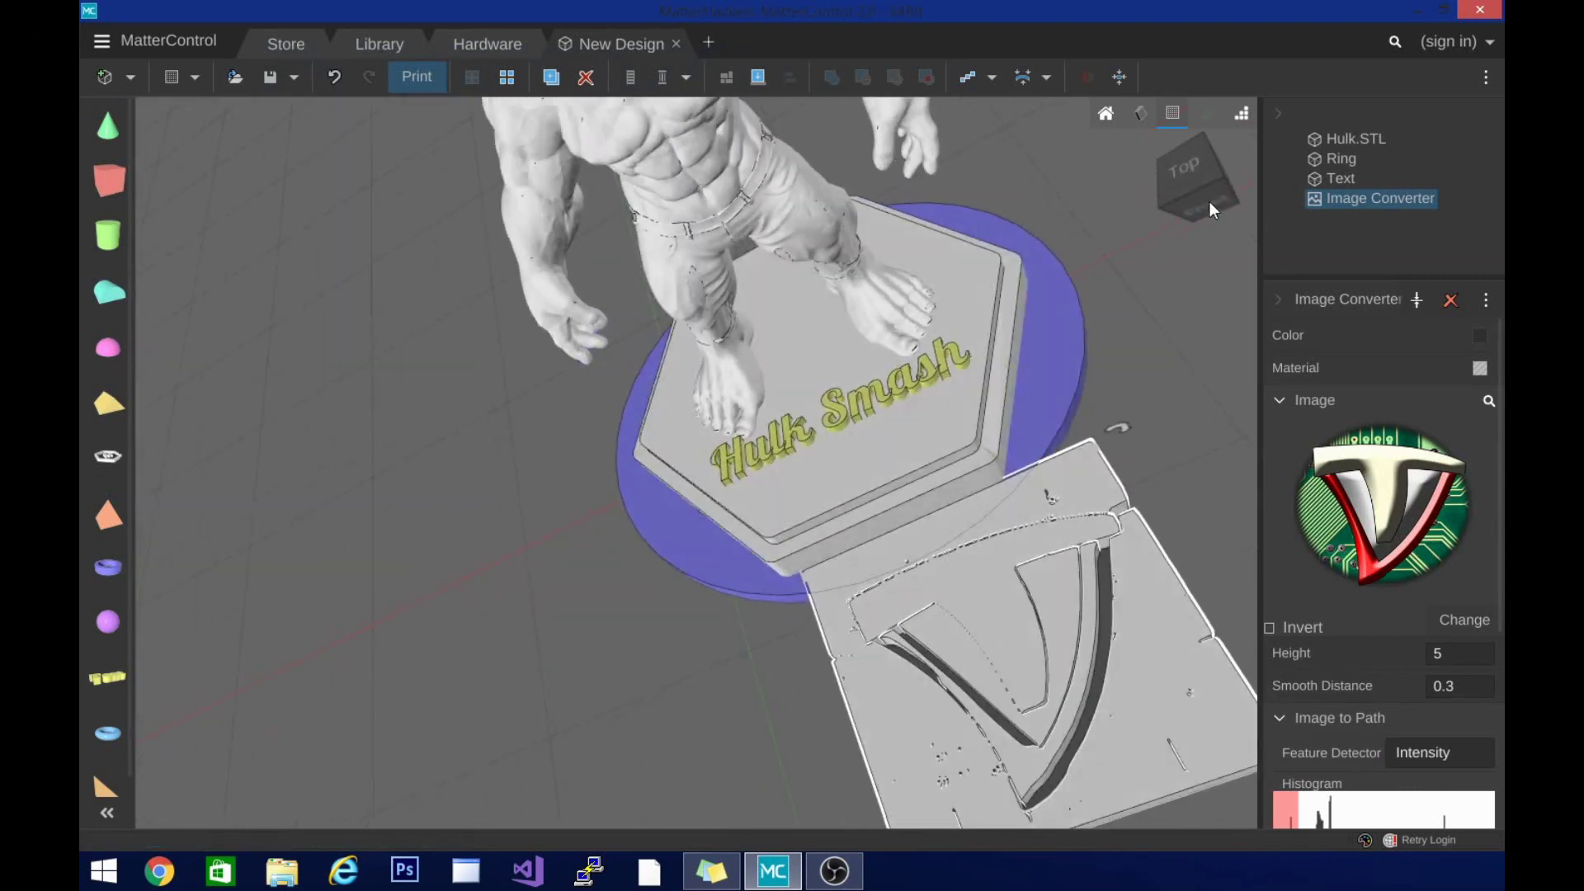
click(1427, 758)
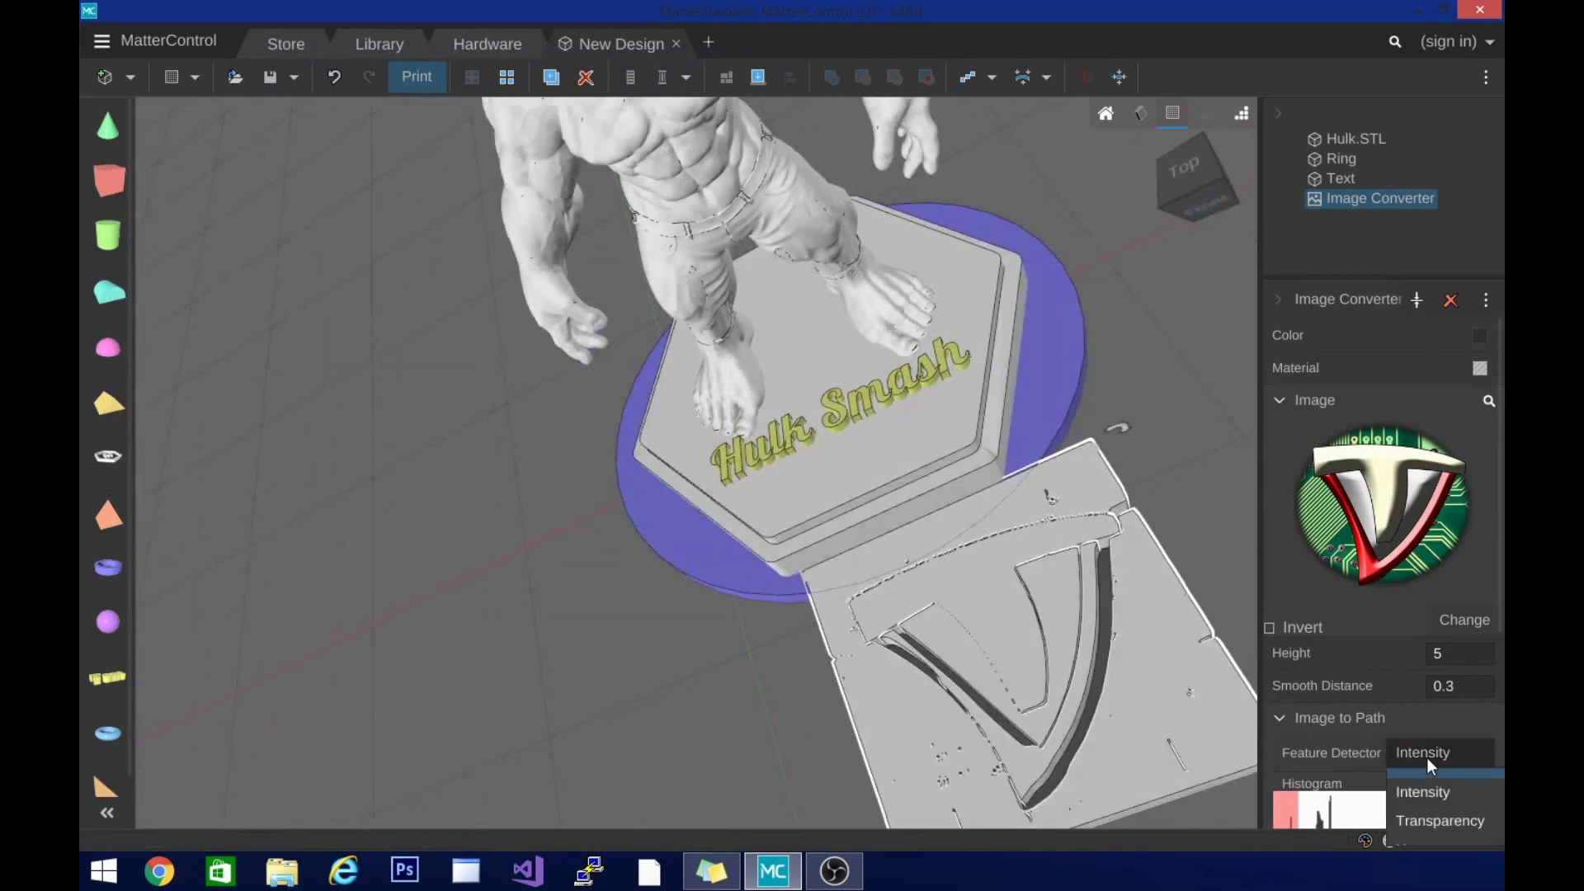
click(1418, 840)
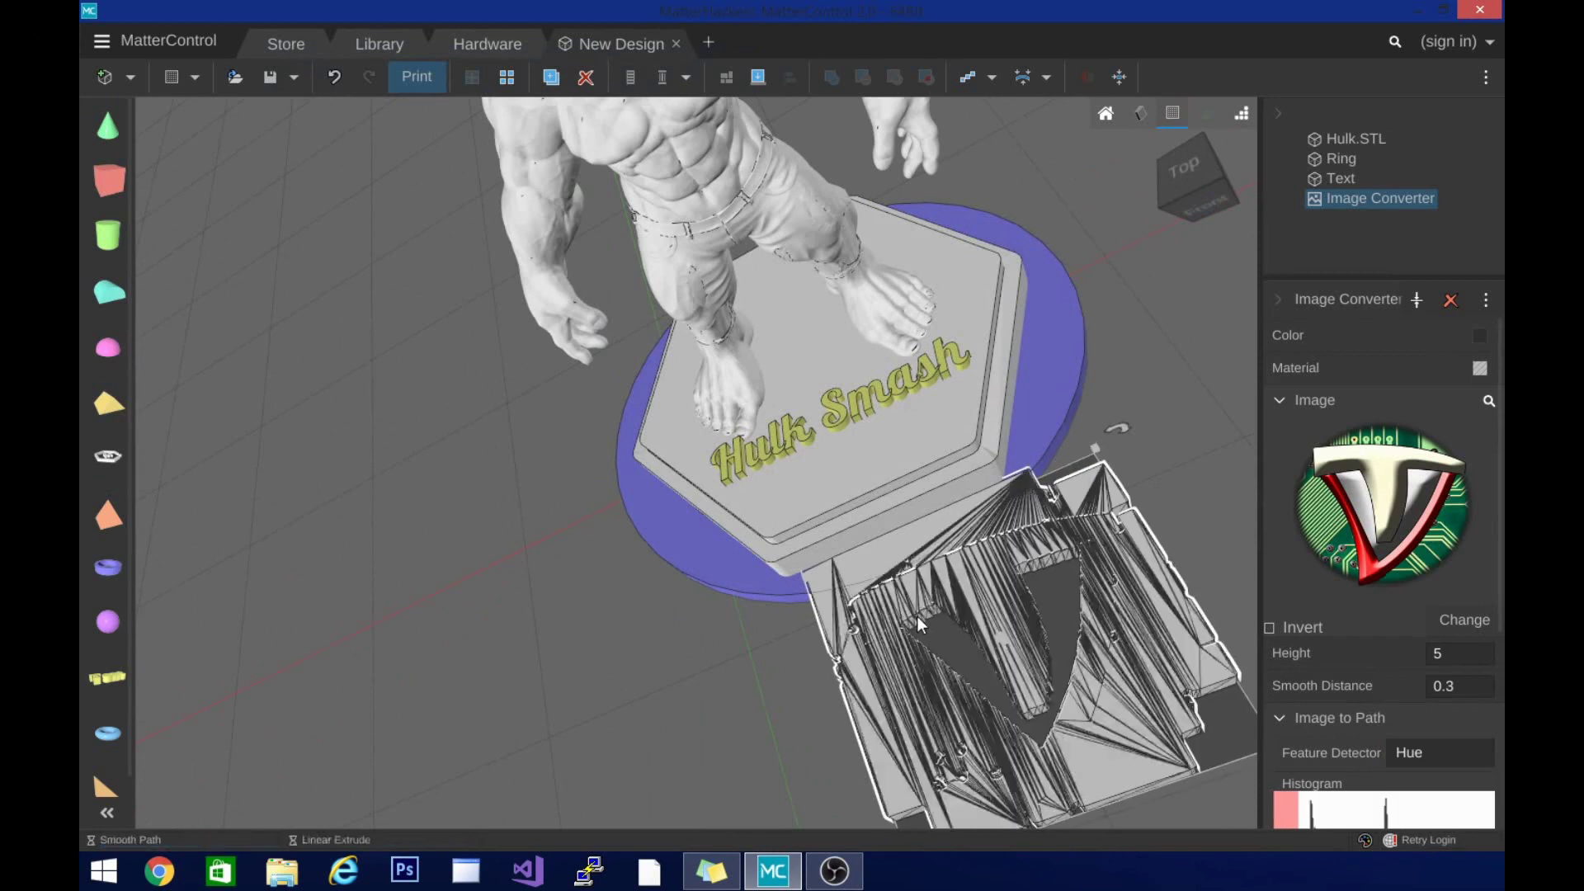
- Set the feature detector to Silhouette and replace the Image Converter's picture with the patr image from the Assets folder
click(1441, 749)
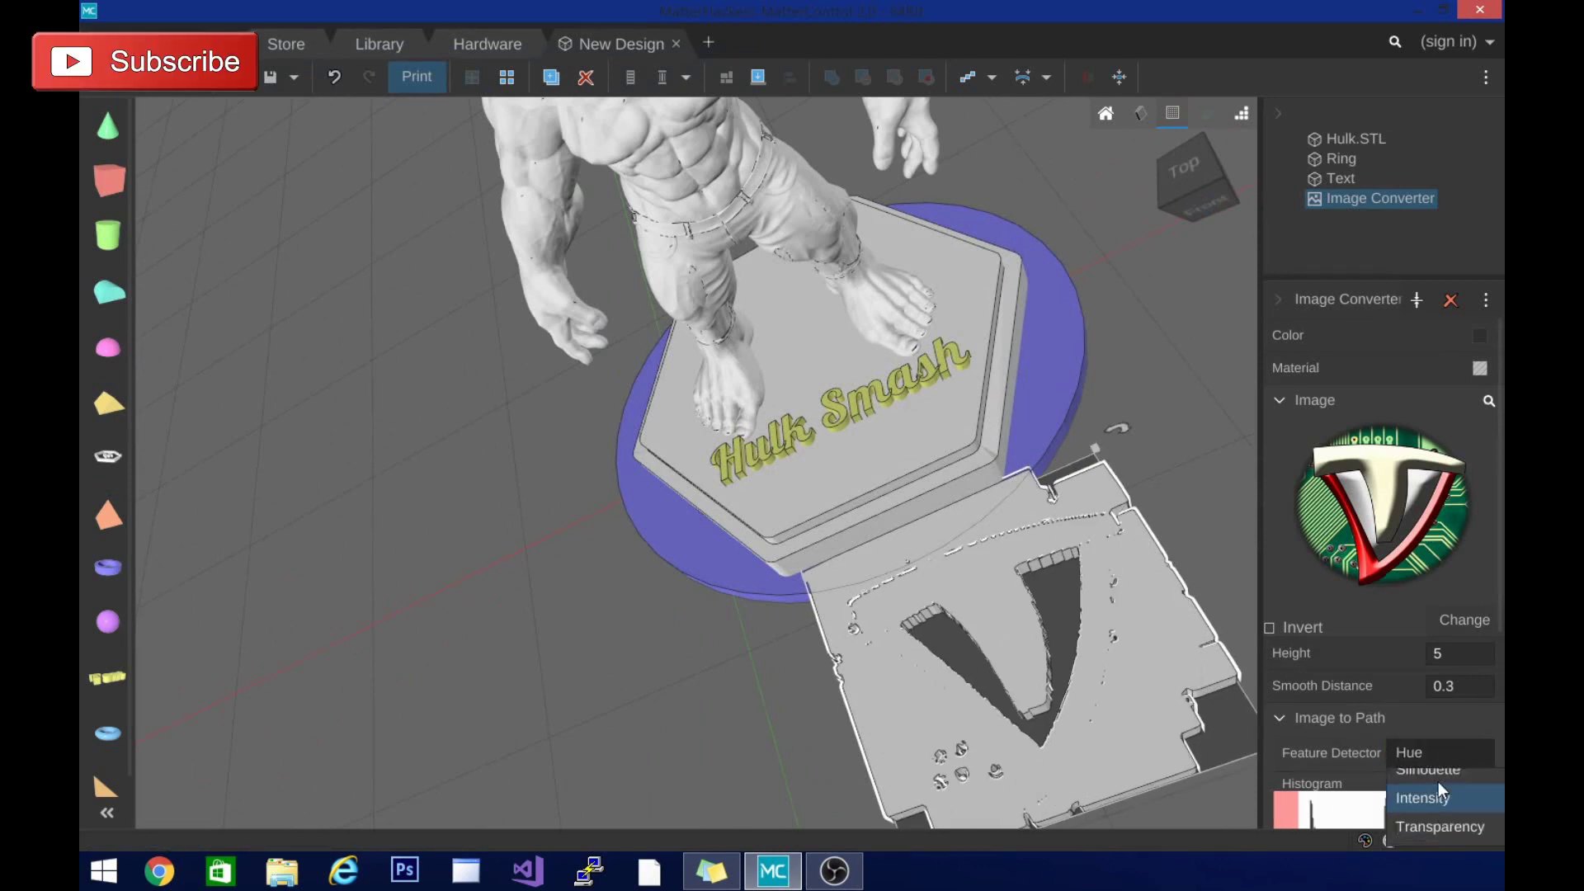
click(1416, 783)
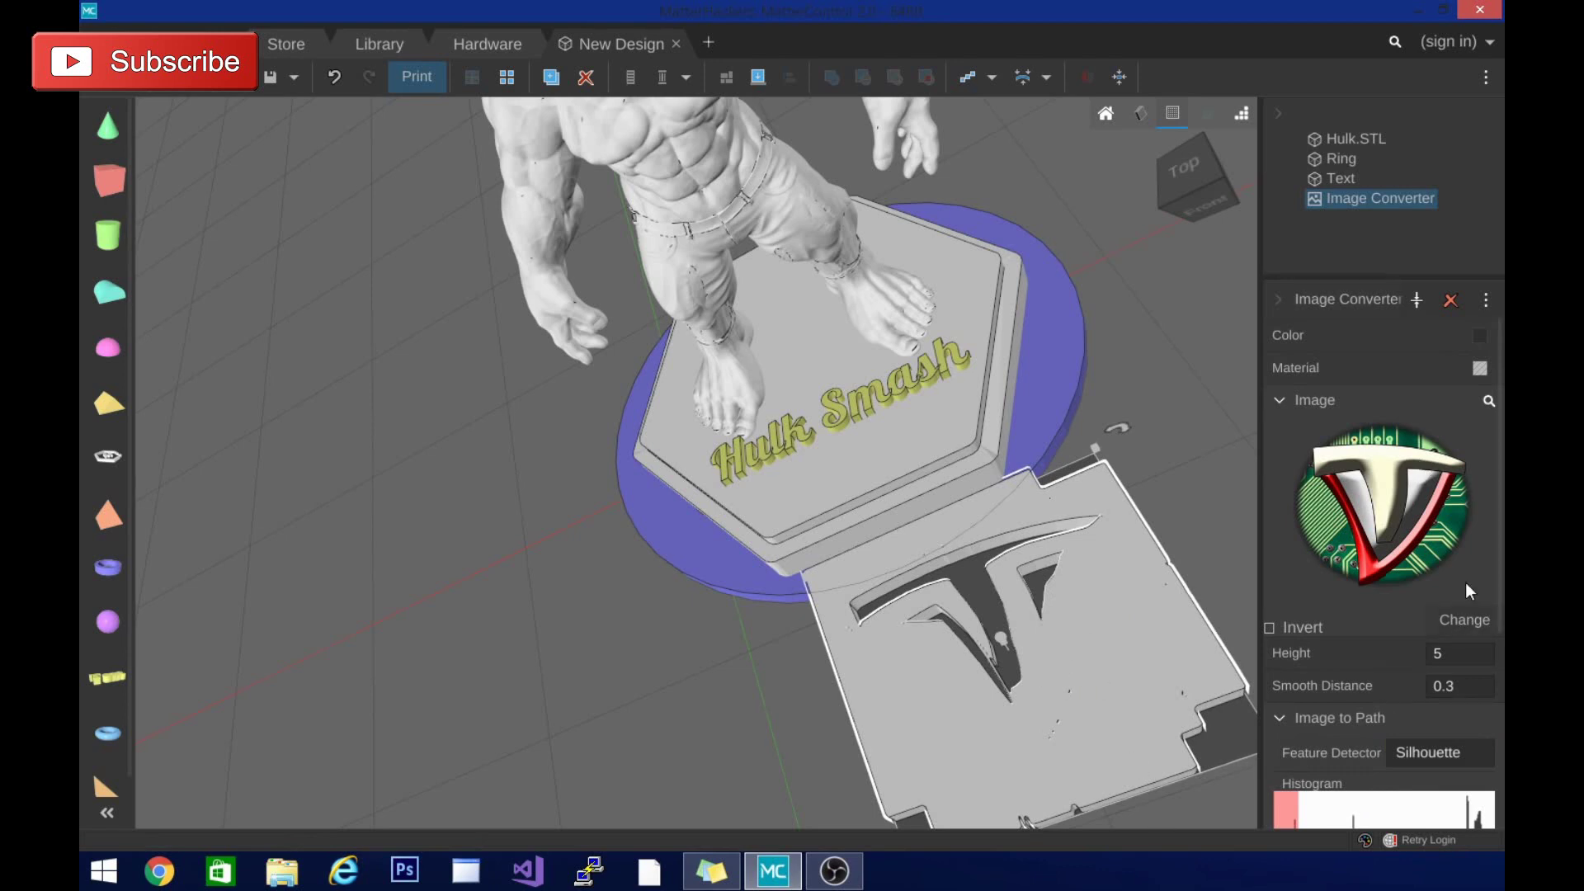
click(1467, 620)
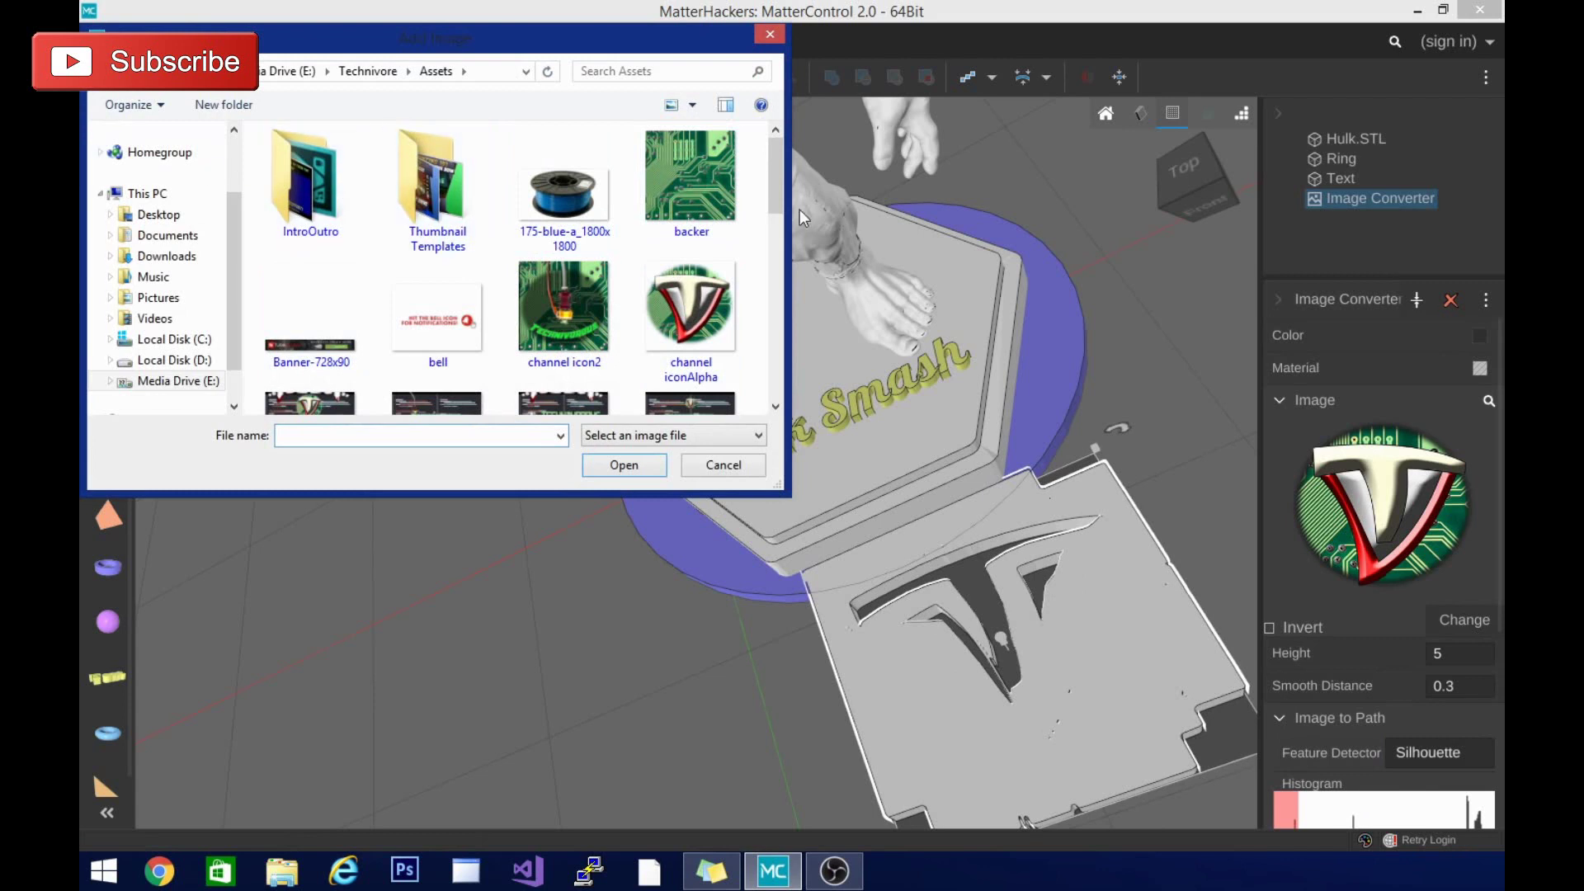
drag(774, 187, 772, 383)
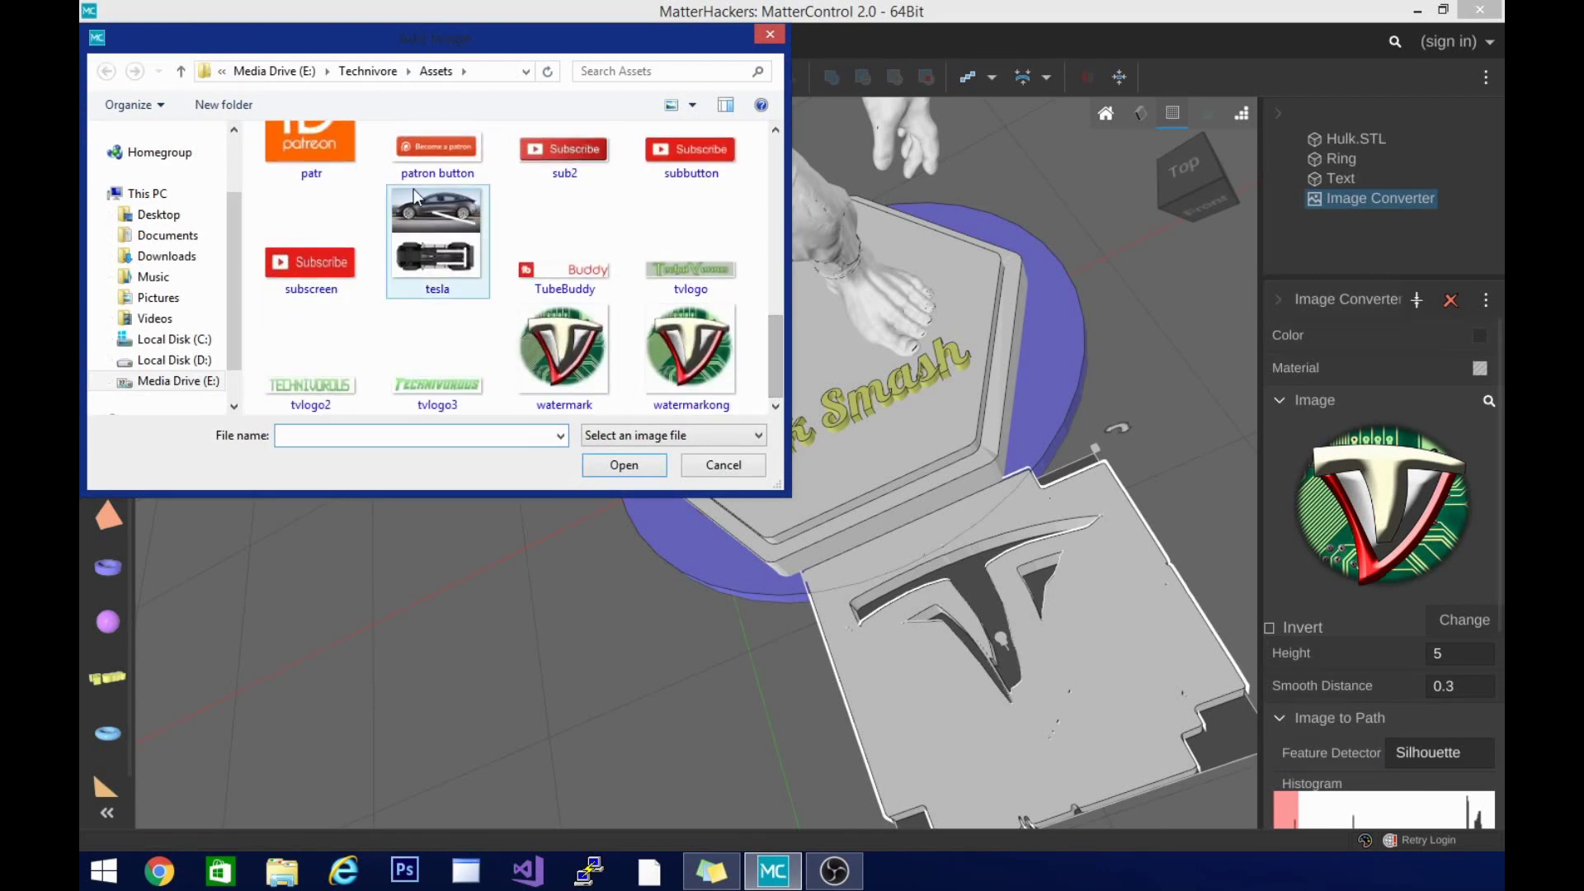
double_click(320, 147)
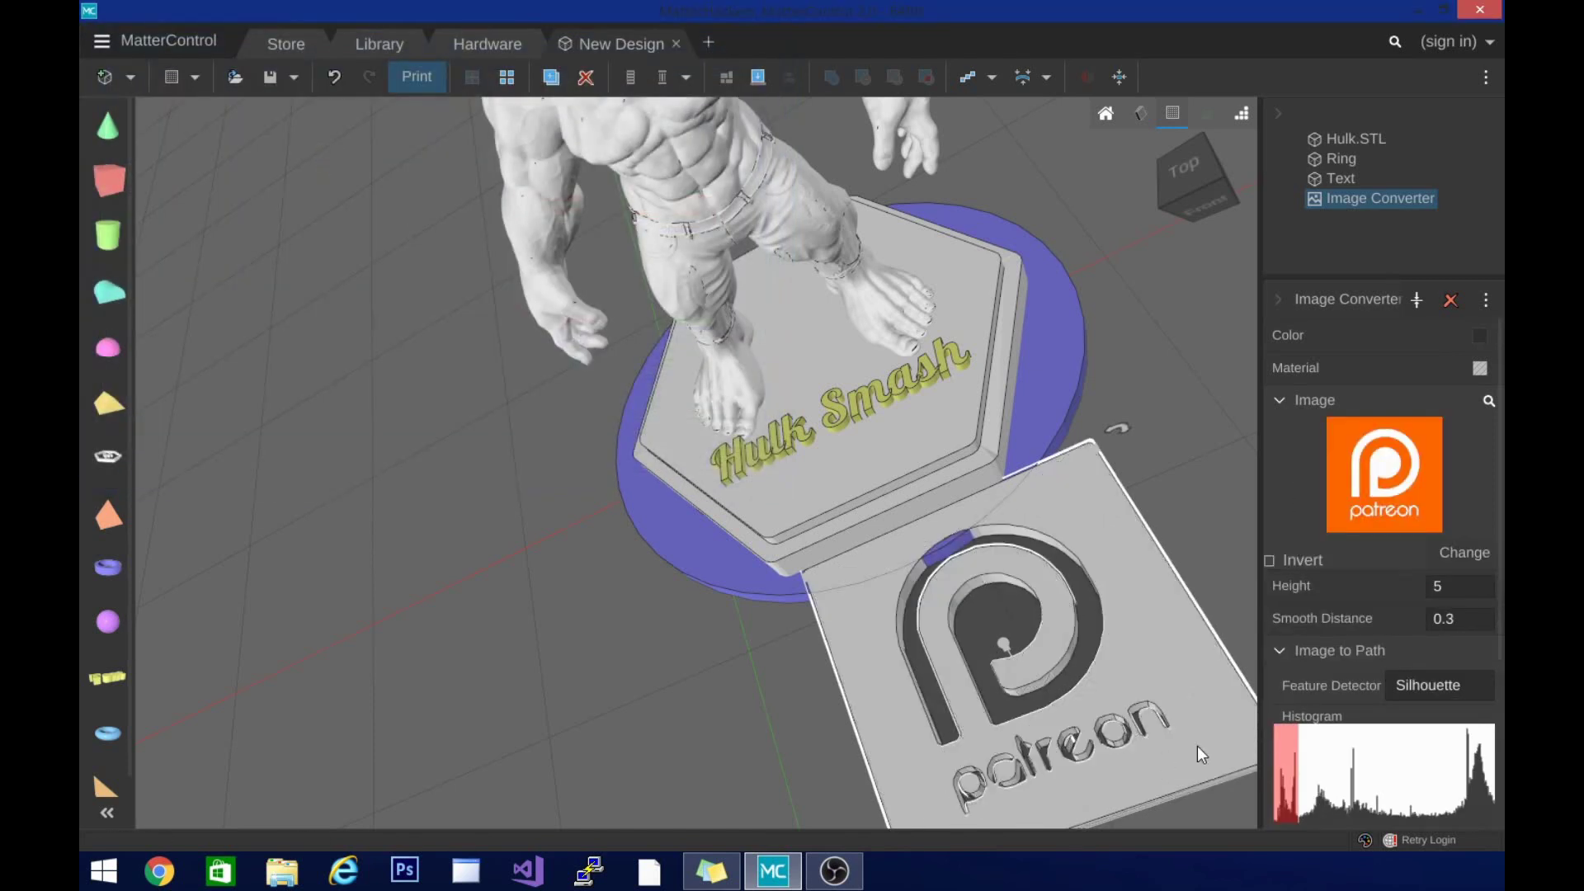
- Move the Patreon logo shape underneath the Hulk's base, within the purple ring
drag(1113, 654, 909, 389)
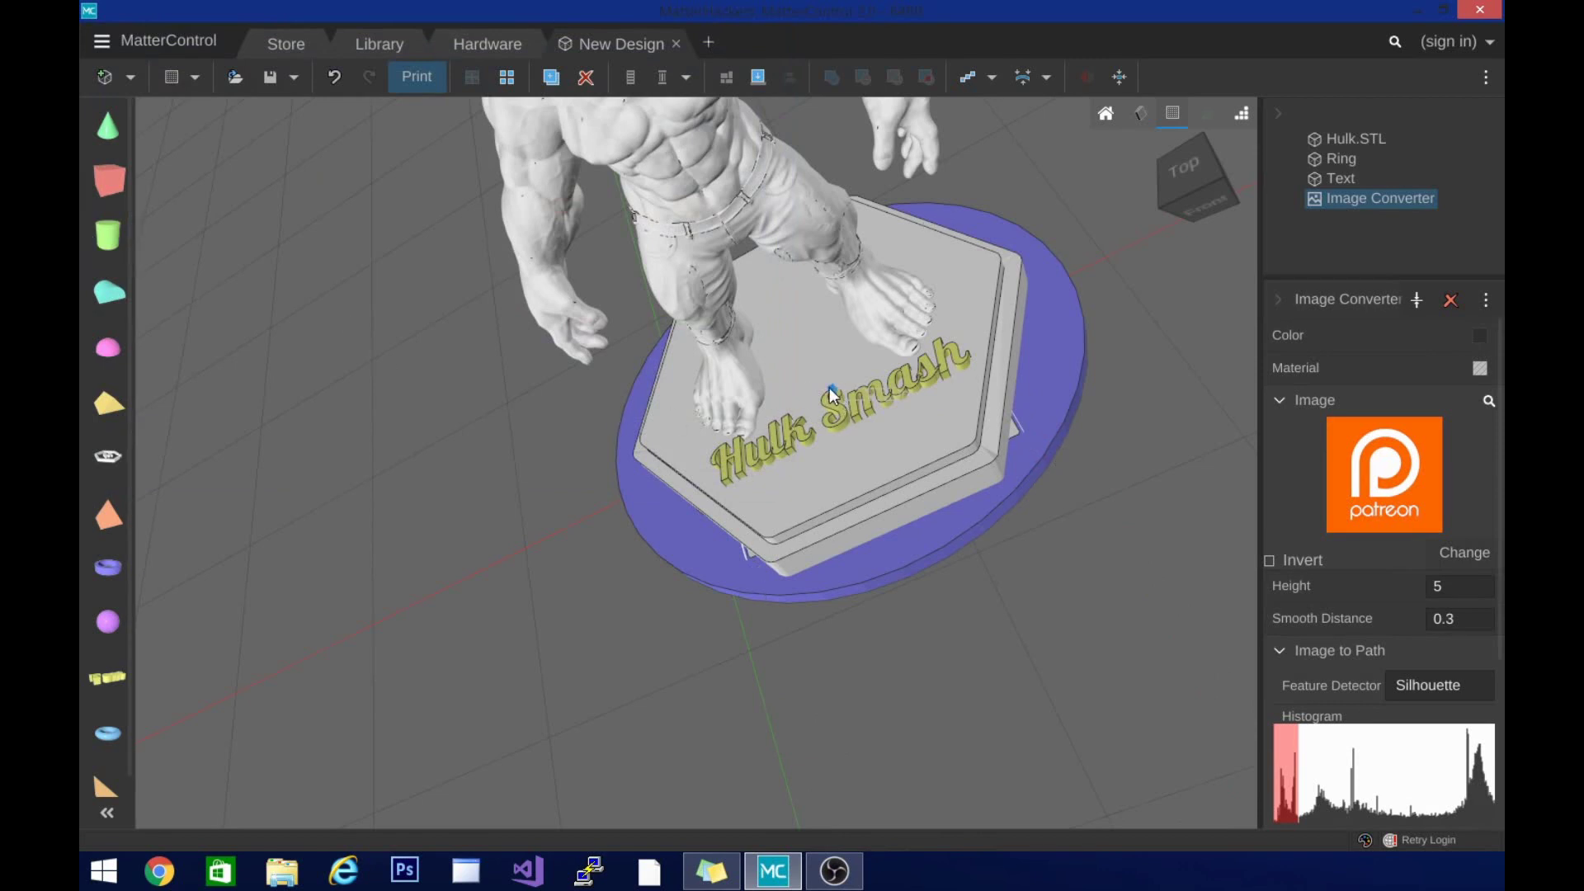
mouse_move(811, 345)
mouse_down()
mouse_move(784, 283)
mouse_move(825, 353)
mouse_up()
drag(1200, 220, 1167, 184)
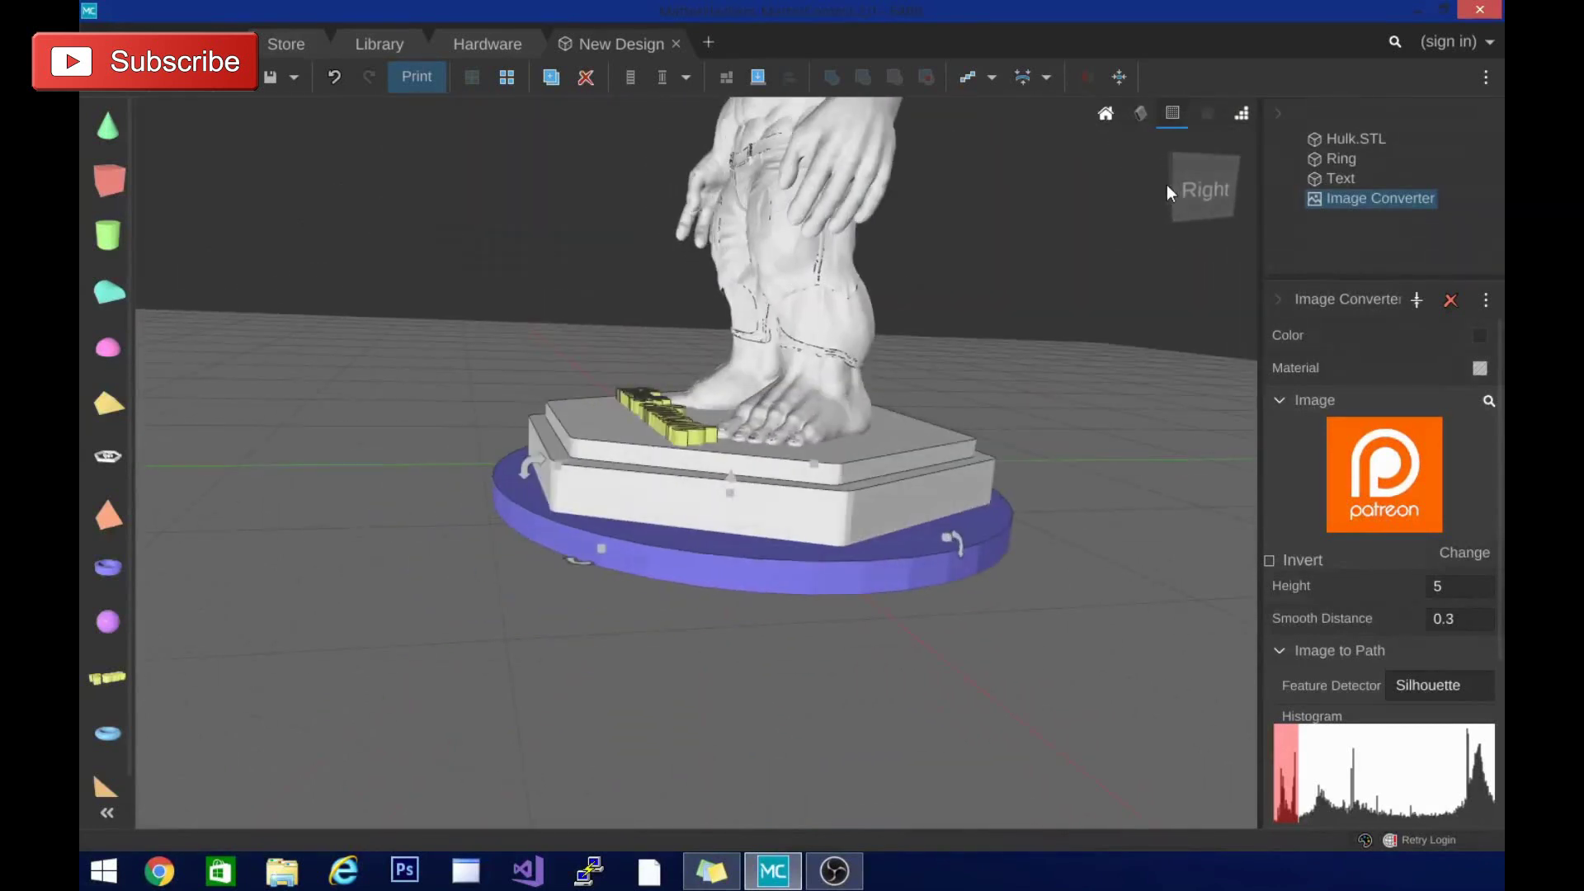
click(1167, 185)
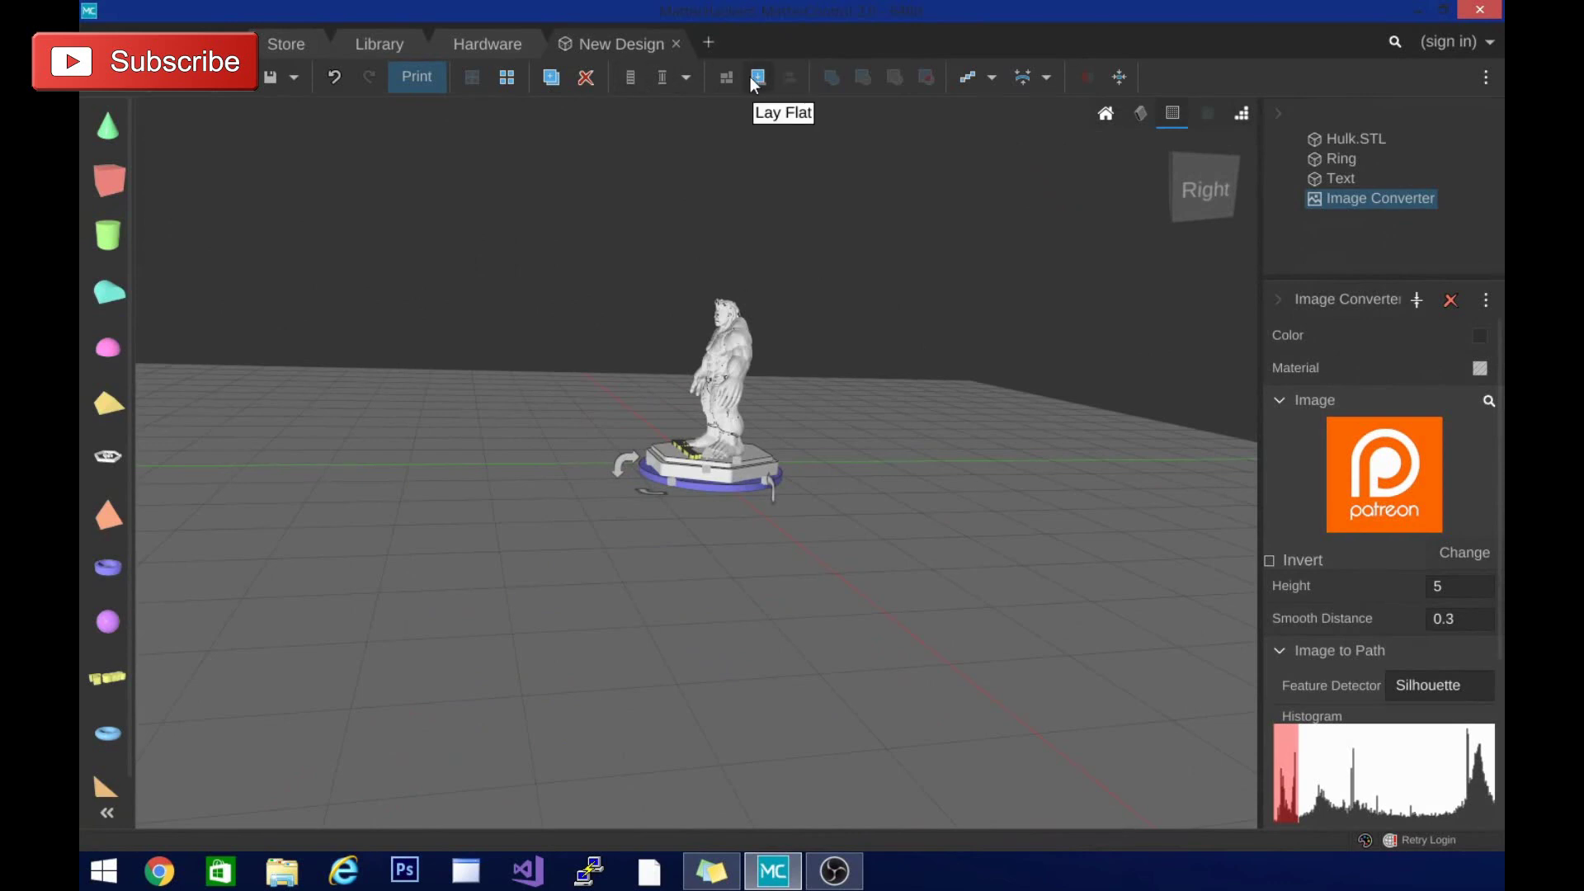
- Raise the Hulk model about 47 mm above the bed and drop it back with Lay Flat
click(726, 333)
click(759, 80)
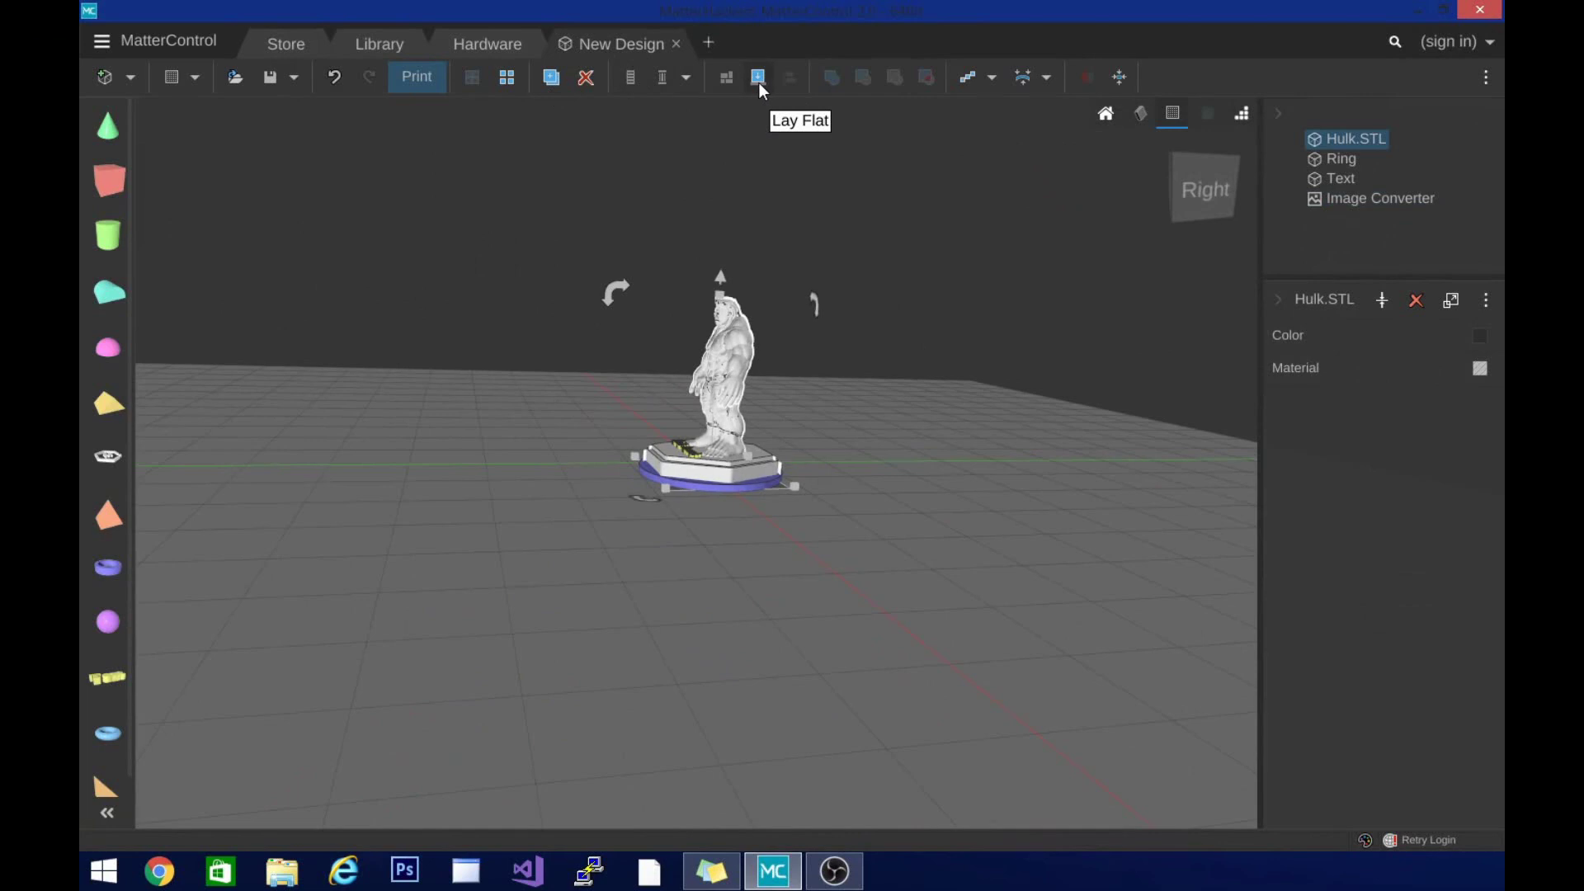
drag(722, 275, 739, 188)
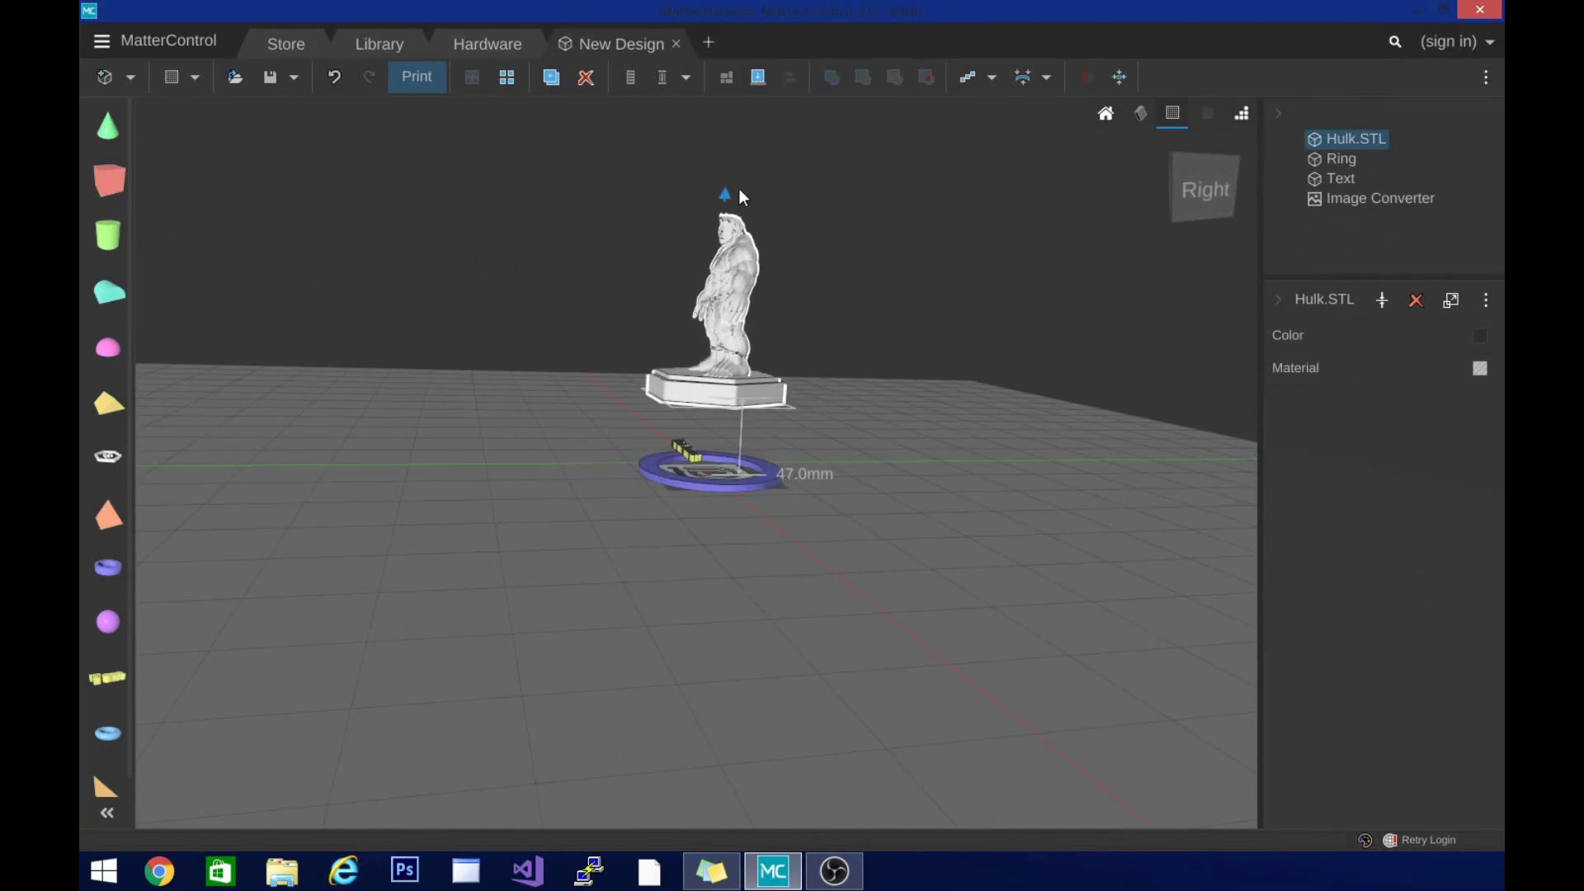
click(759, 79)
- Lift the Hulk model again, tilt it sideways in the air, and lay it flat on the bed
drag(715, 278, 734, 162)
drag(631, 181, 707, 170)
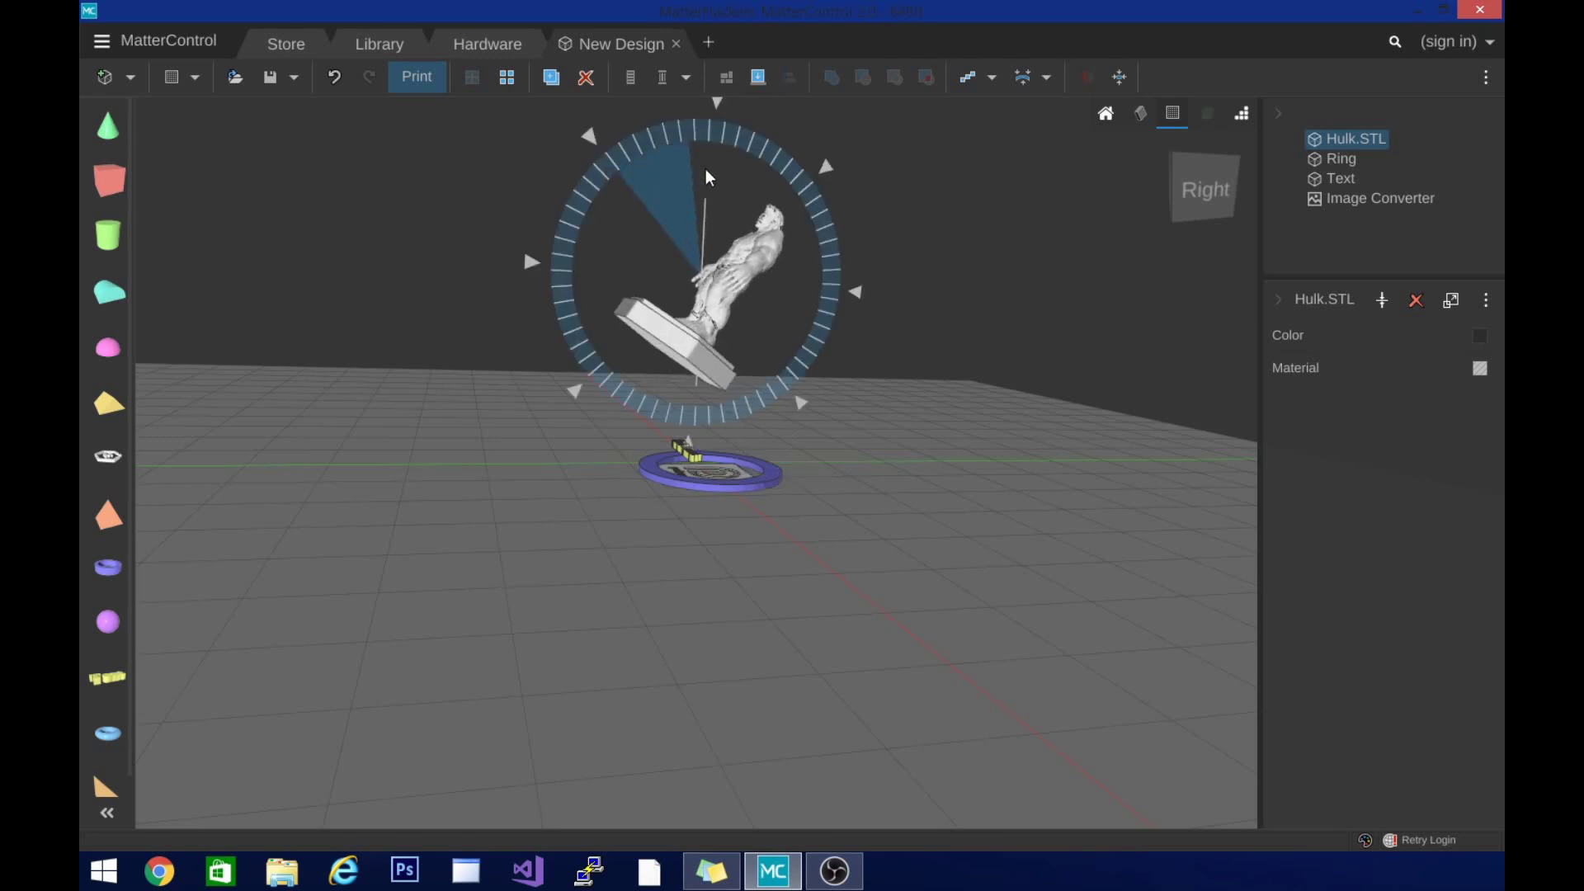
click(759, 79)
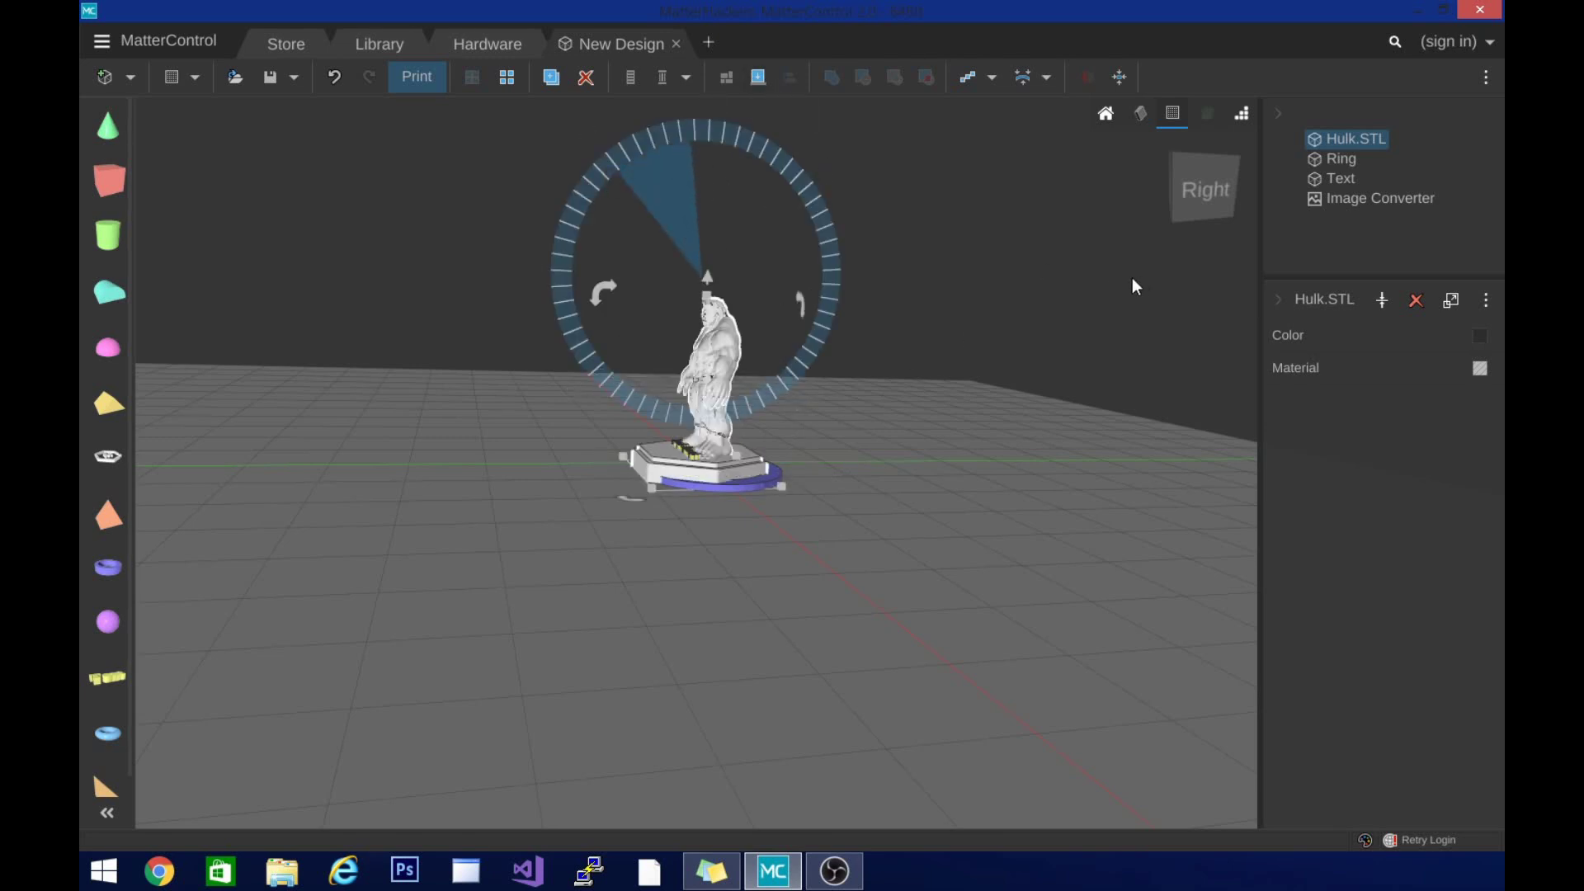
- Create a linear array of the Hulk model and set its count to 5
click(990, 81)
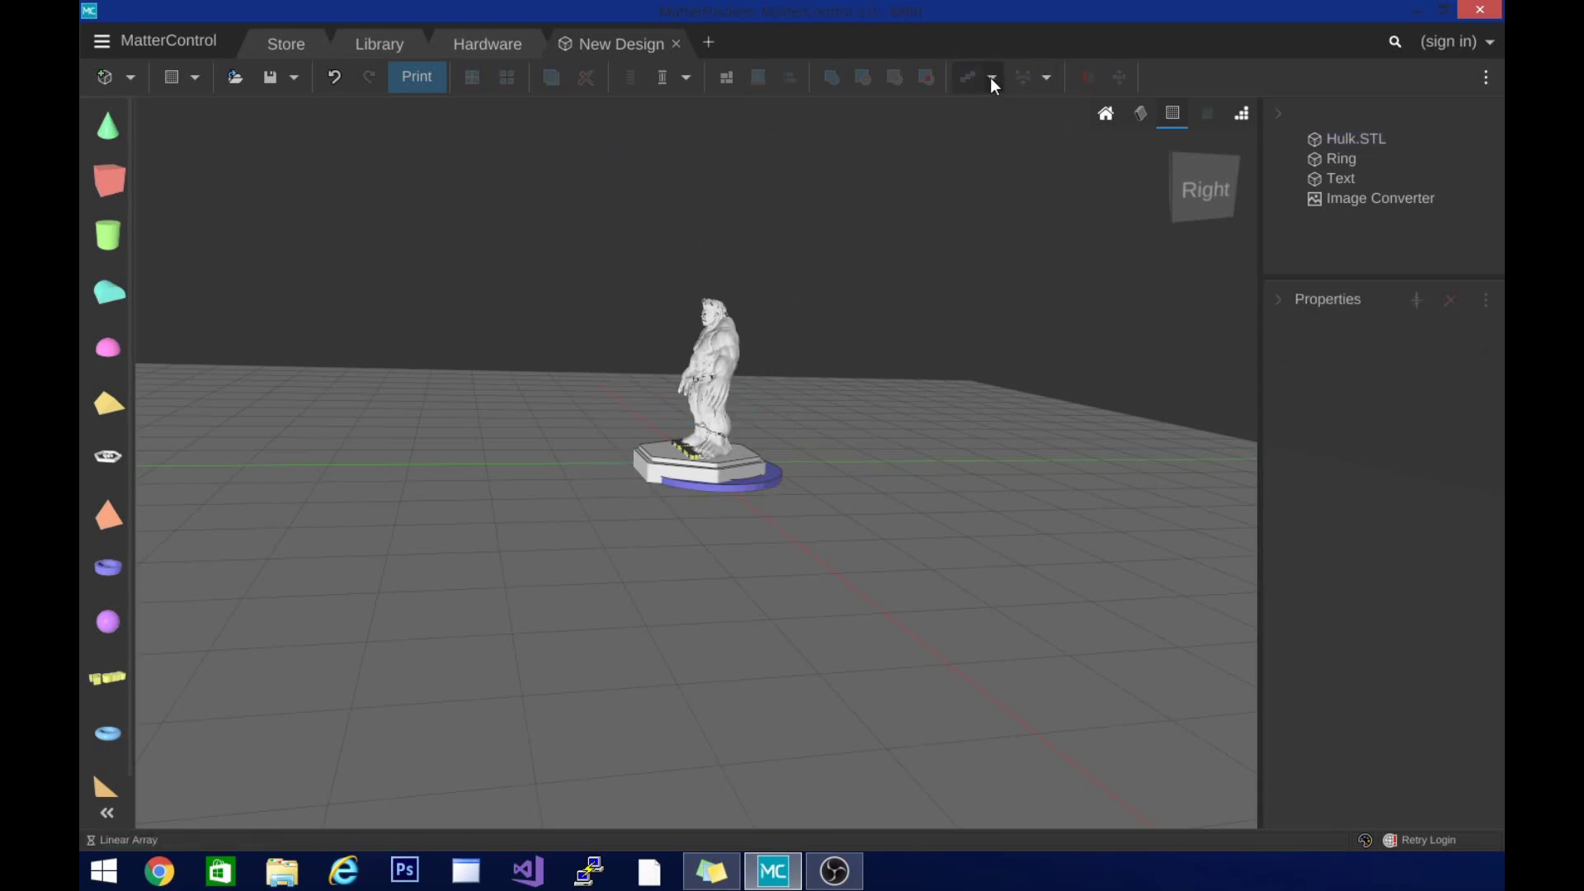
click(990, 78)
drag(1194, 191, 1223, 212)
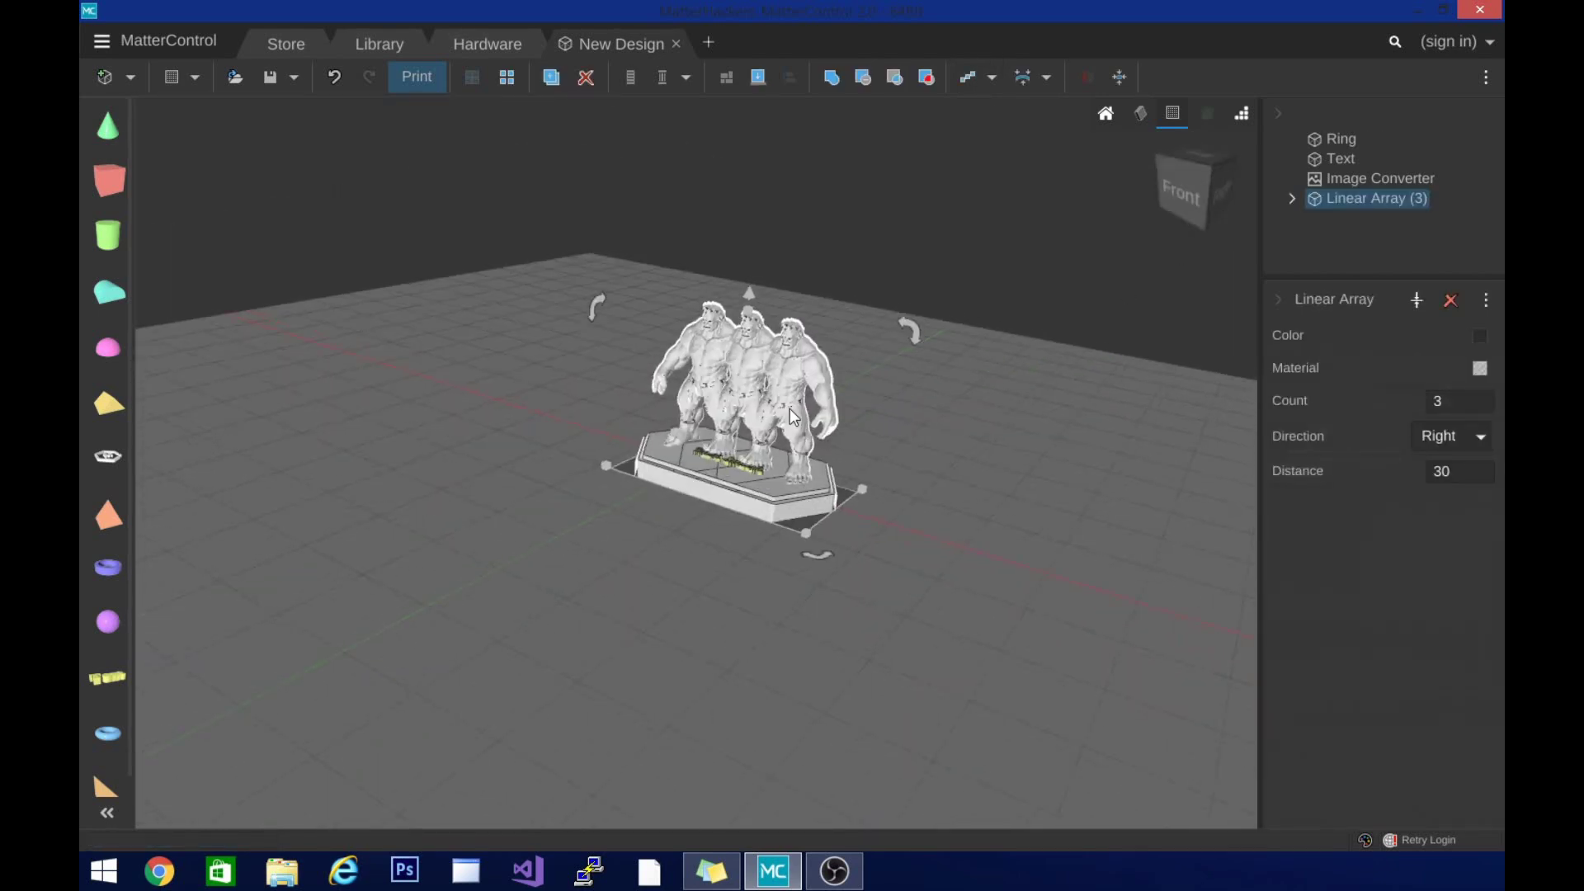
click(1481, 402)
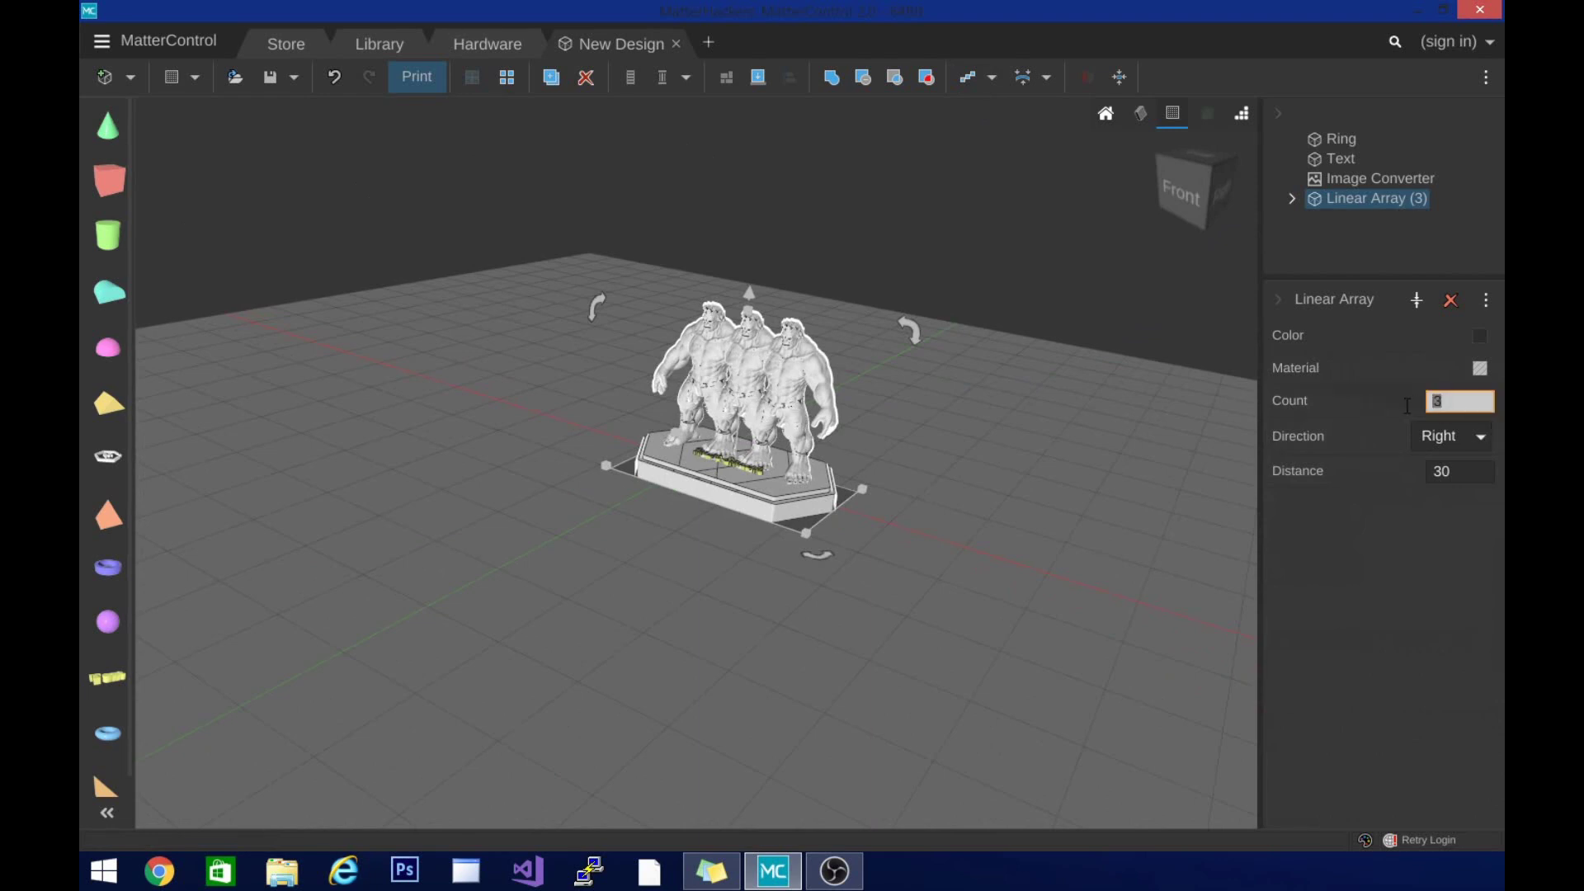
text(5)
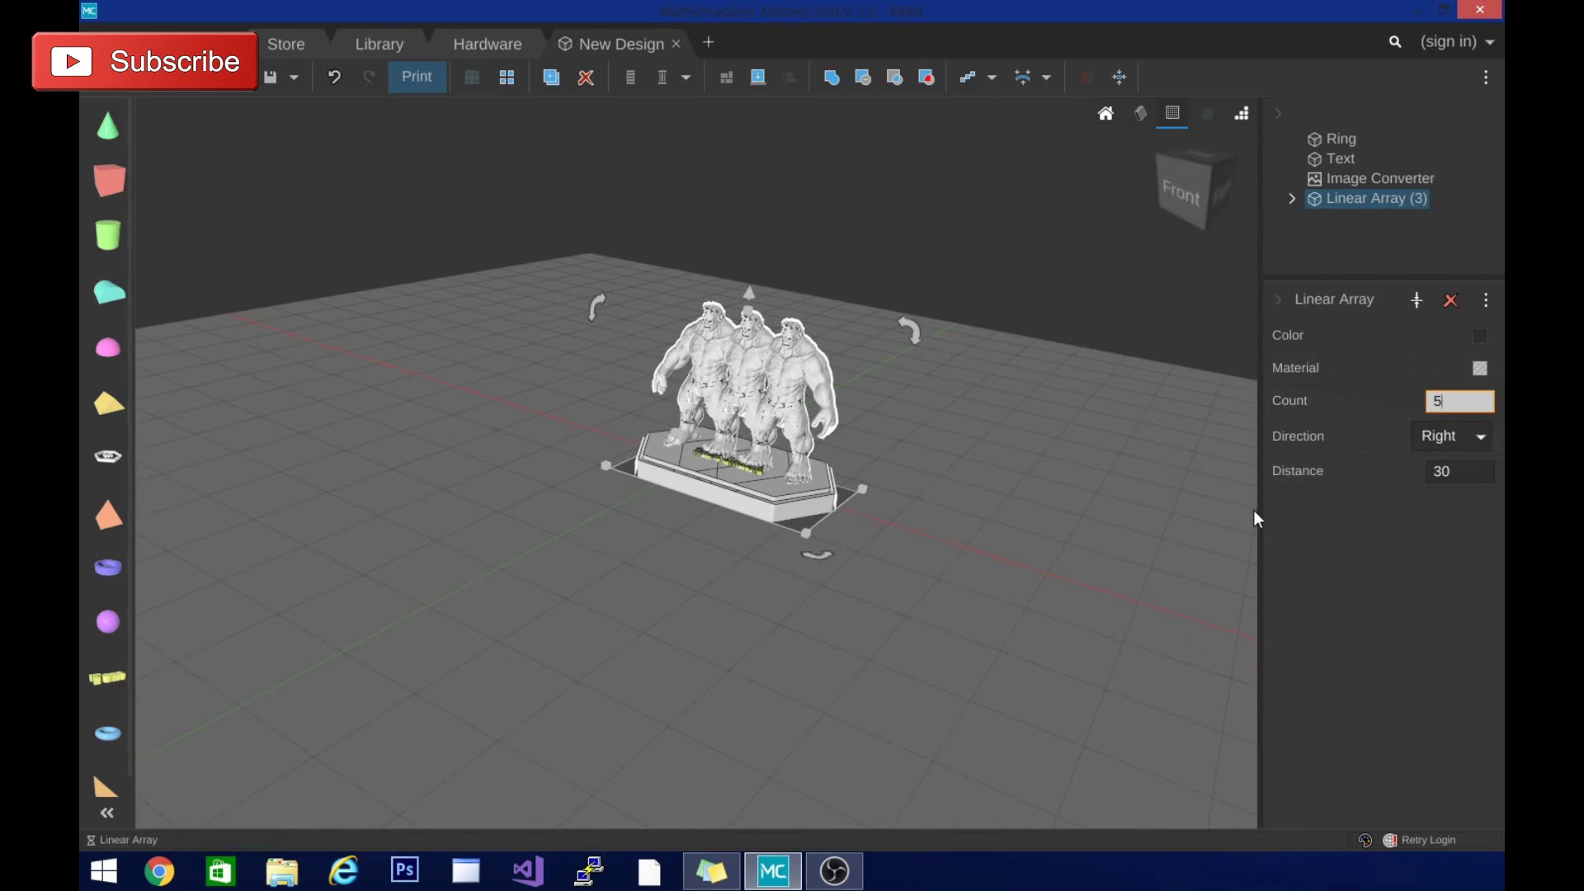
click(1469, 446)
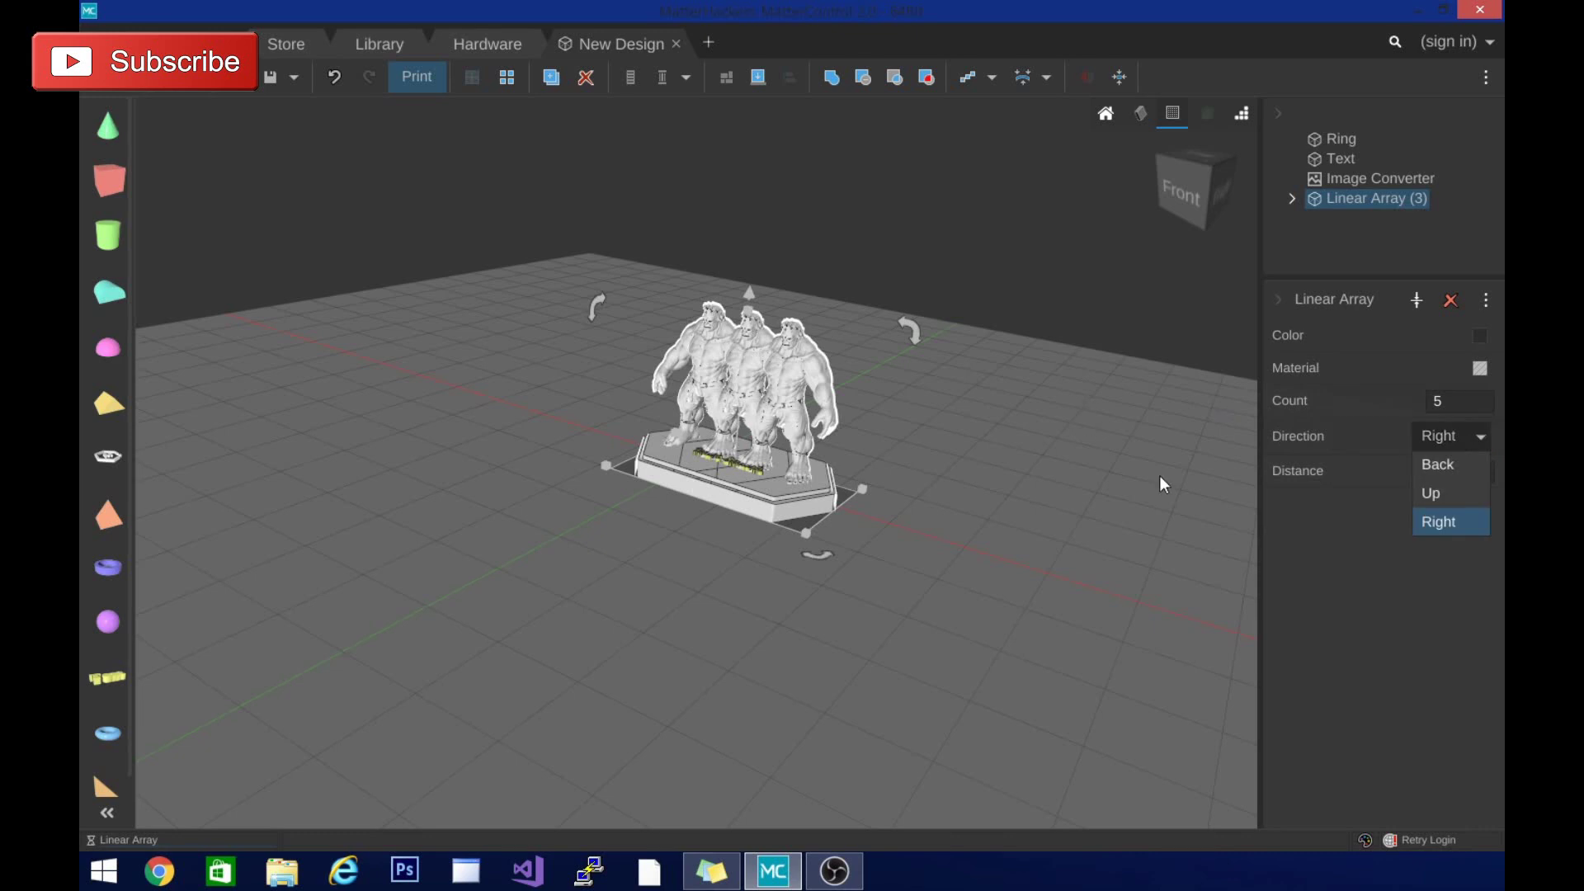
click(849, 449)
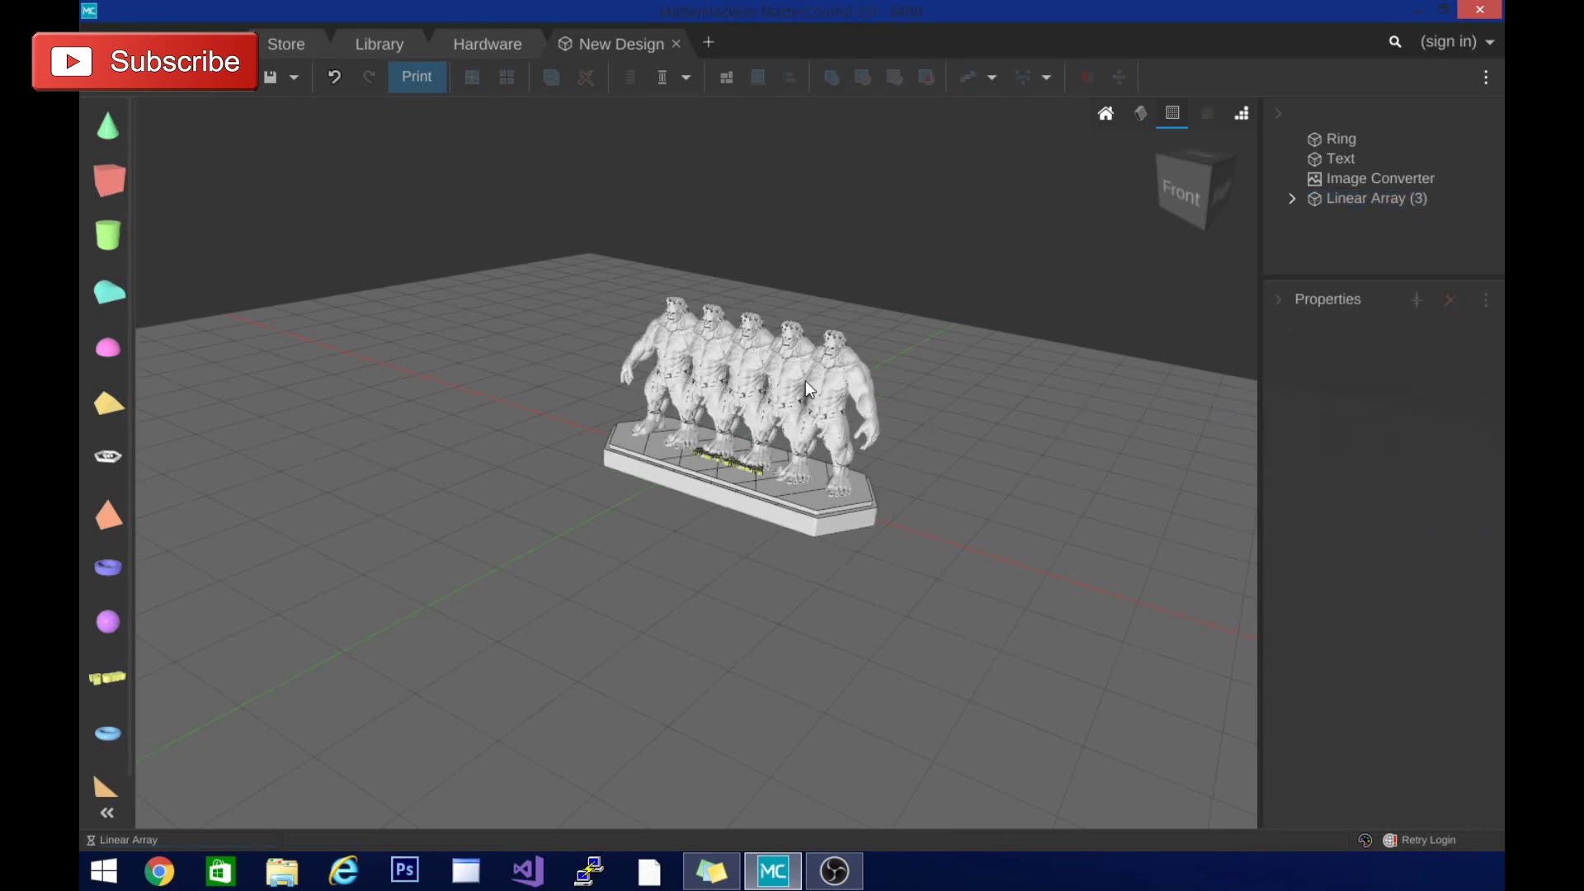
click(821, 378)
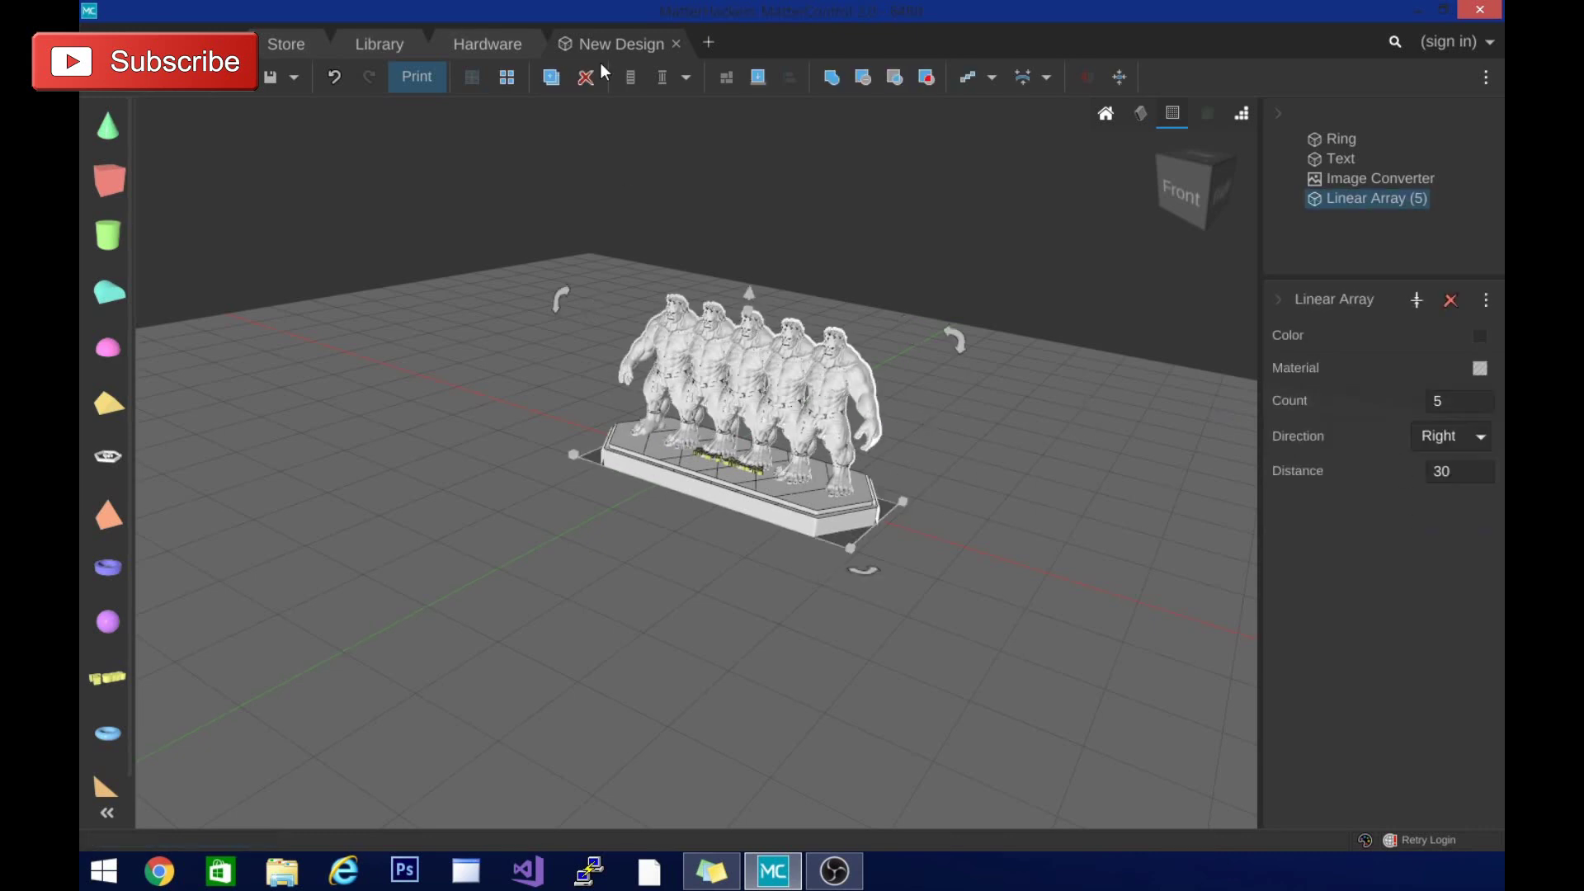
- Try the Curve modifier on the row of Hulks and look over the available array and deformation types
click(1028, 77)
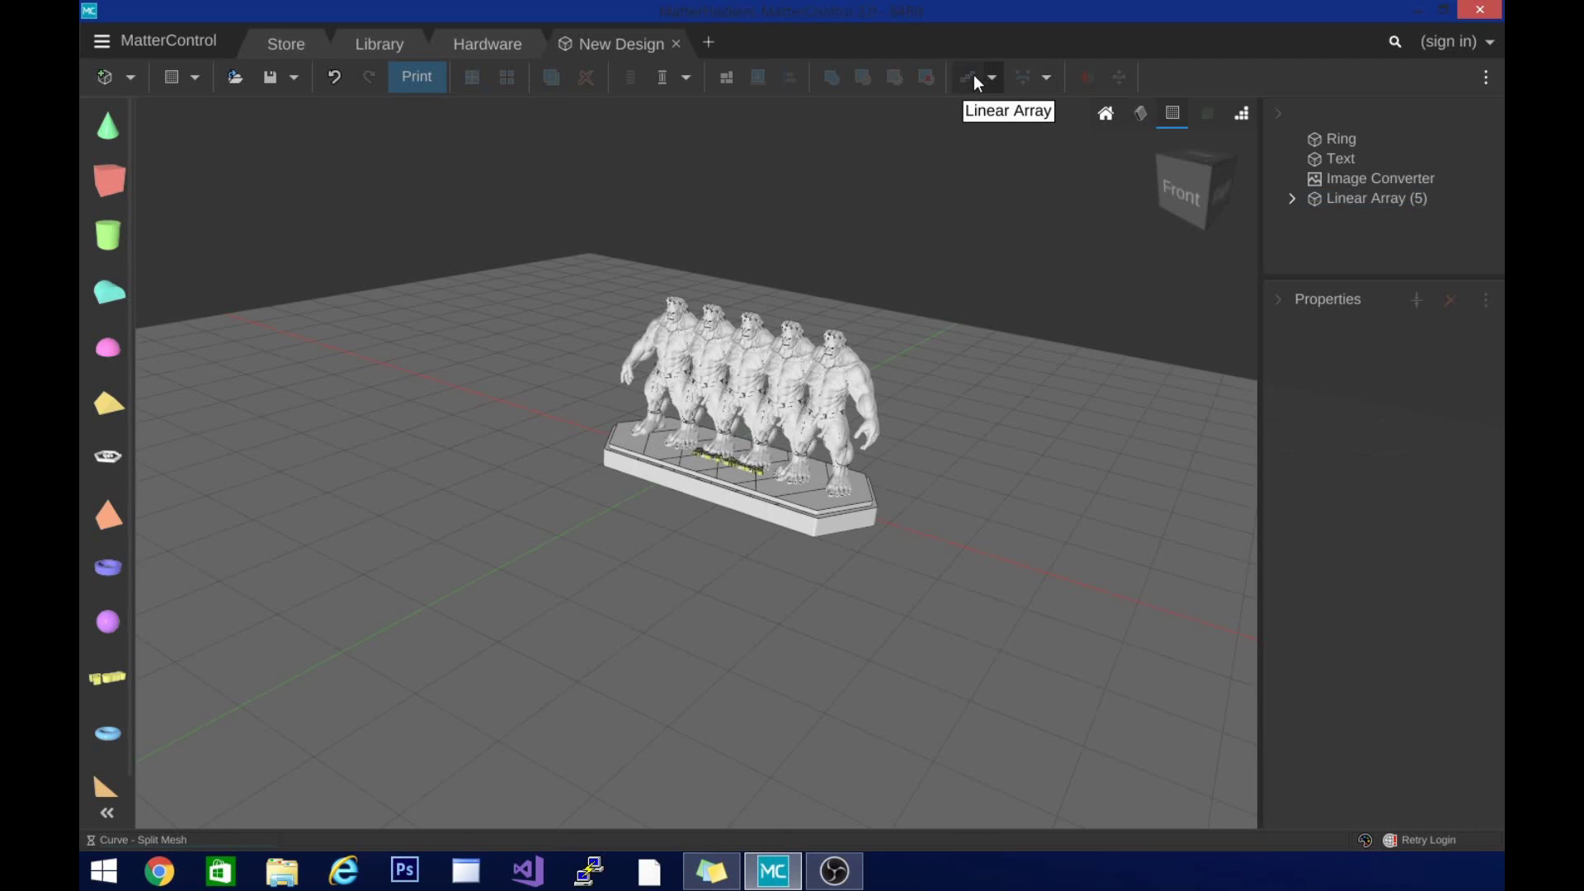
click(994, 76)
click(993, 76)
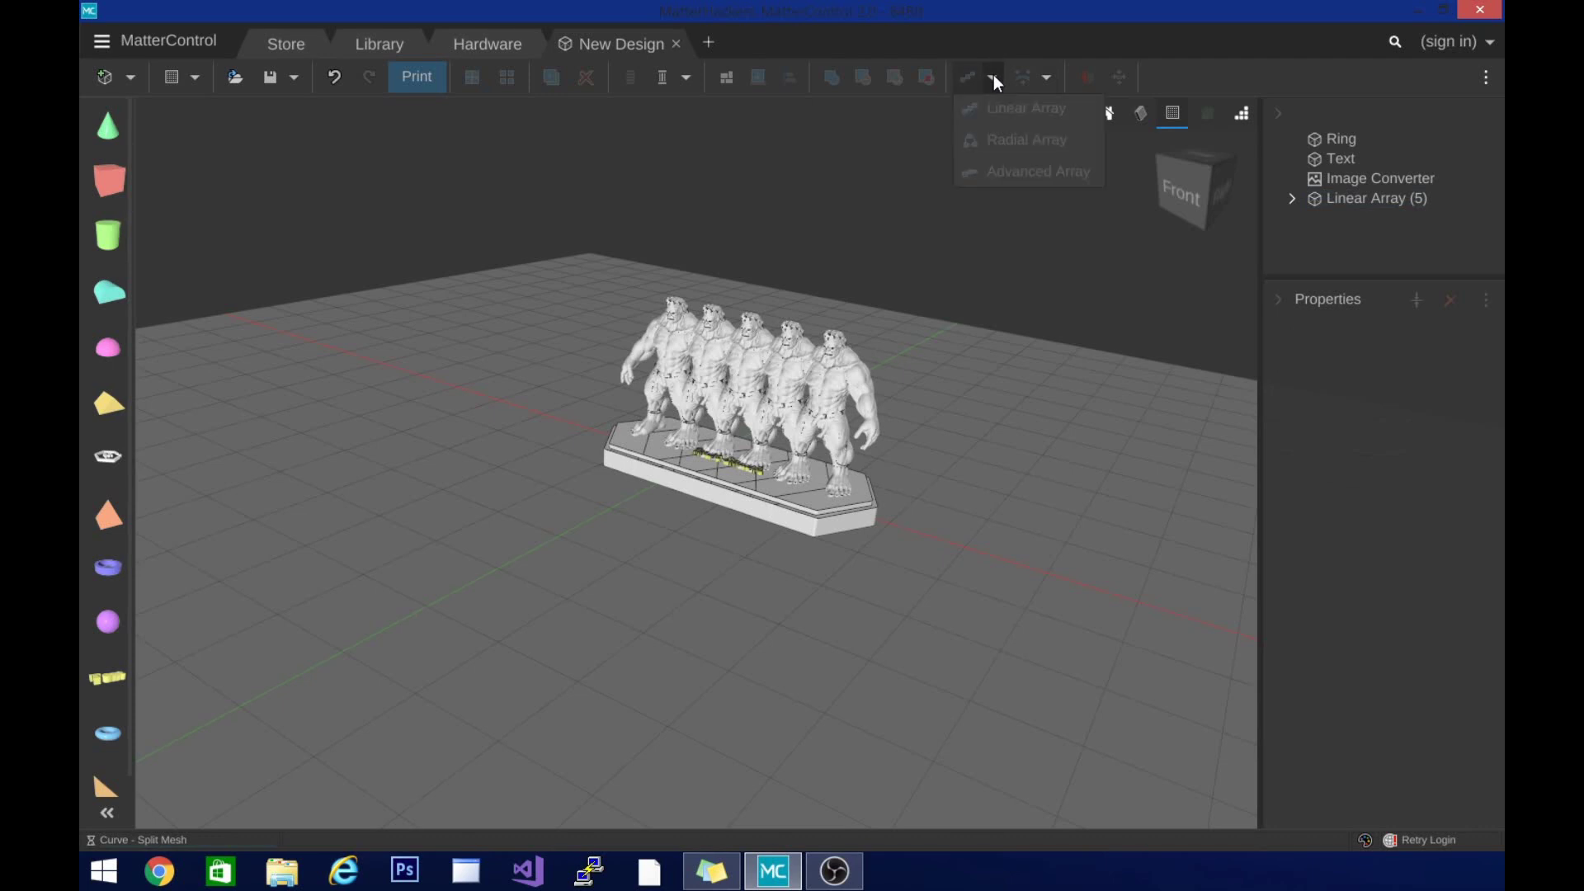
click(1047, 77)
click(1046, 77)
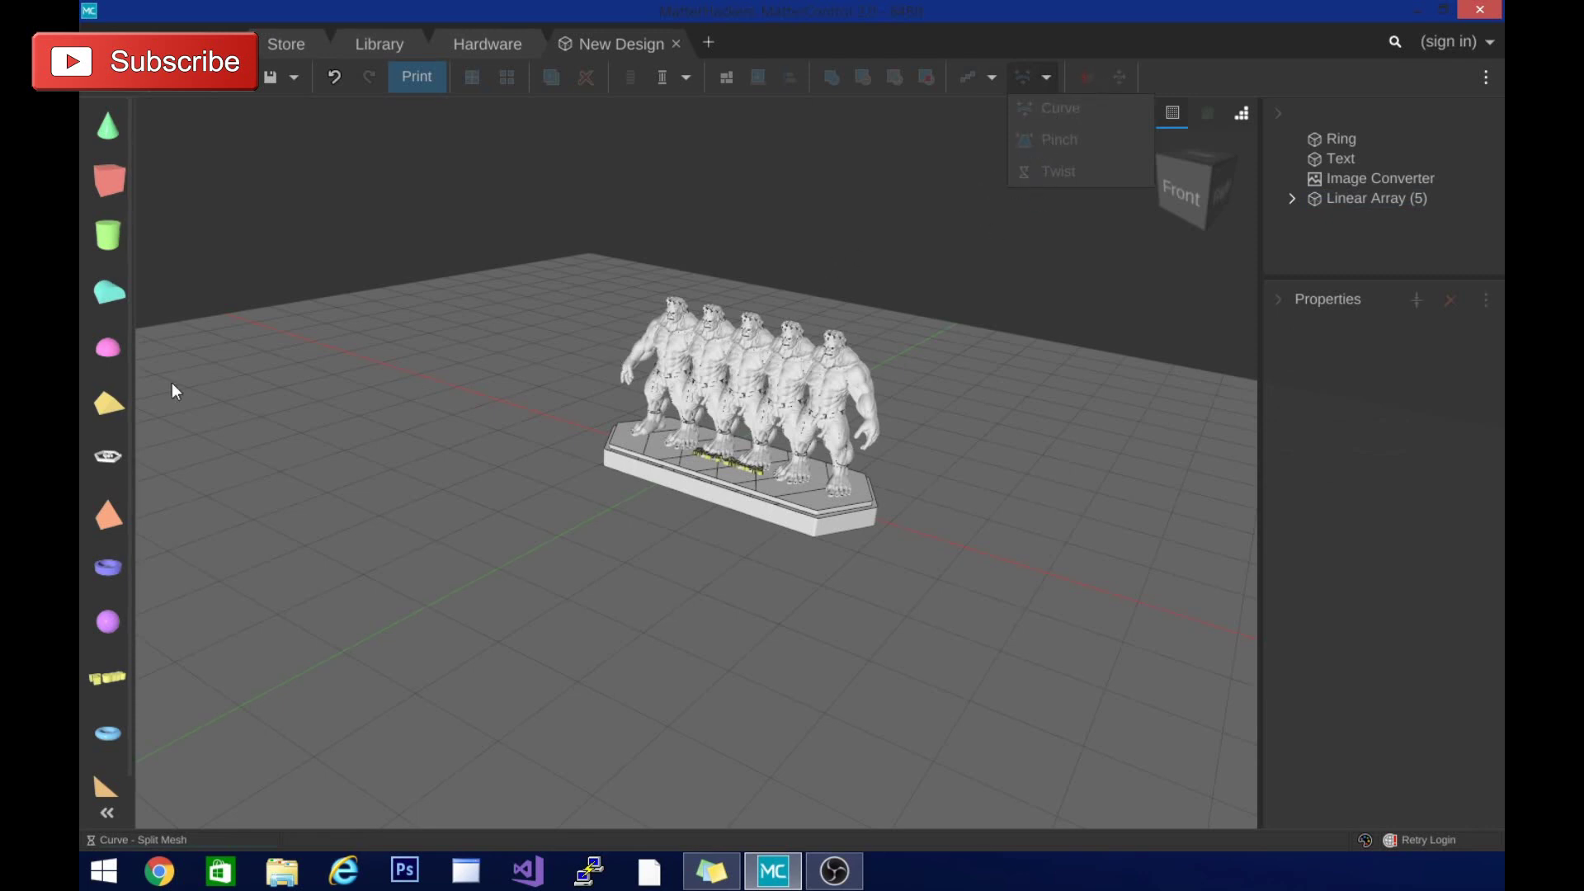
click(1034, 254)
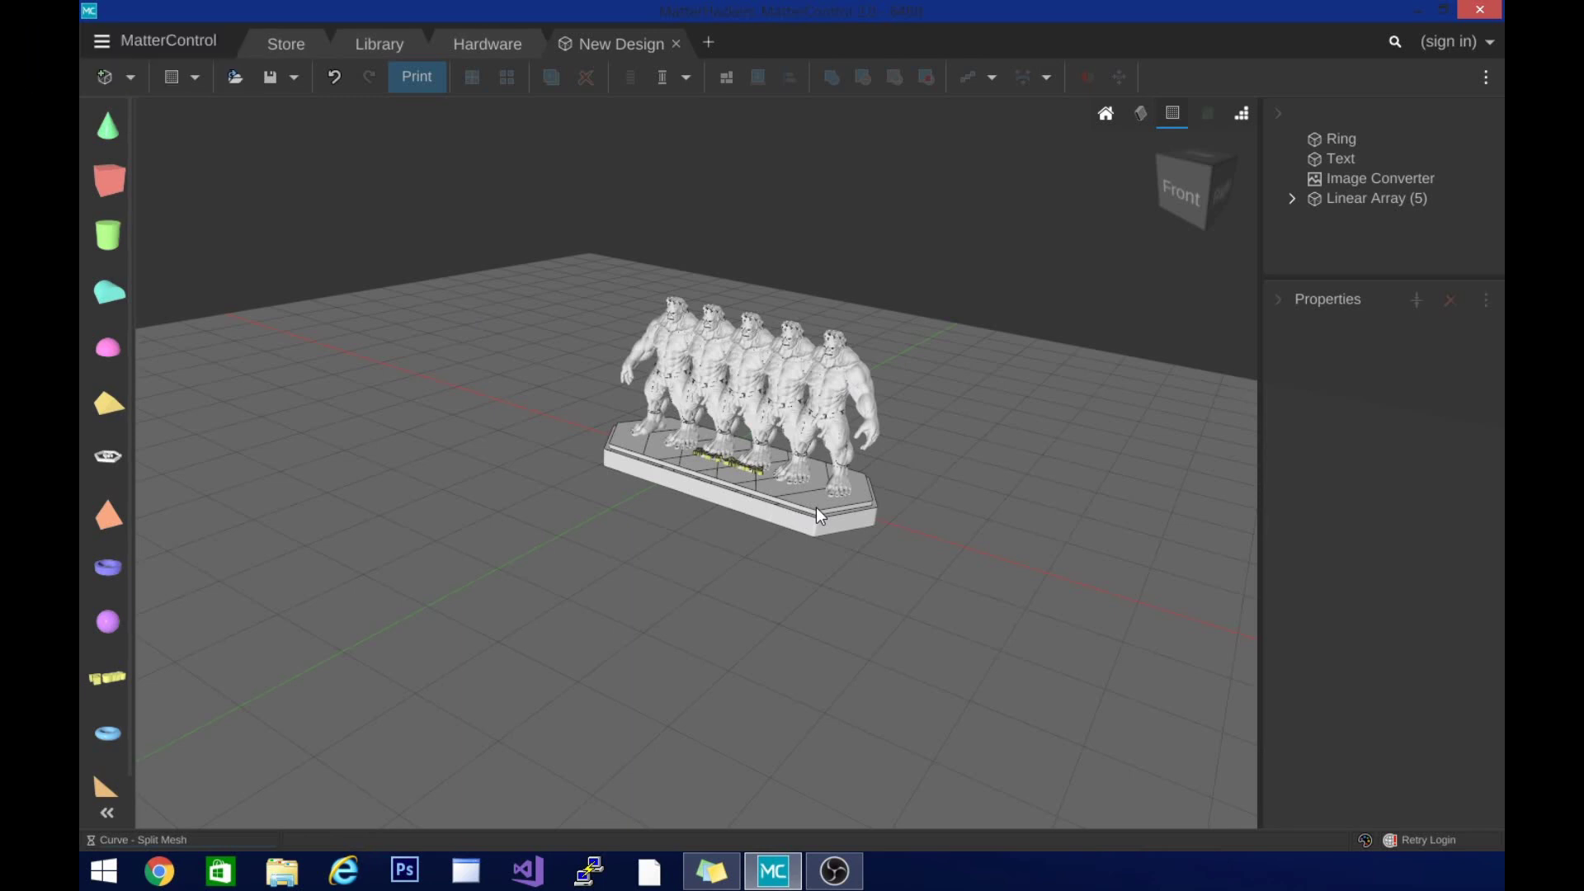
- Clear all objects from the design and place a 20 × 20 × 20 cube on the empty bed
key(ctrl+z)
key(ctrl+a)
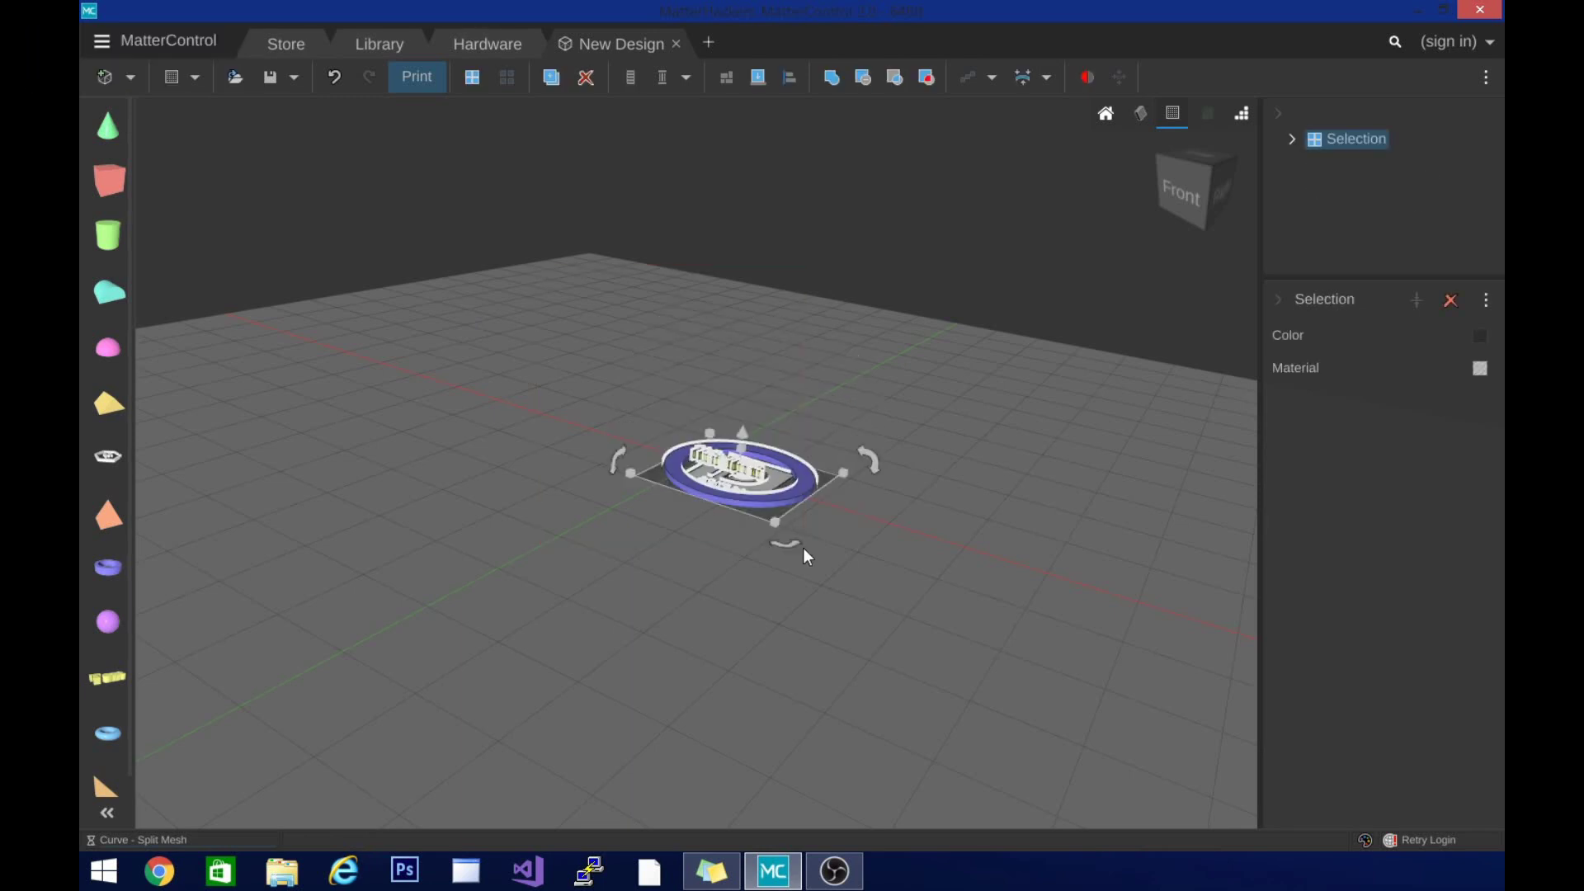
scroll(758, 519, up, 8)
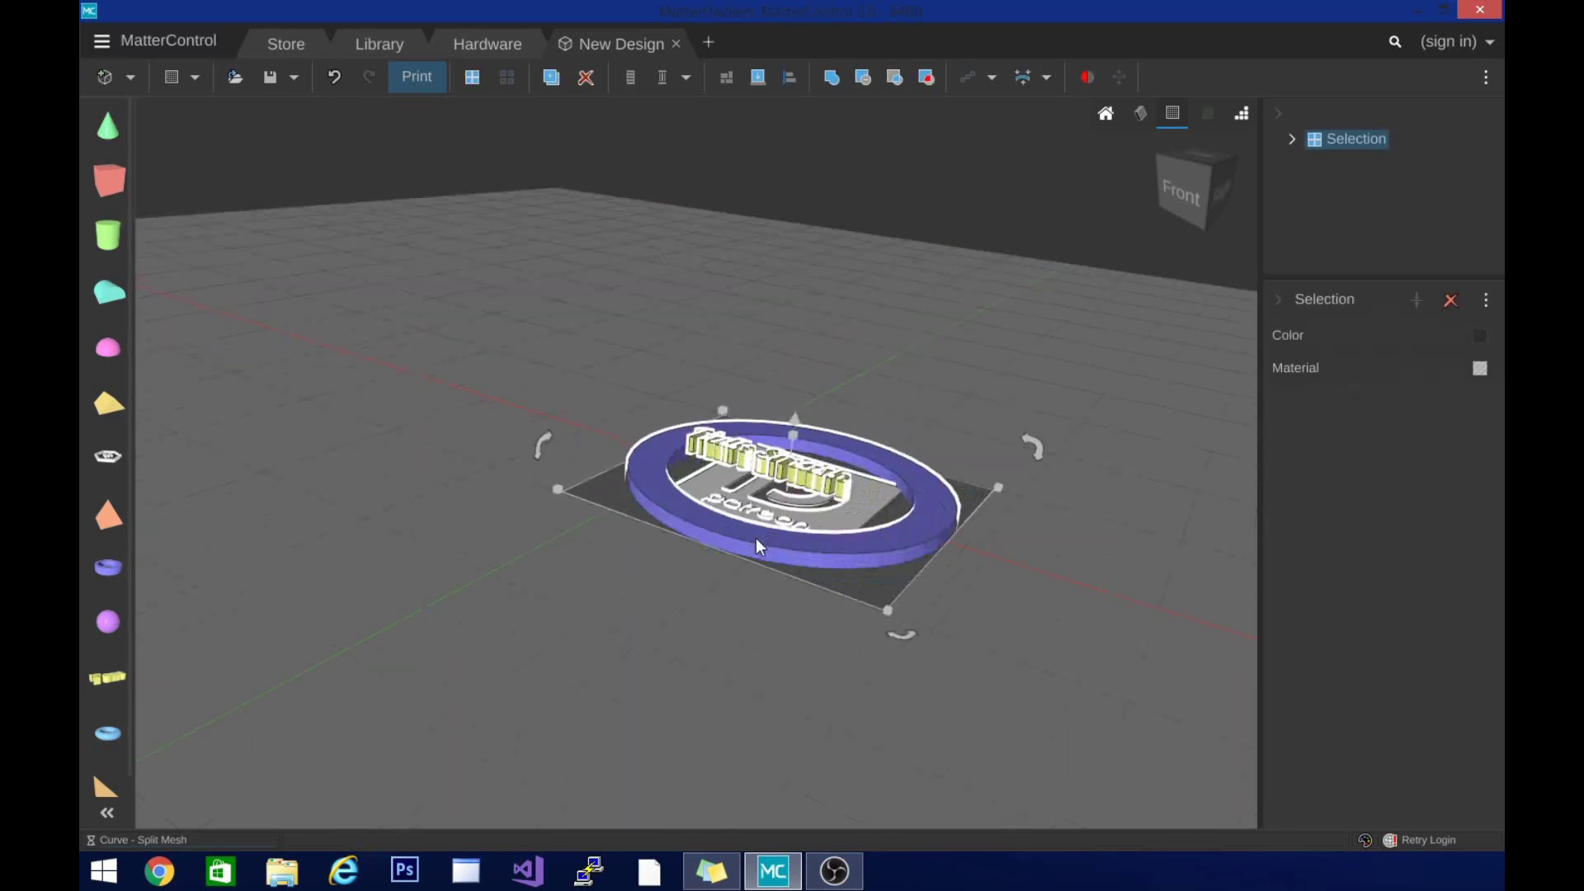
key(Delete)
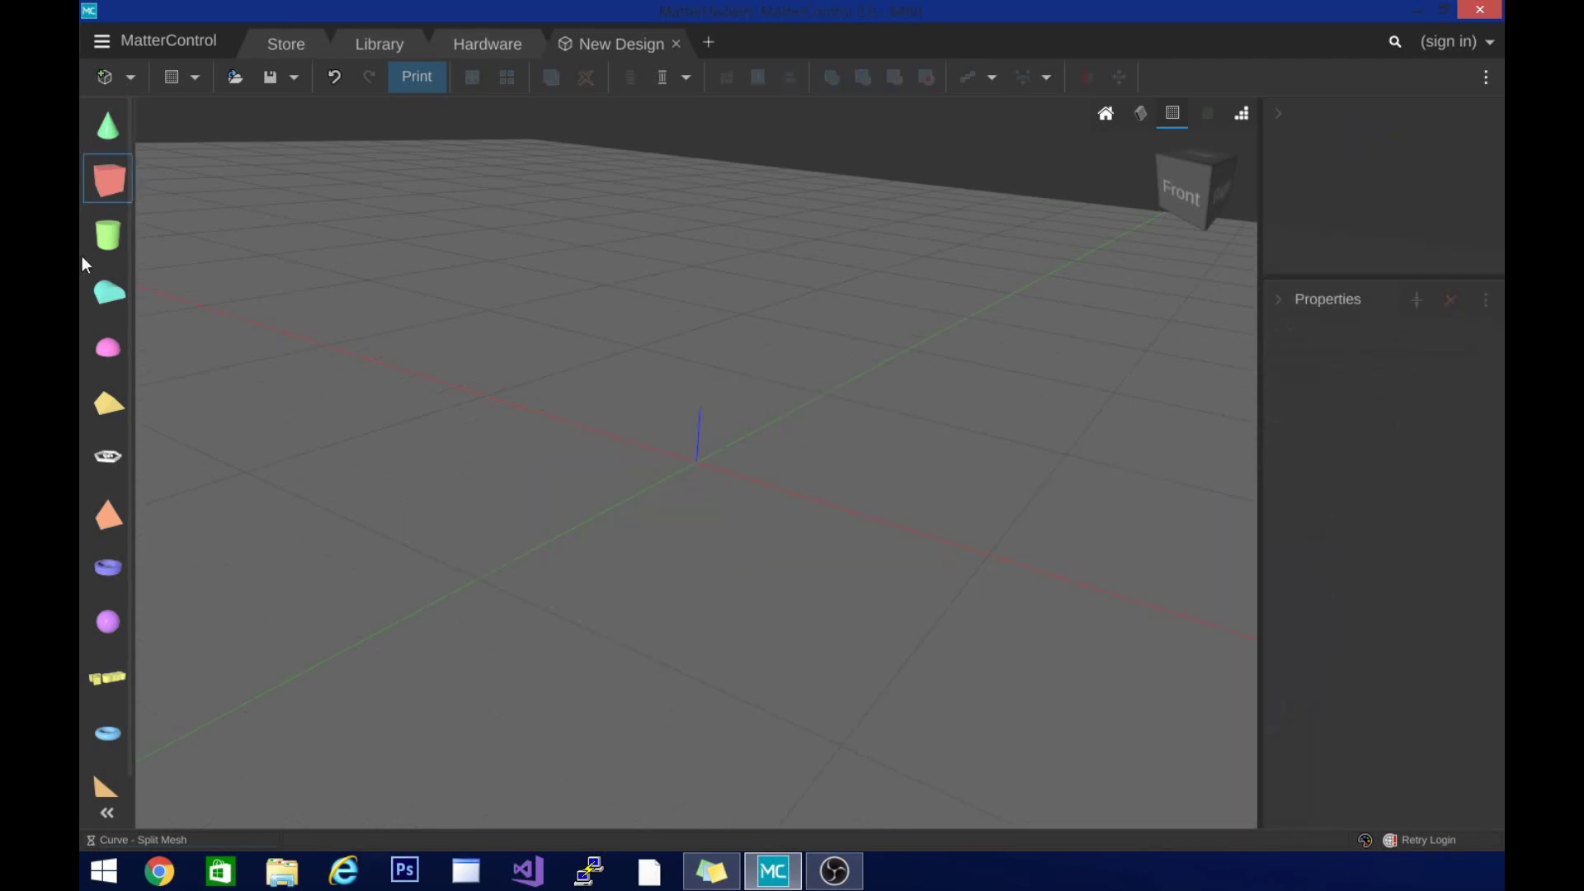
drag(113, 178, 567, 387)
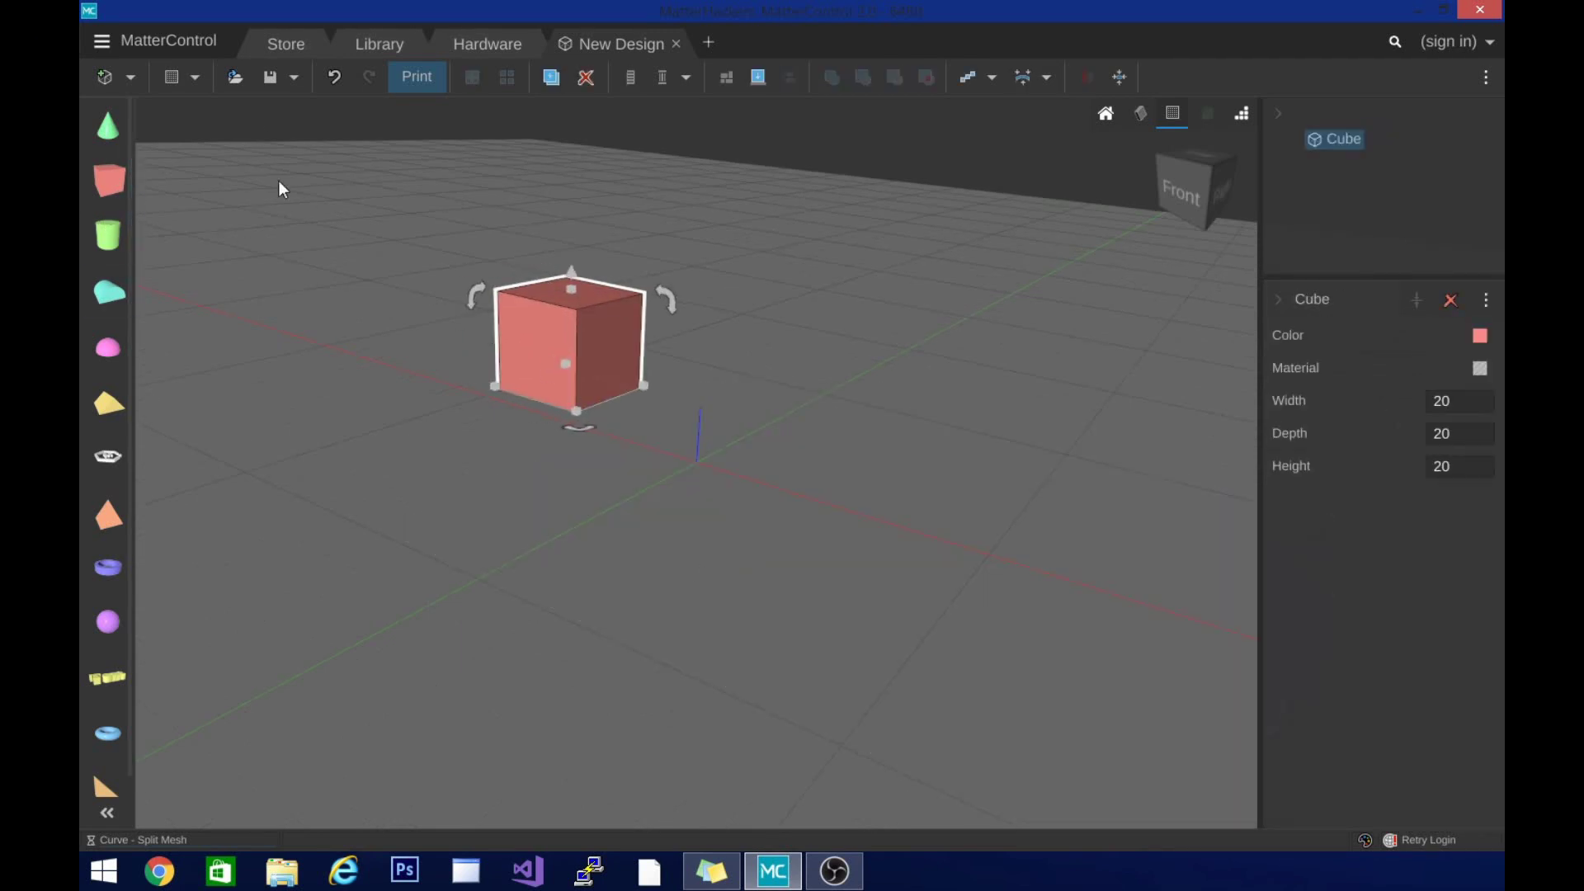
- Browse the content library's folders and primitives, try opening Design Apps, and dismiss its sign-in dialog
click(132, 78)
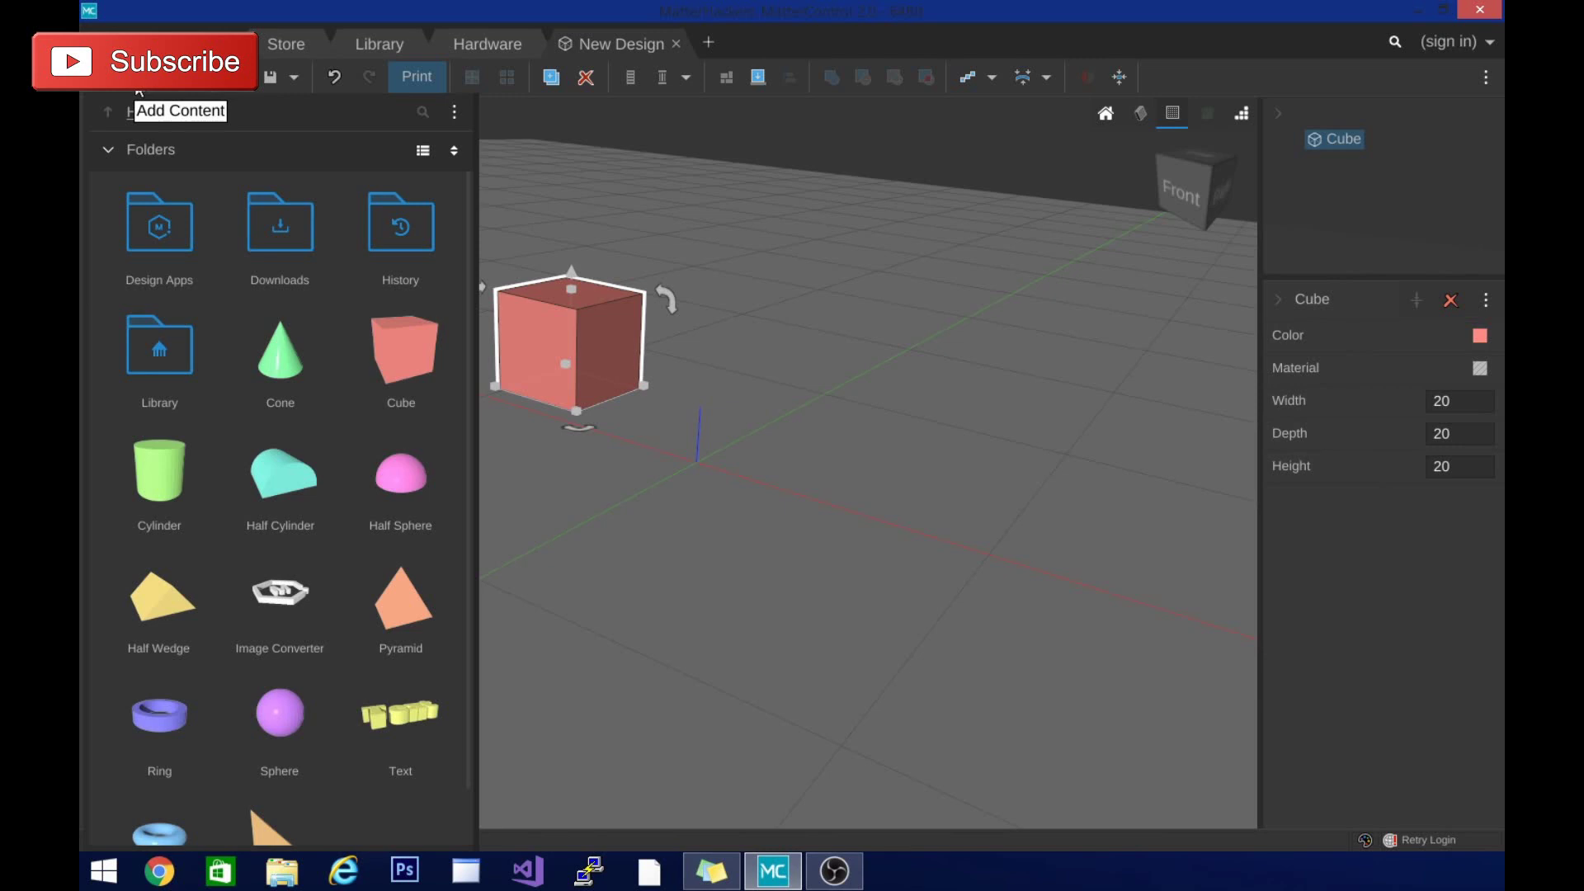
double_click(186, 206)
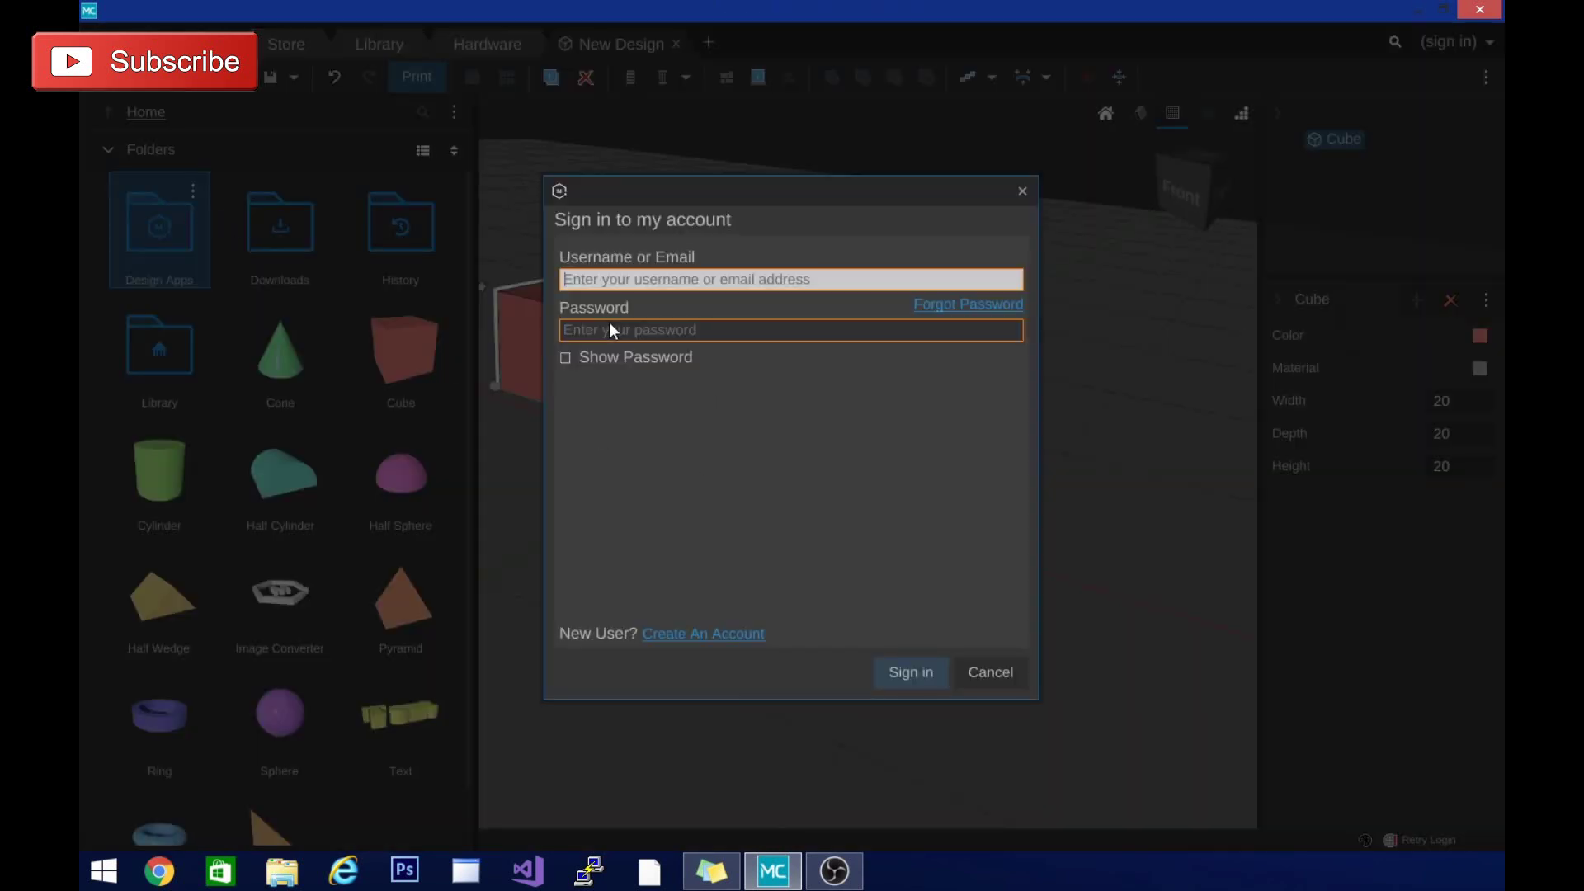
click(1023, 192)
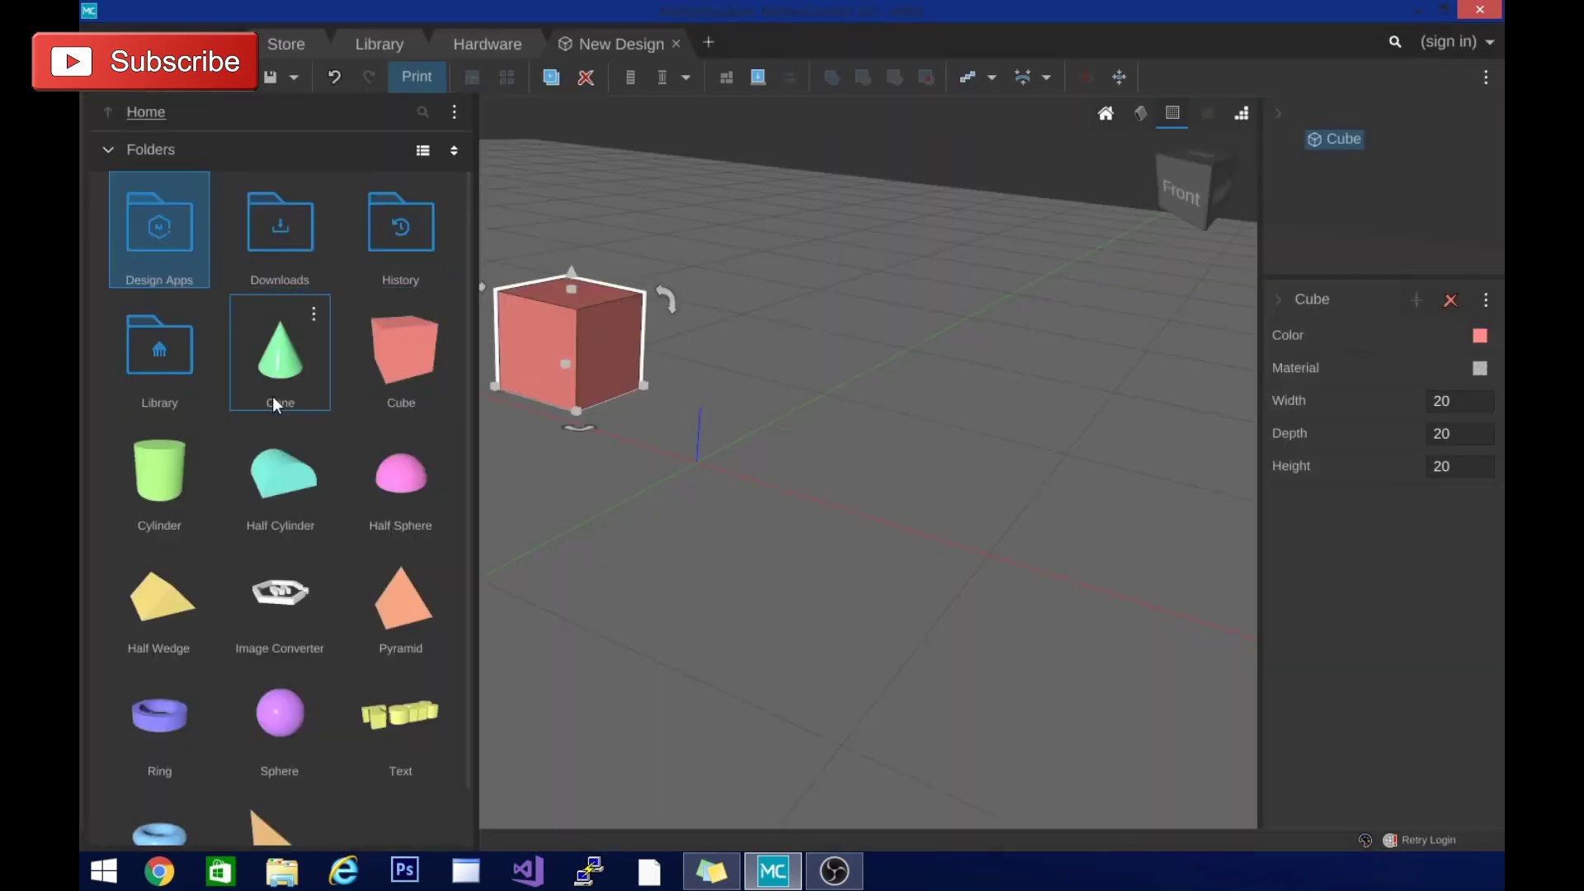
scroll(273, 397, down, 1)
scroll(300, 637, up, 1)
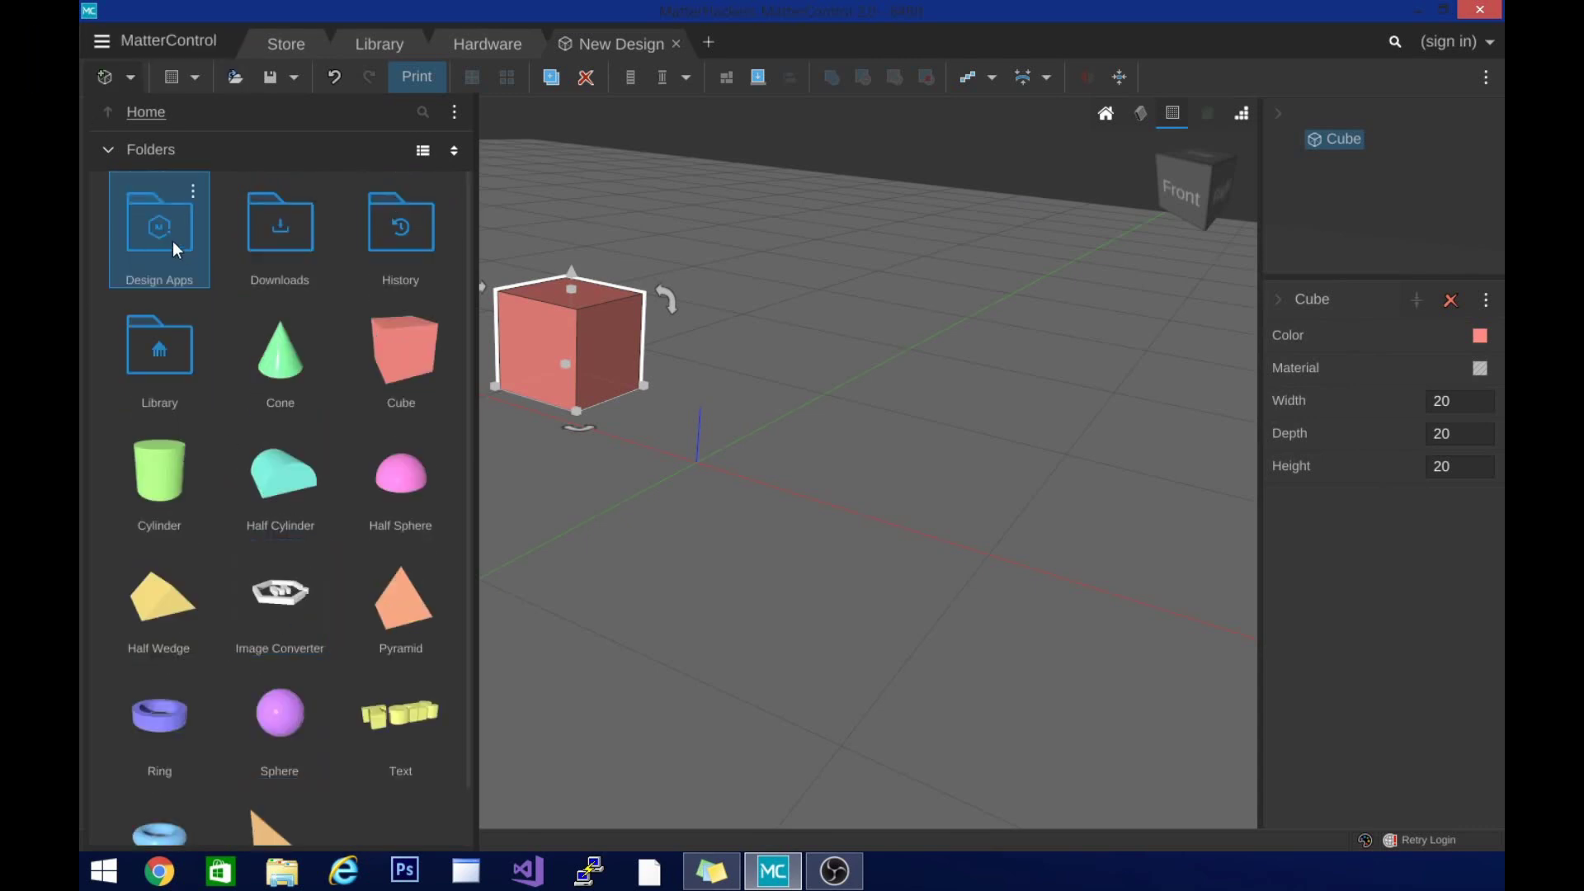
scroll(439, 450, down, 1)
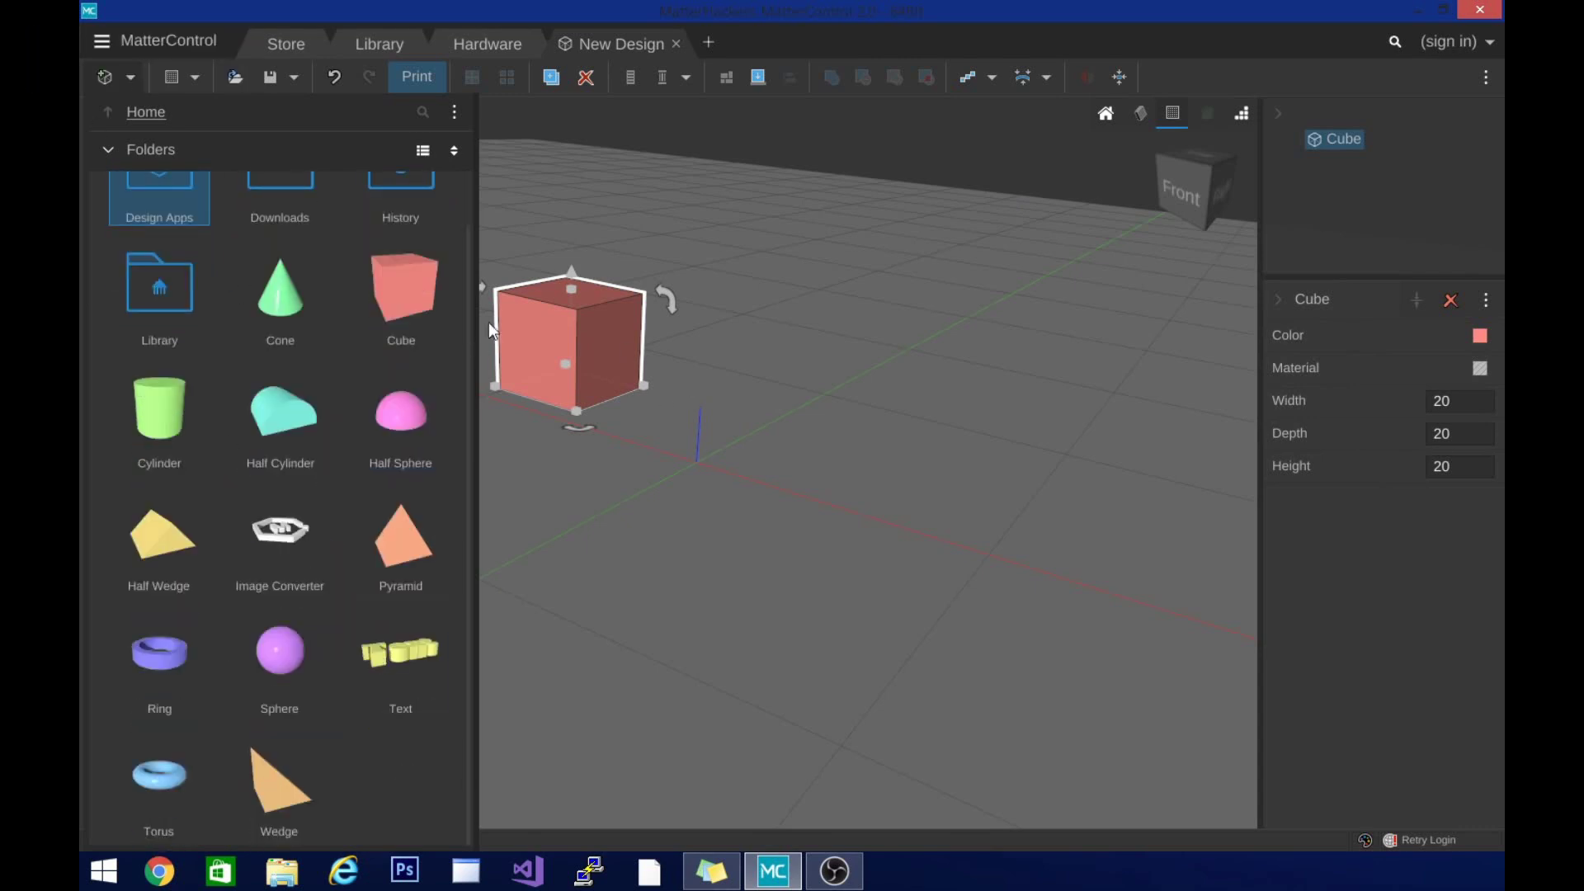
- Move the cube close to the bed's centre and add a ring that overlaps its front lower edge
drag(560, 335, 711, 523)
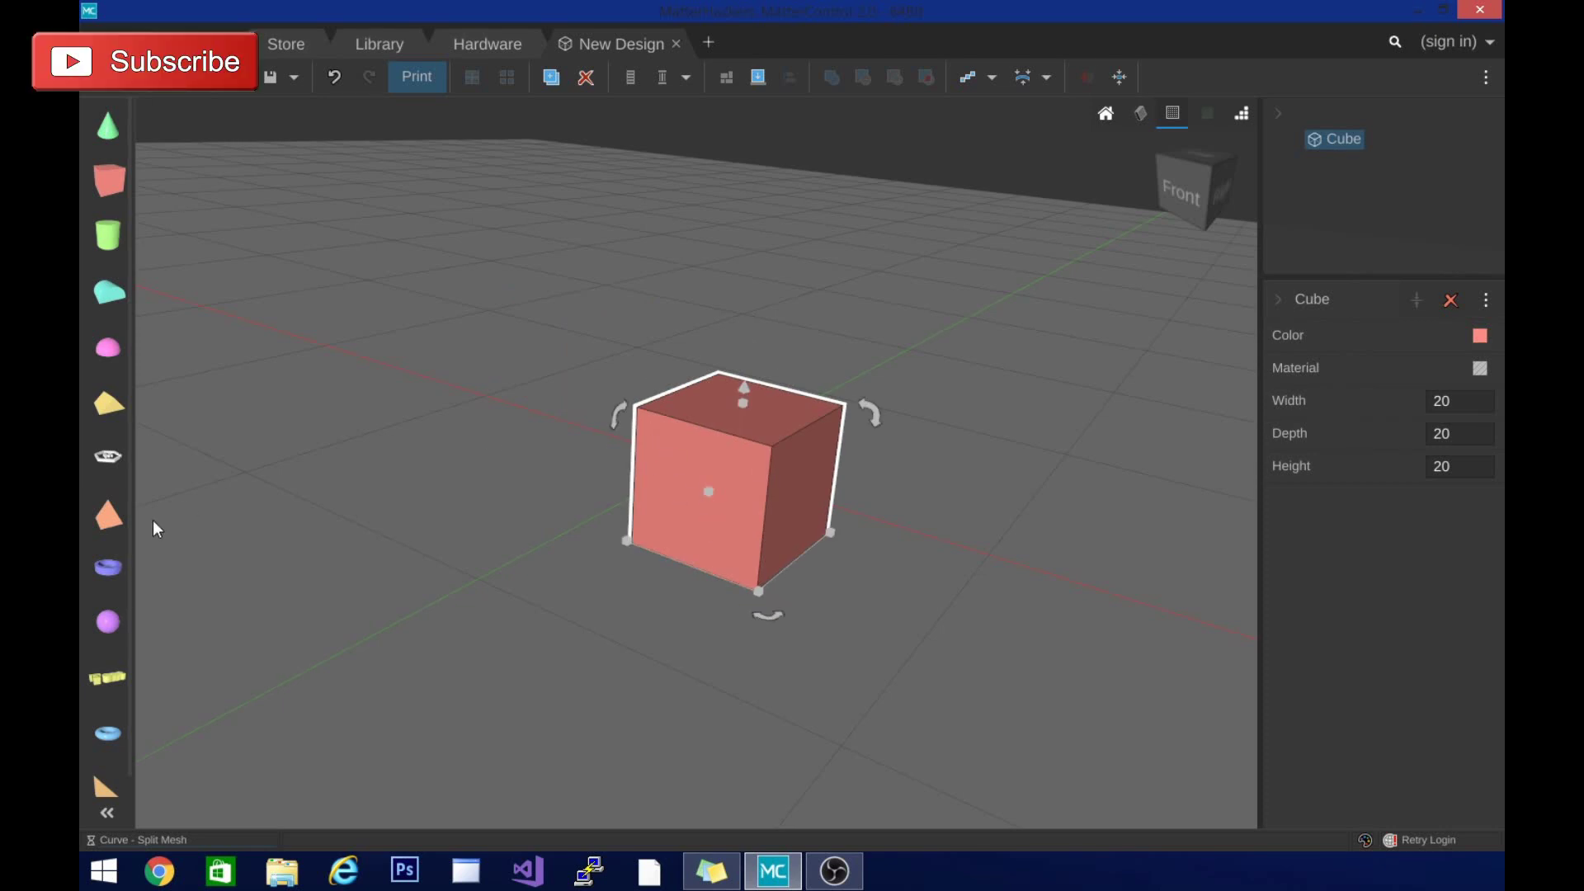
drag(106, 570, 690, 568)
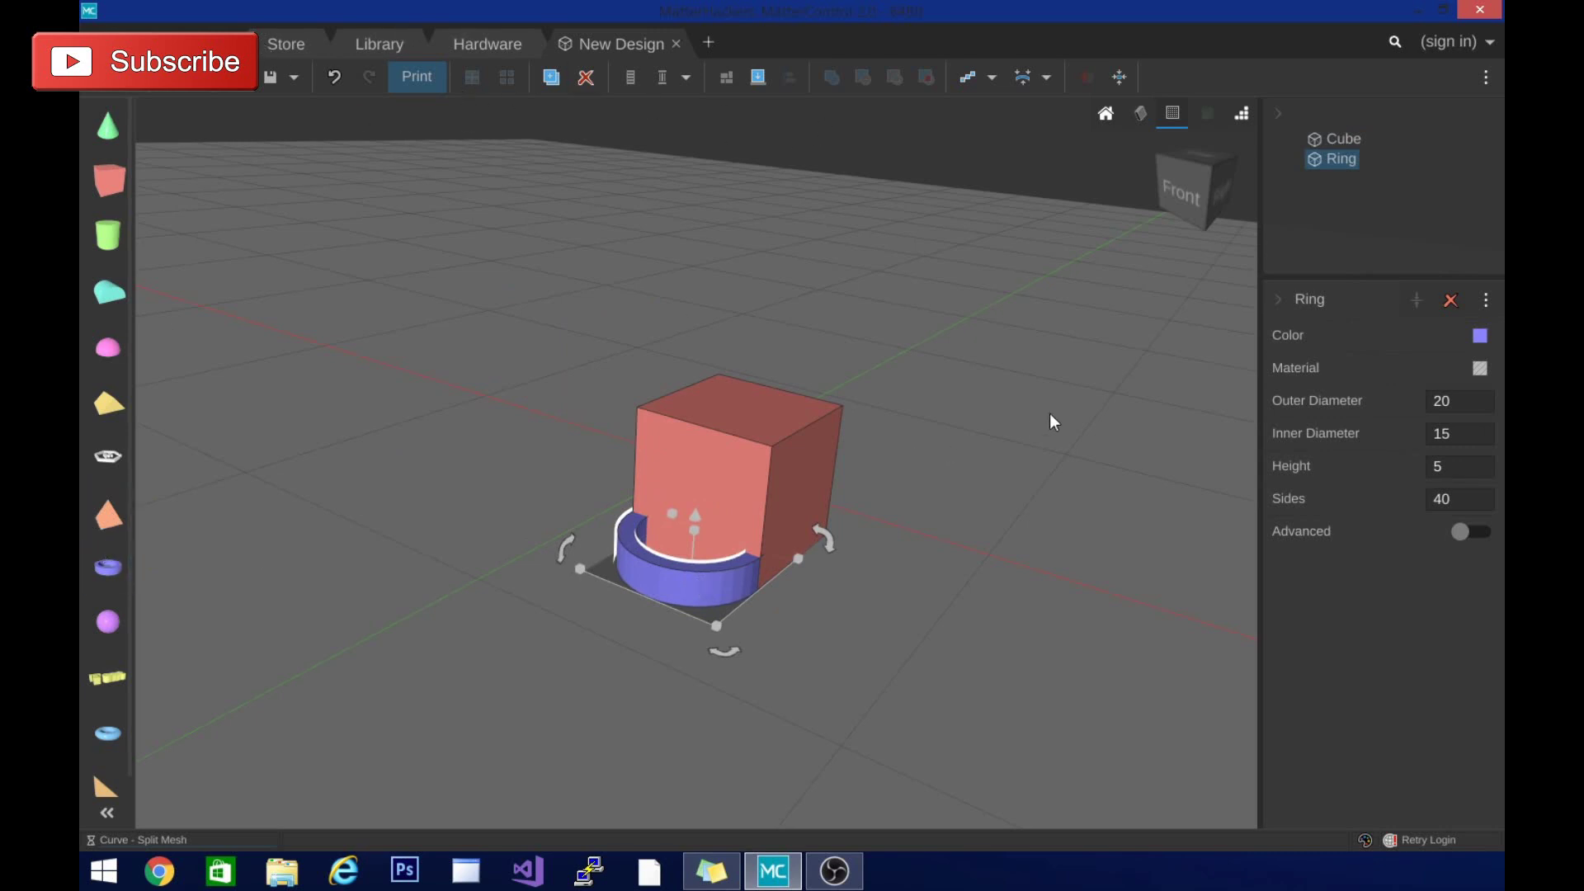
- Try the Overhang, Materials, Polygons and Outlines view styles on the cube and ring, finishing with Shaded
click(1141, 113)
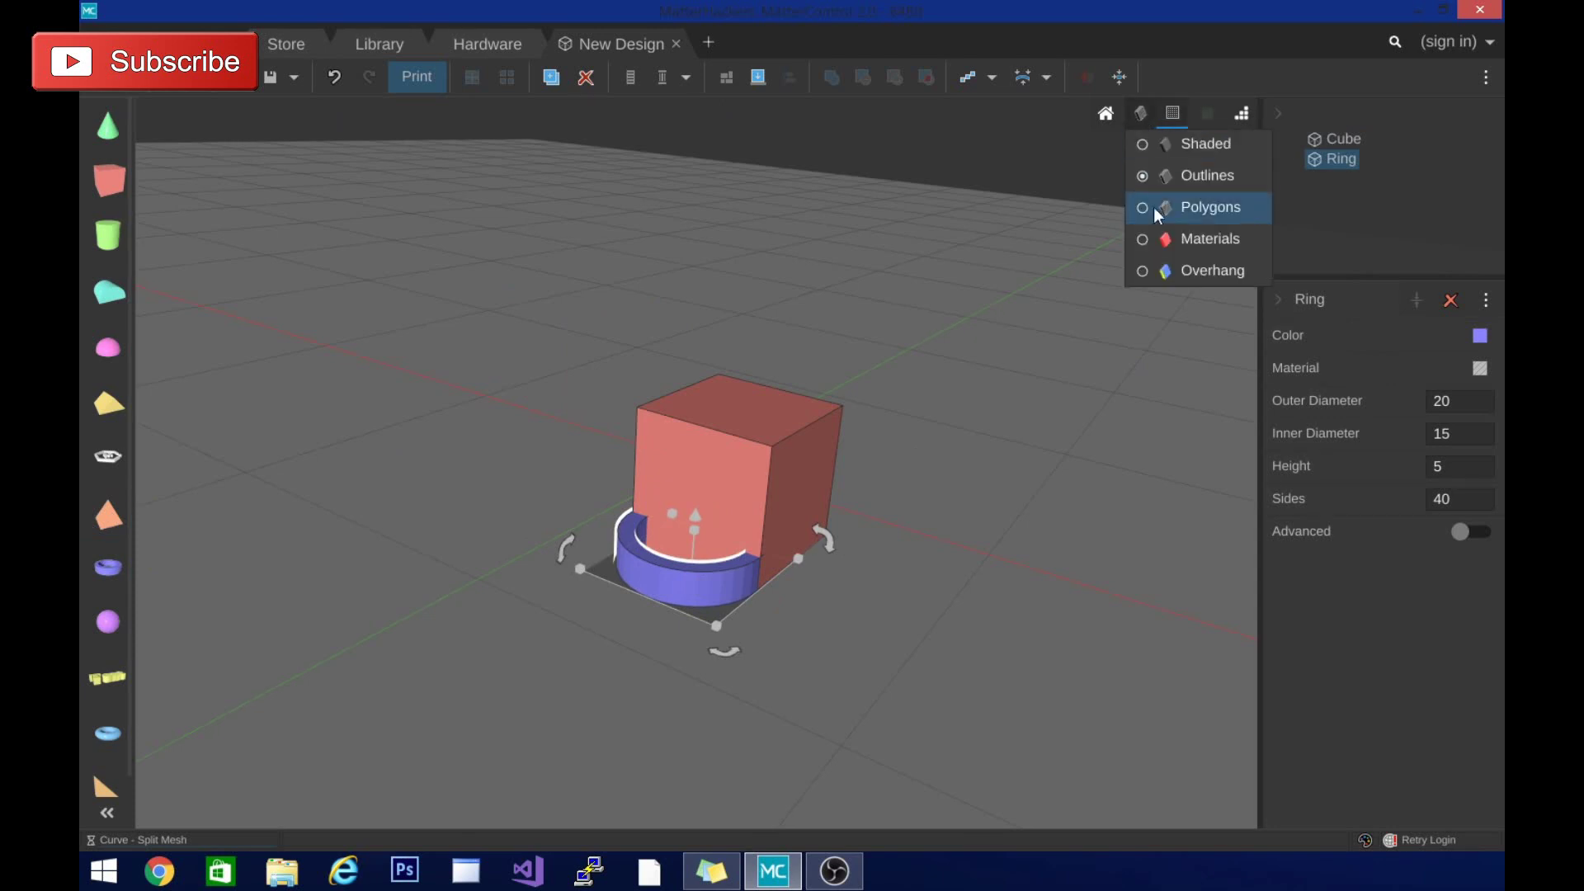
click(1146, 271)
click(1142, 240)
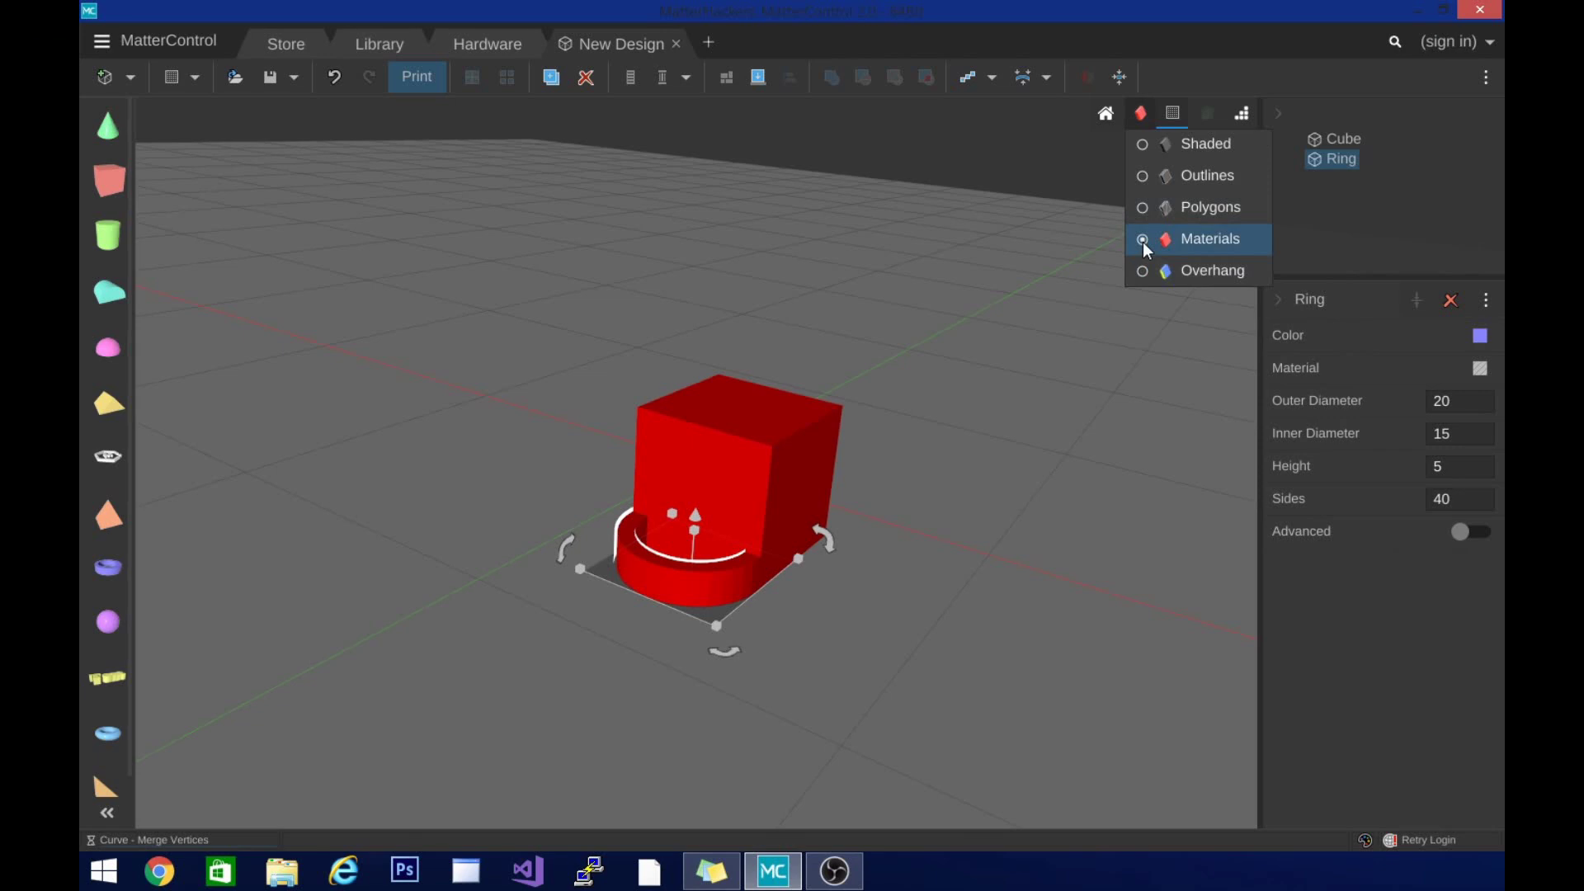
click(1143, 207)
click(1140, 176)
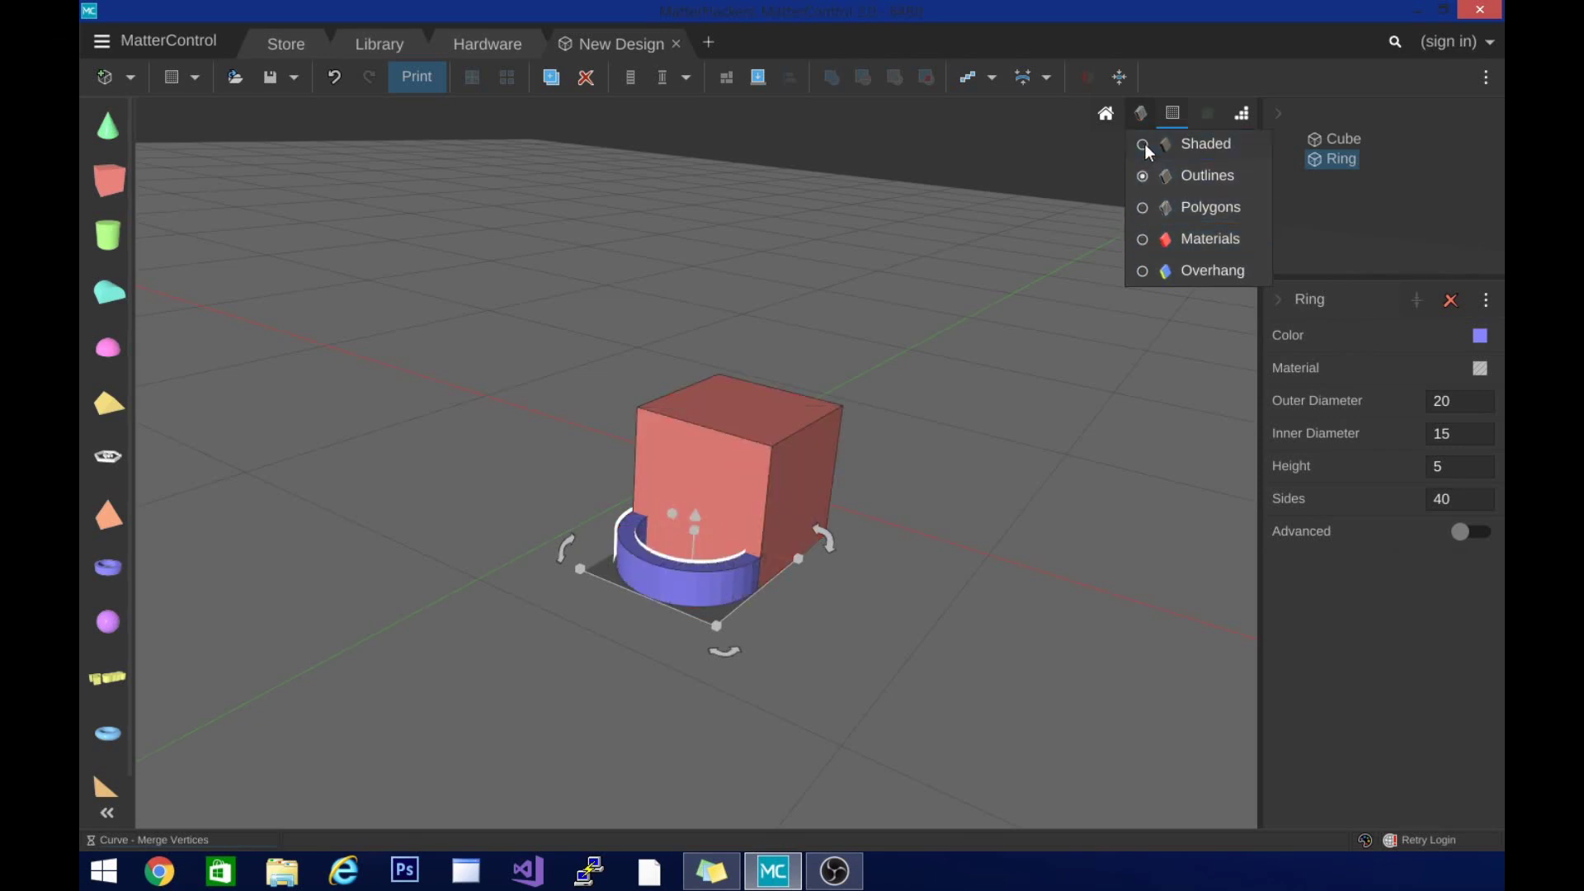
click(1145, 144)
click(948, 433)
- Delete the cube from the design and select the remaining ring
click(706, 458)
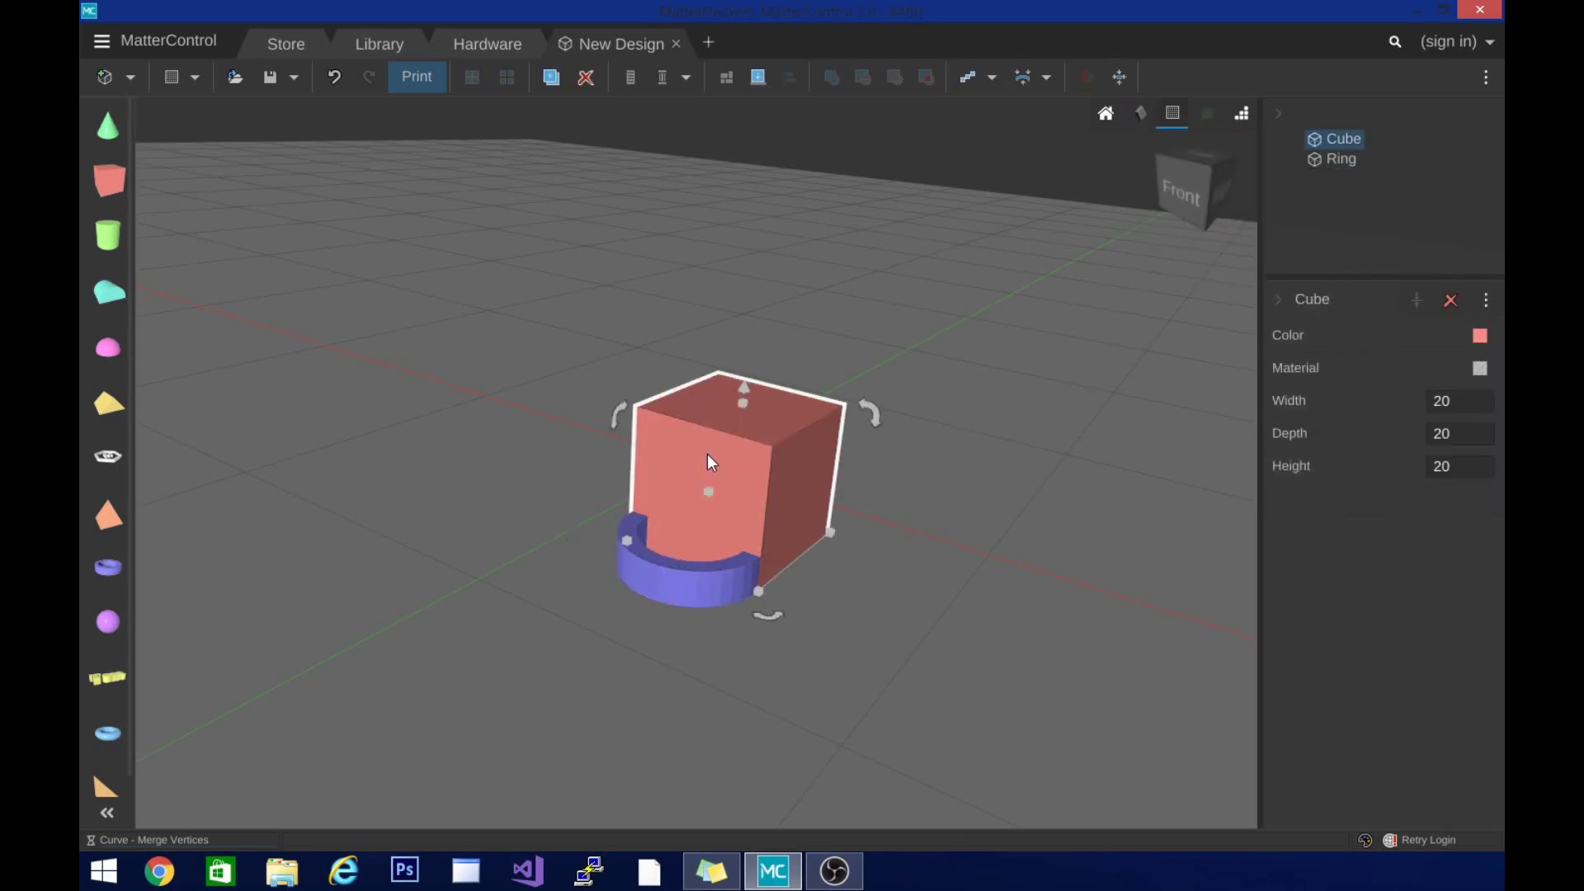
key(Delete)
click(730, 588)
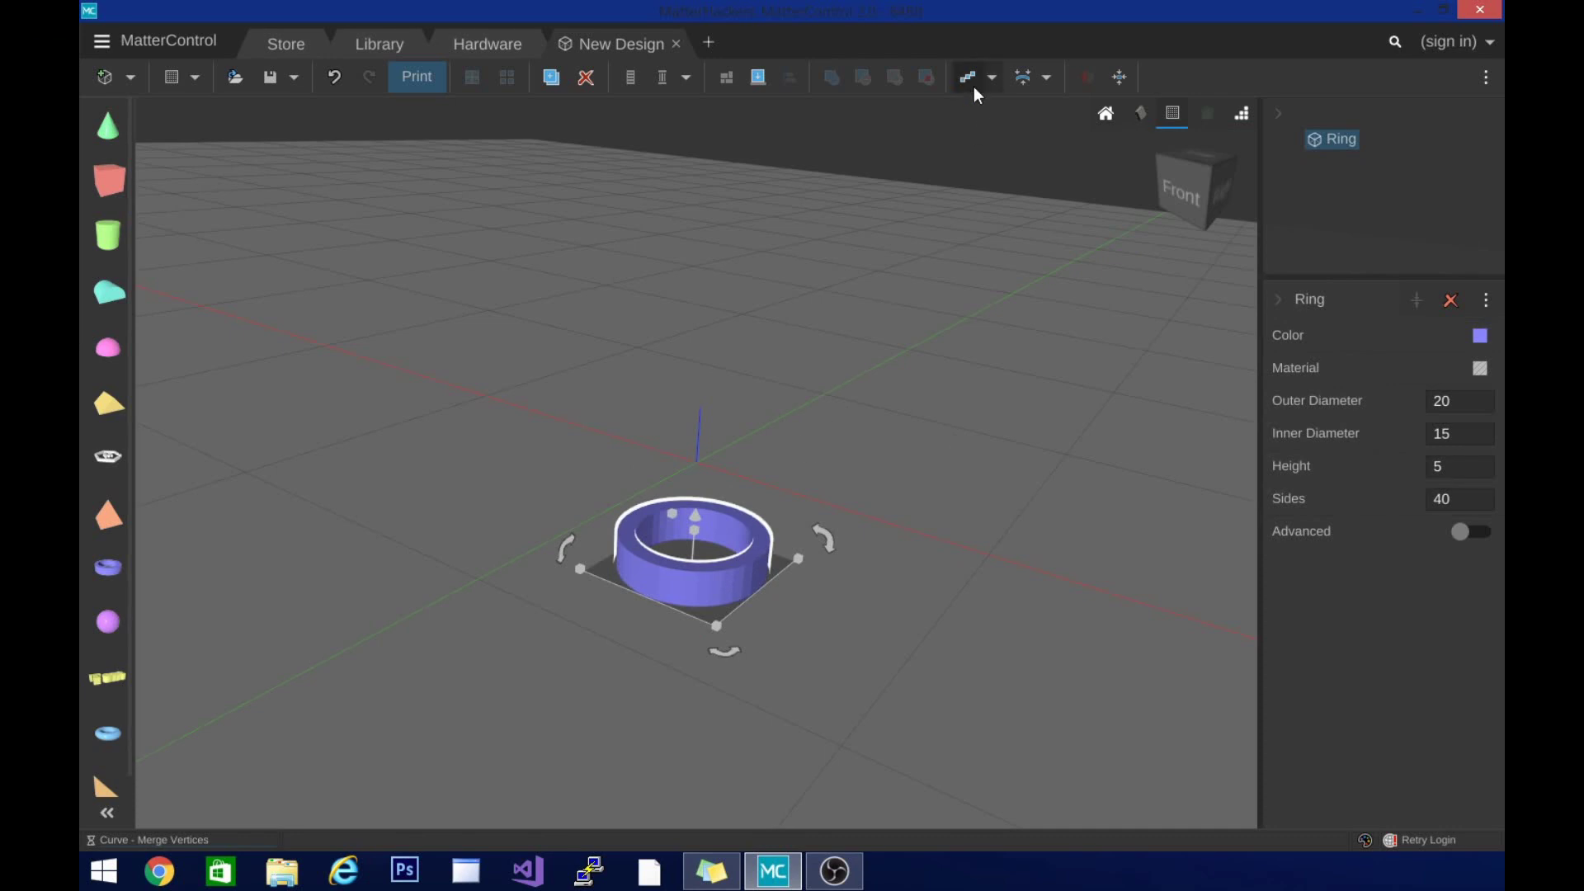
- Start a print of the ring by creating a new Creality Ender 3 printer, skipping the connection setup
click(415, 77)
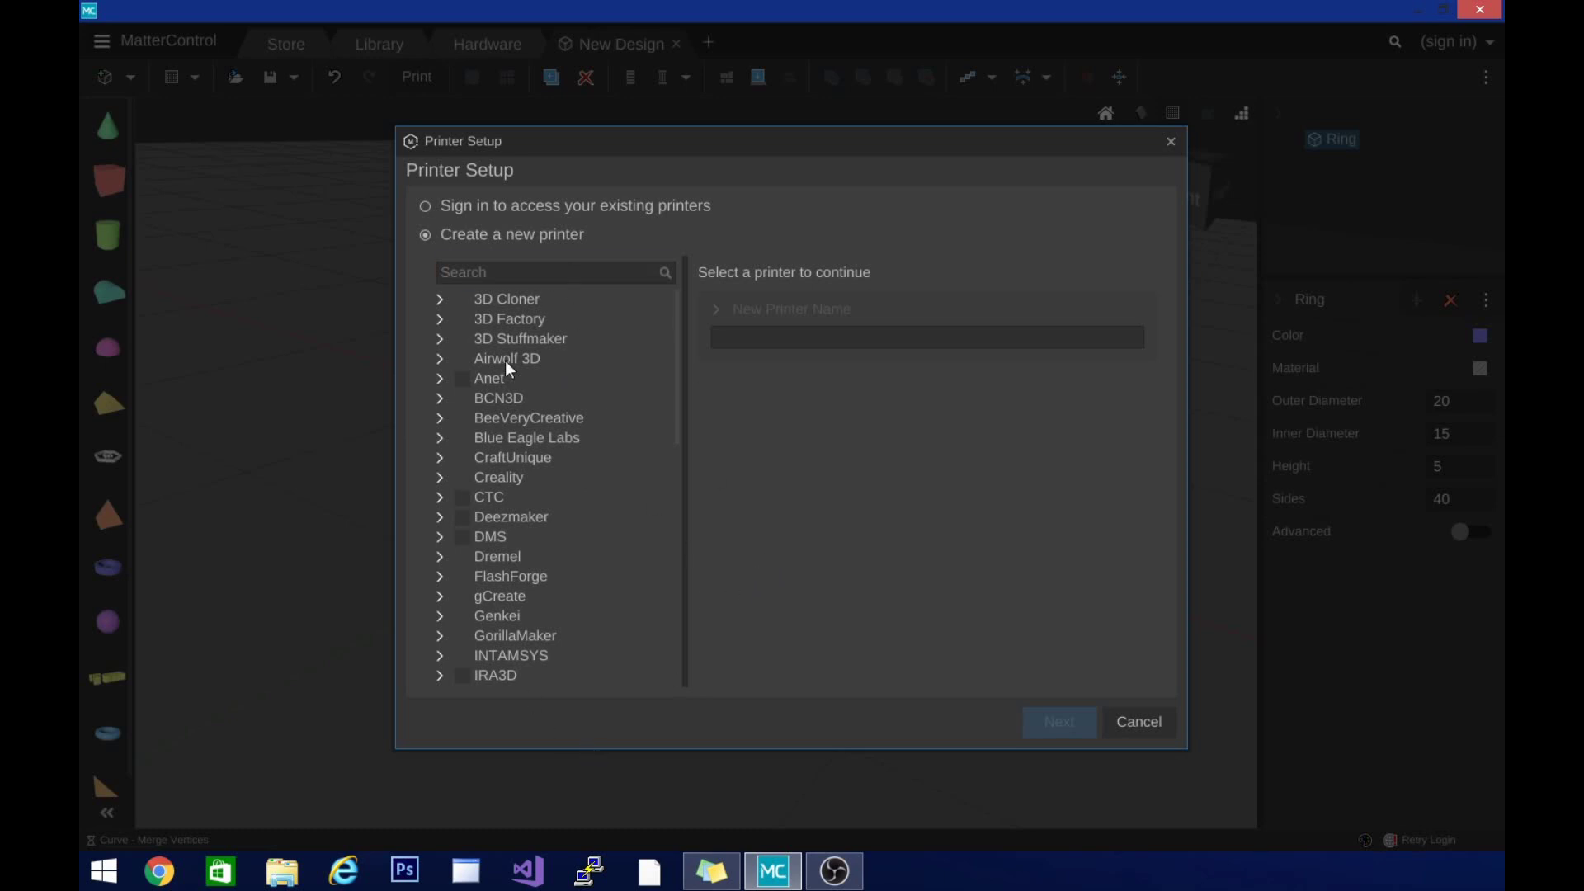
click(439, 483)
click(526, 580)
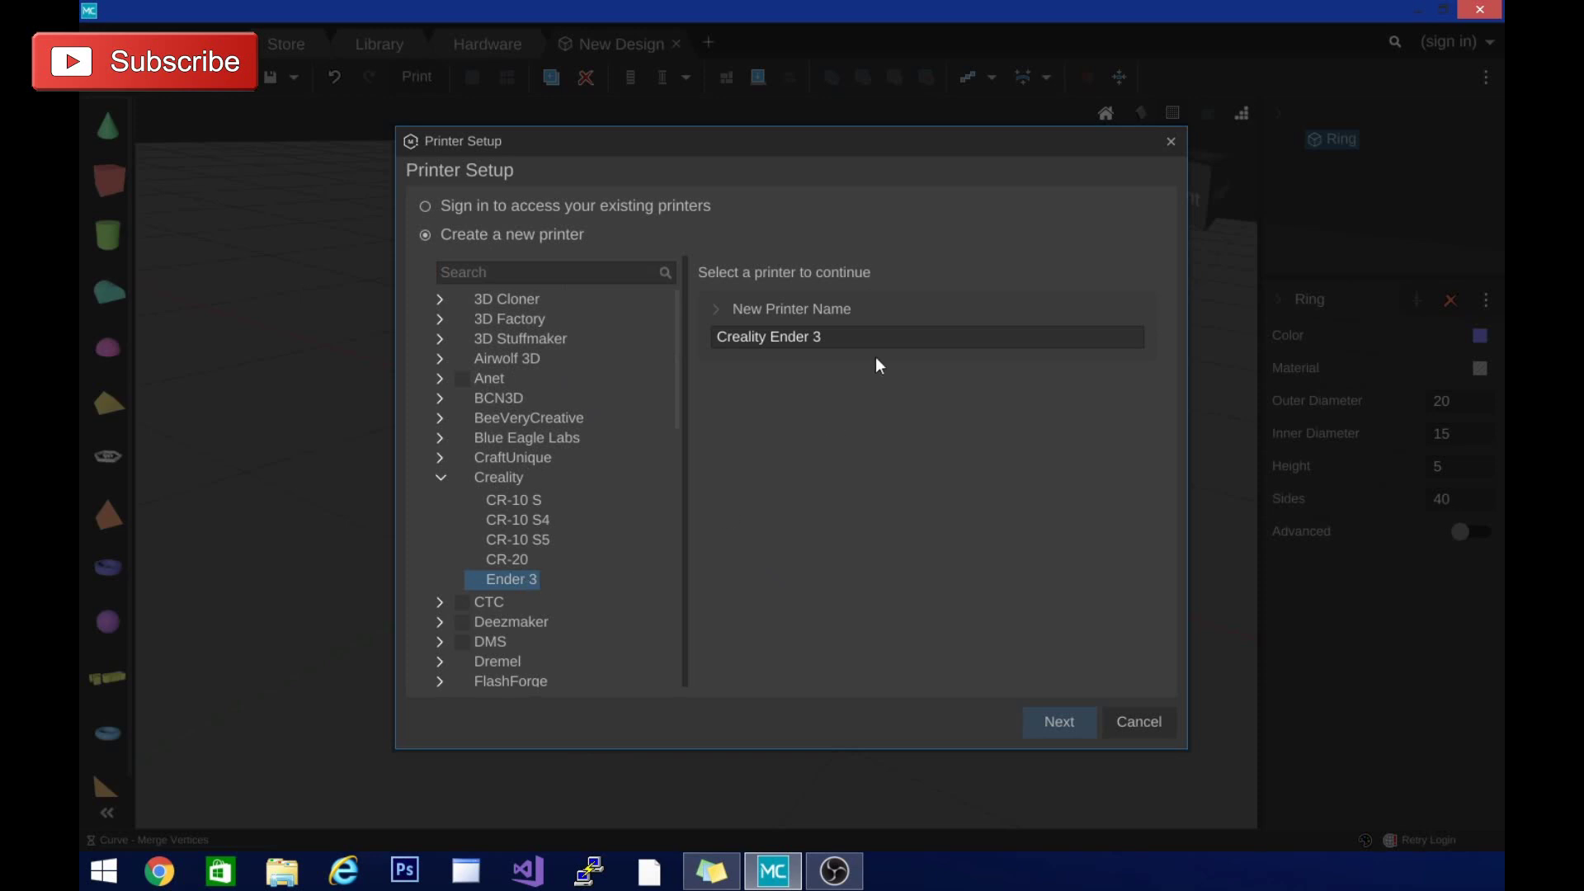
click(1062, 720)
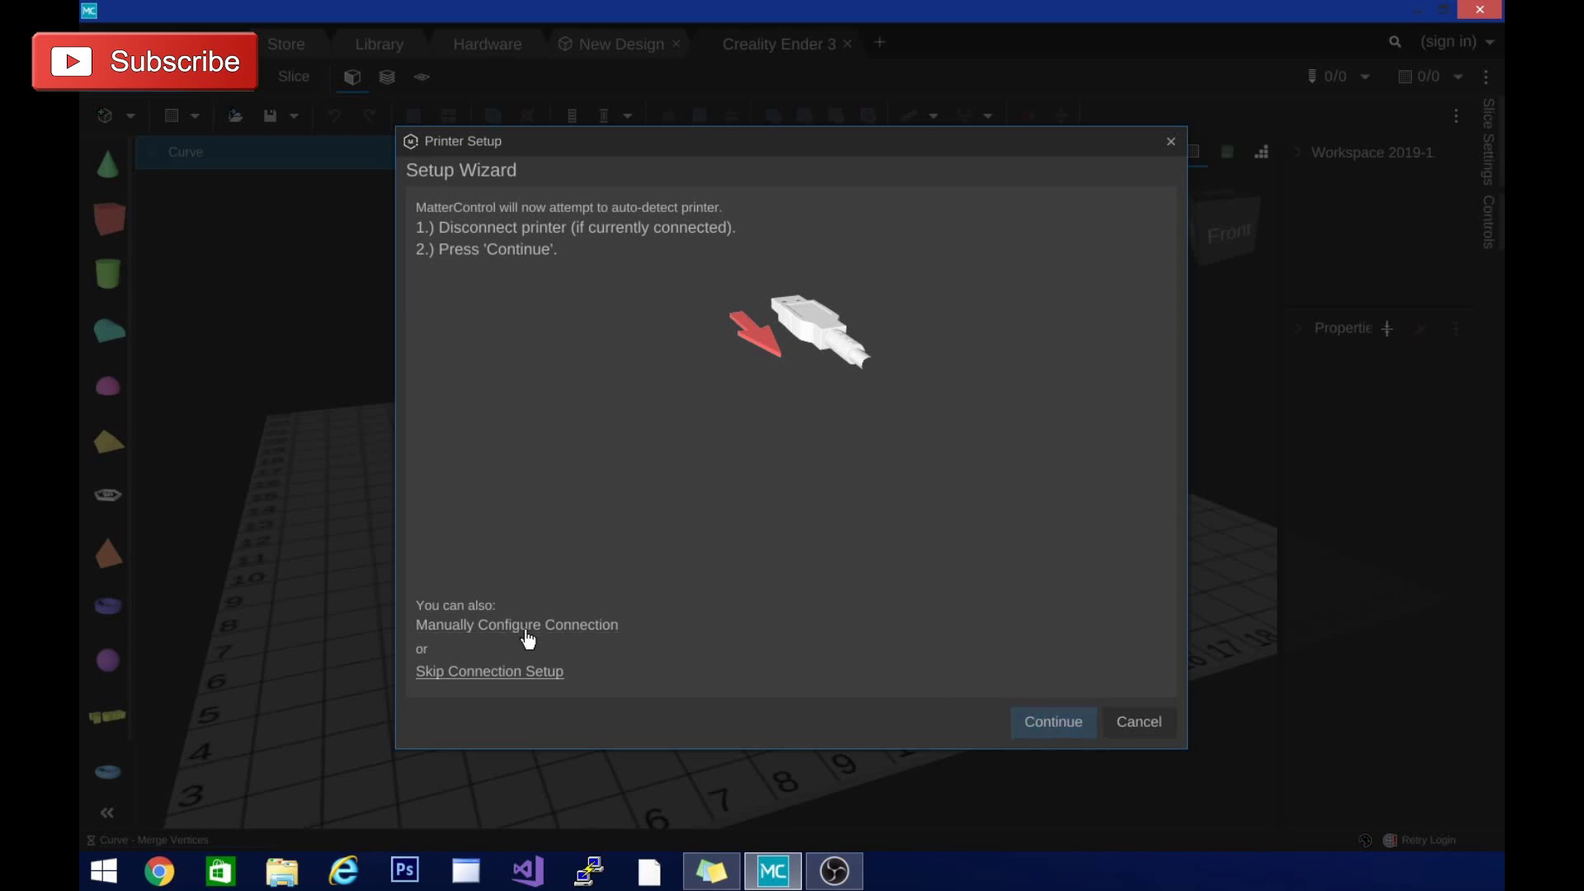
click(501, 670)
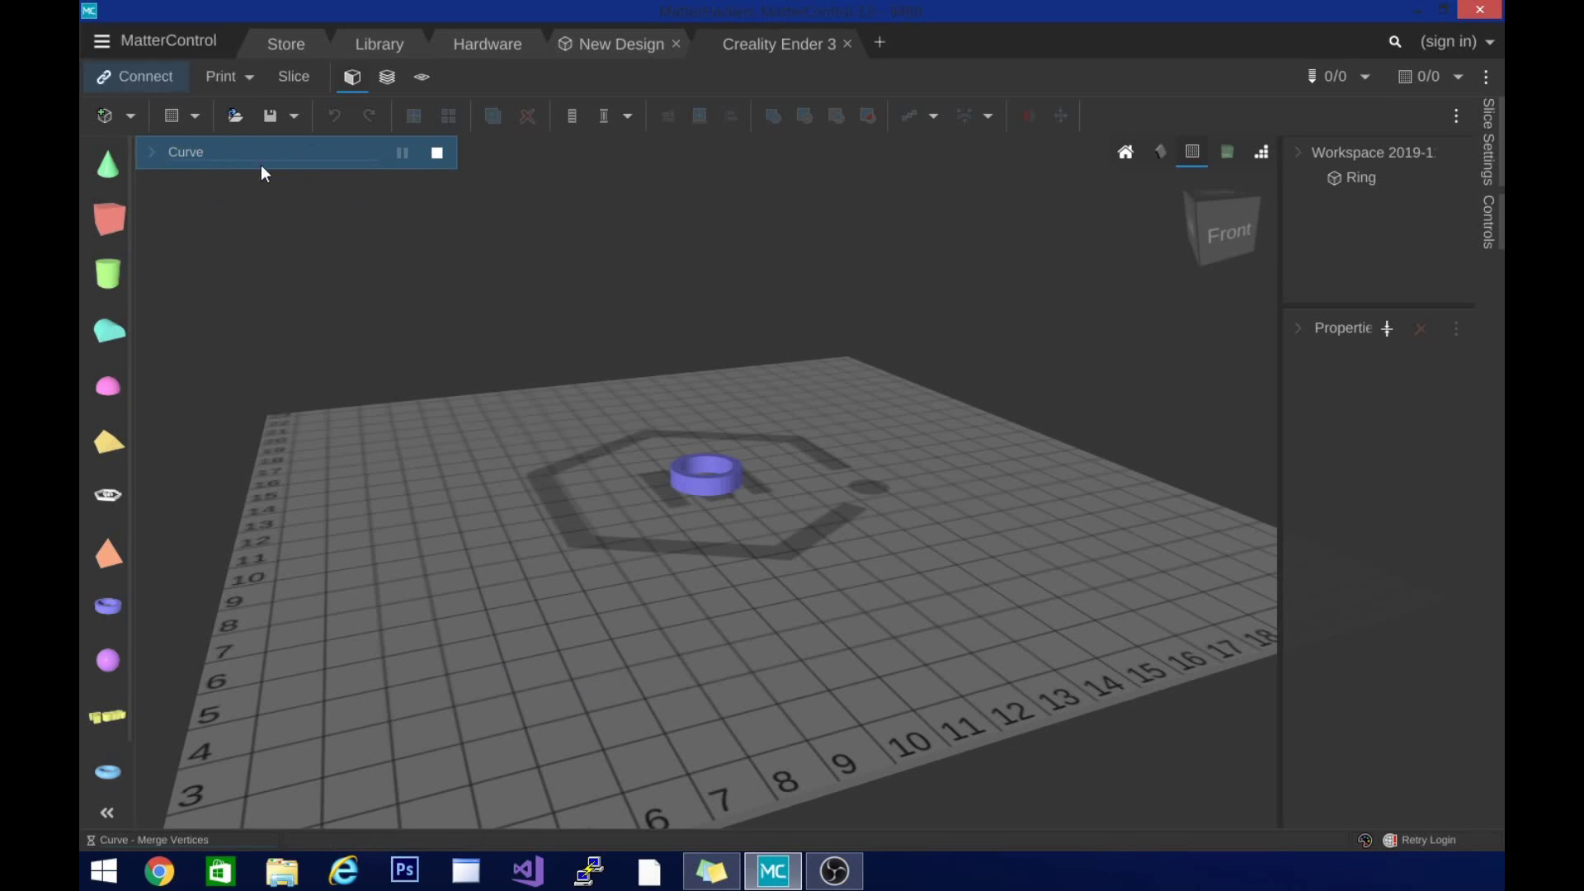
- Look through the model and layer views, slice the ring, and show its 3D layers up to layer 3
mouse_move(1193, 241)
mouse_down()
mouse_move(1234, 234)
mouse_move(1191, 230)
mouse_up()
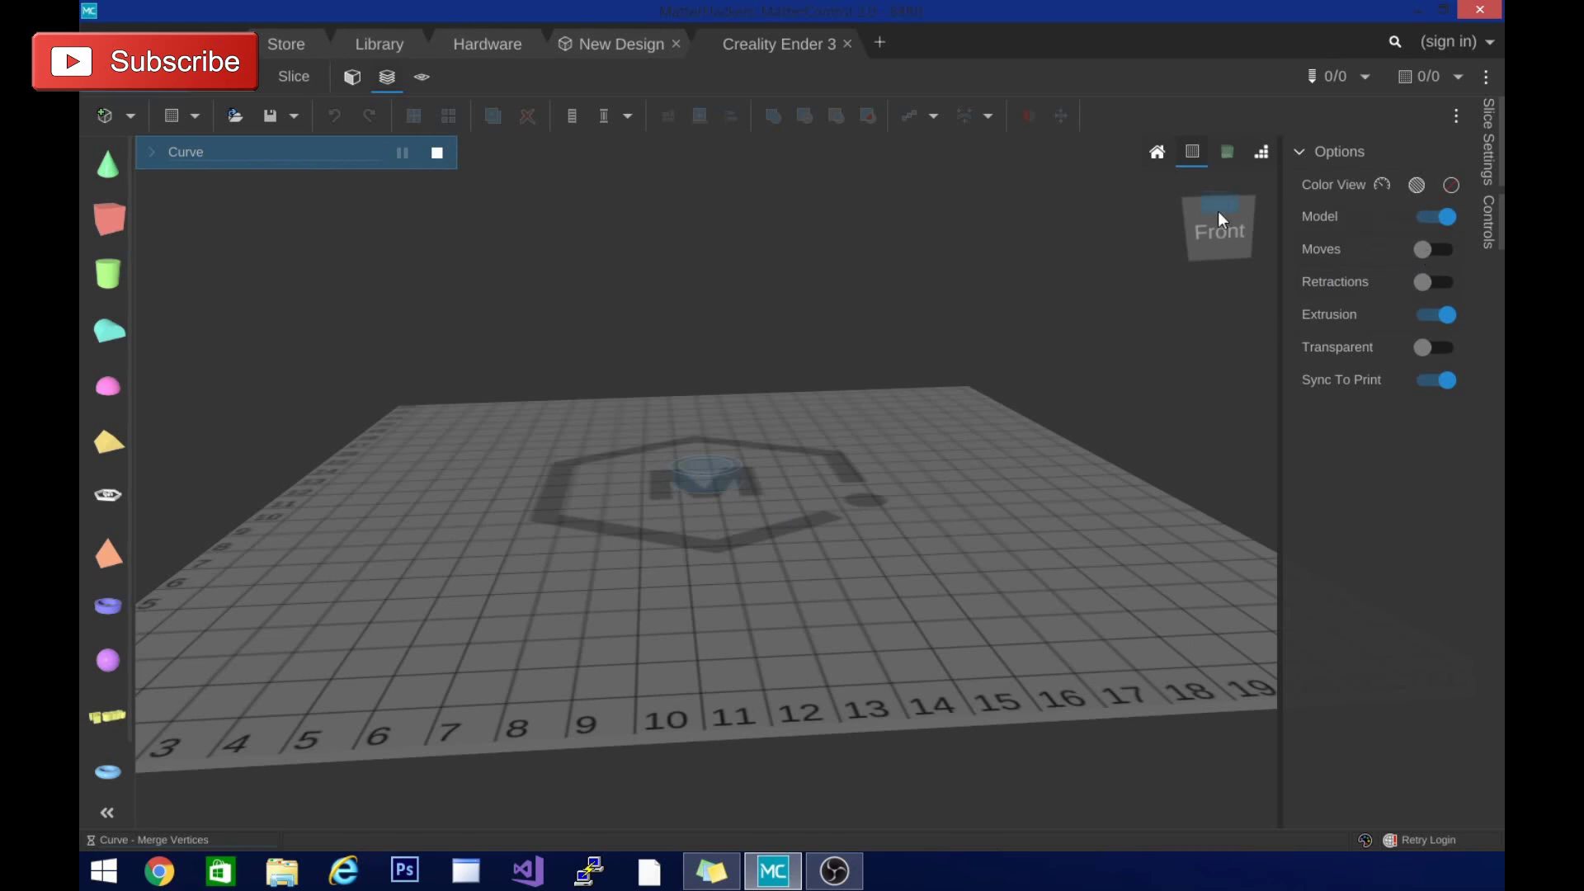
scroll(785, 596, up, 5)
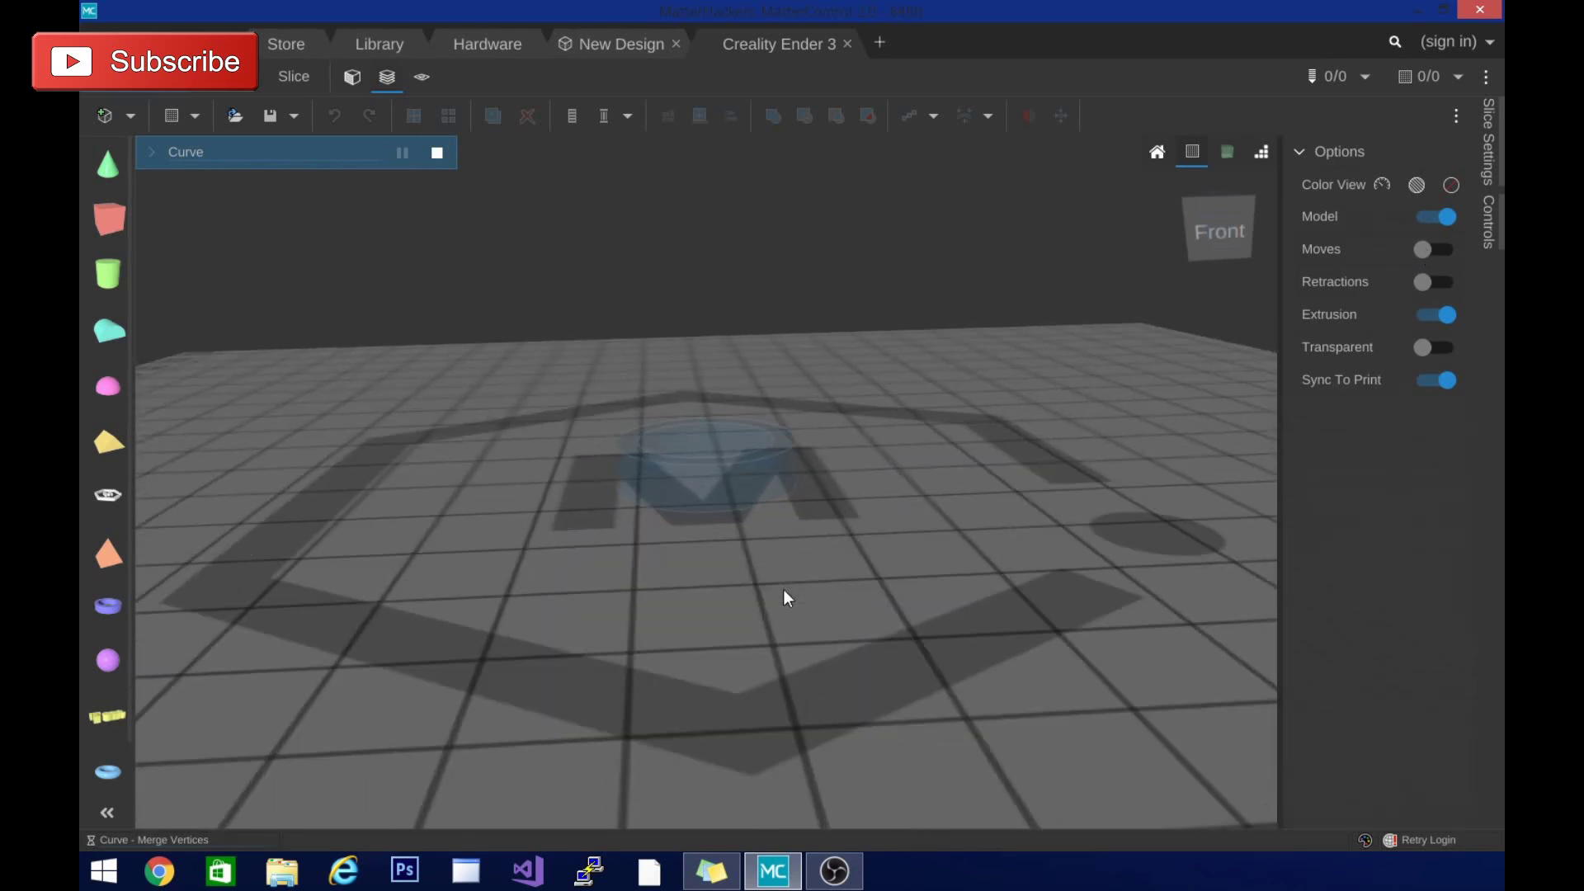
click(422, 80)
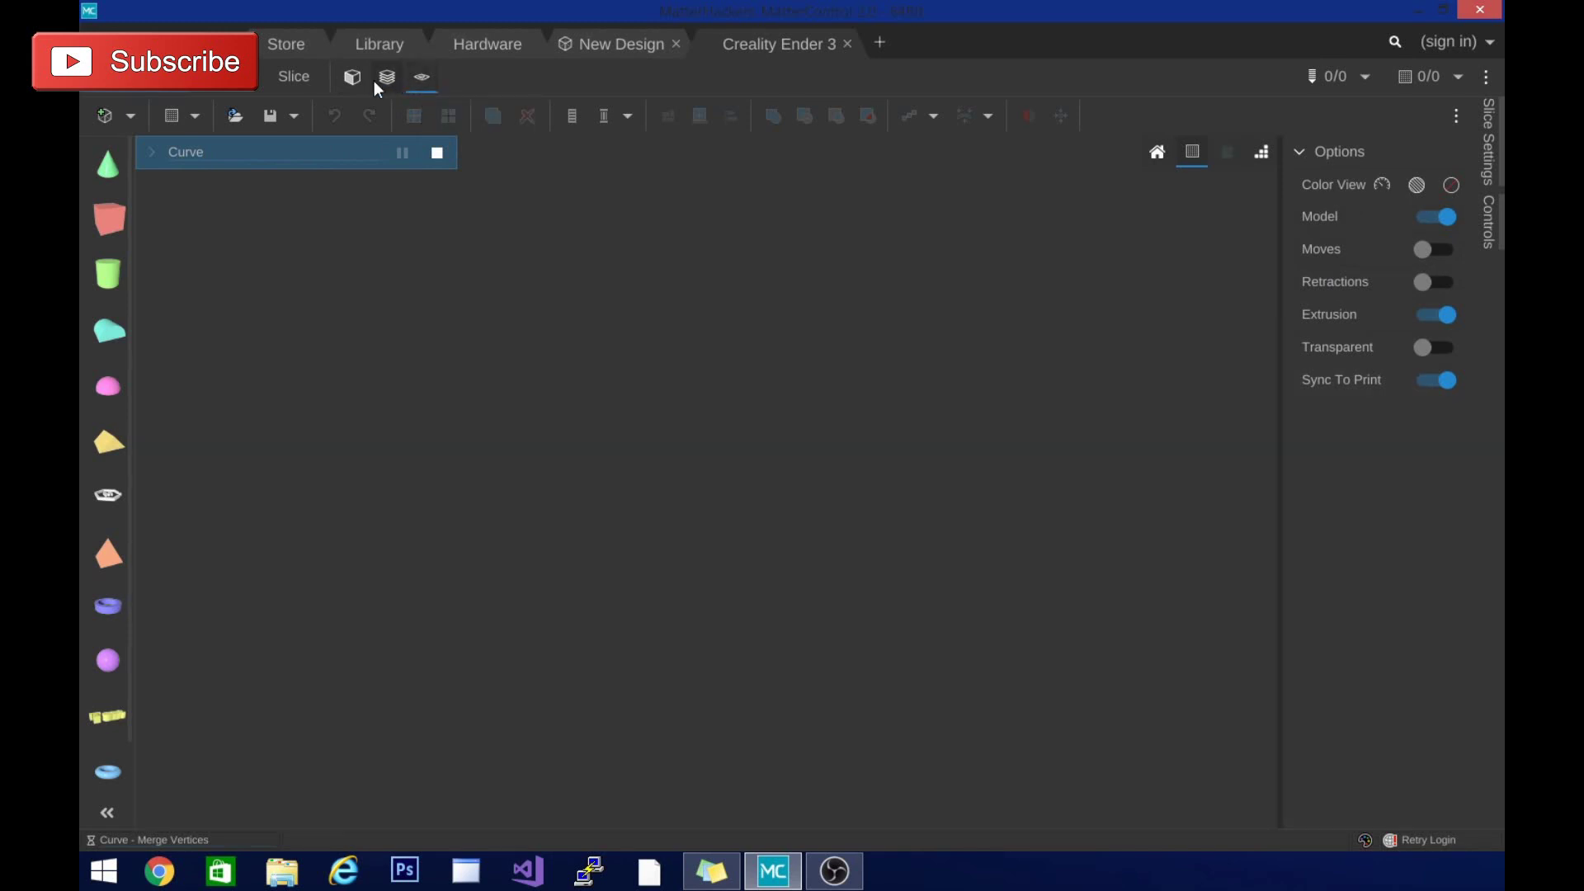
click(340, 82)
click(283, 82)
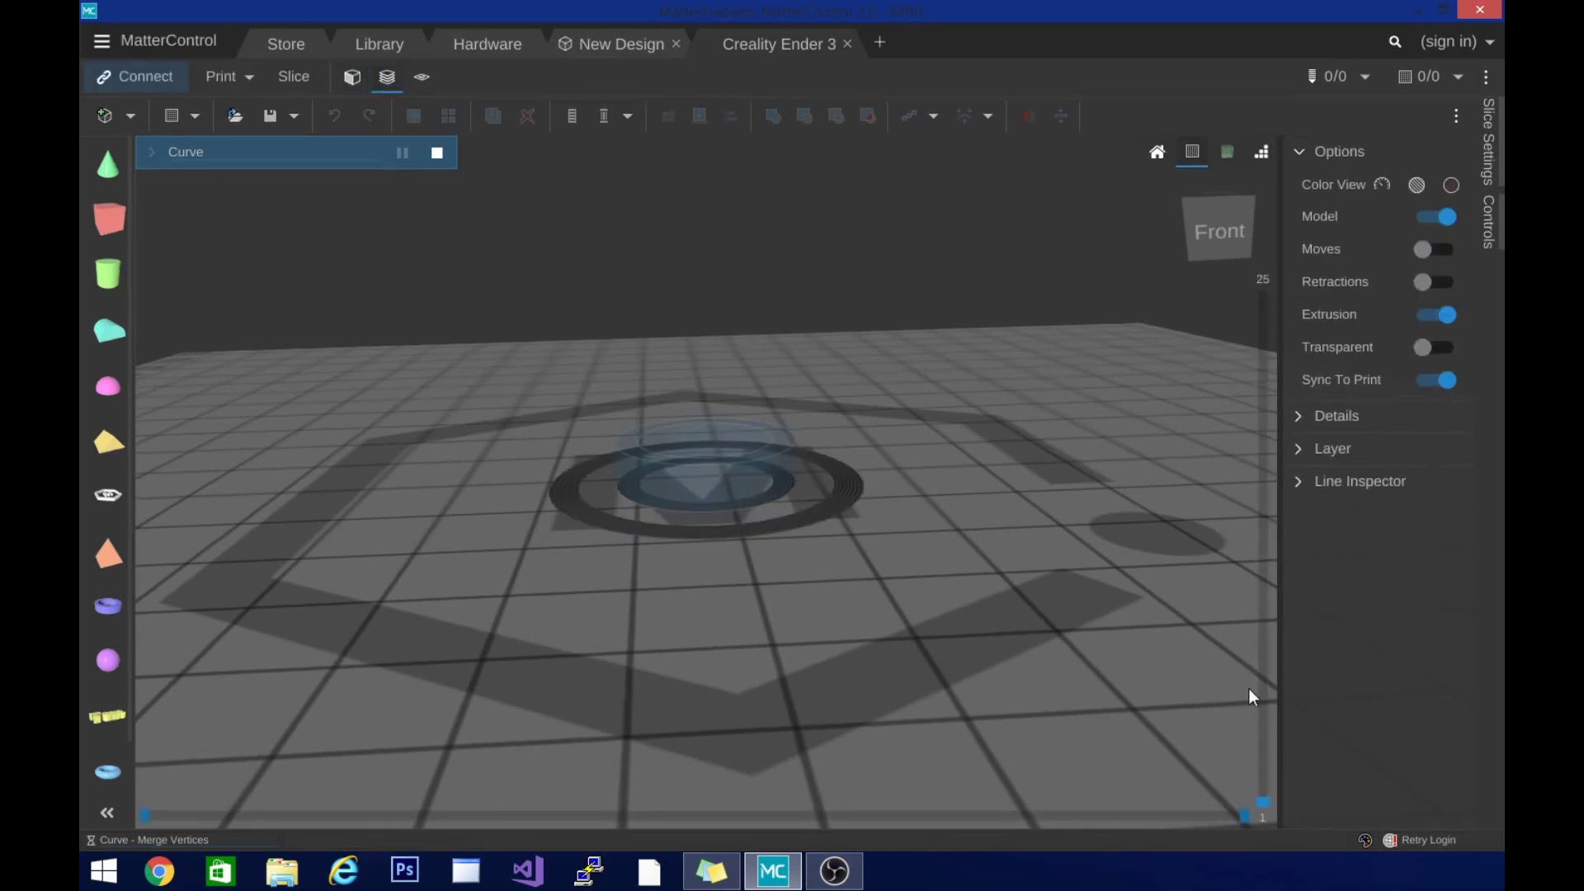
drag(1263, 802, 1264, 754)
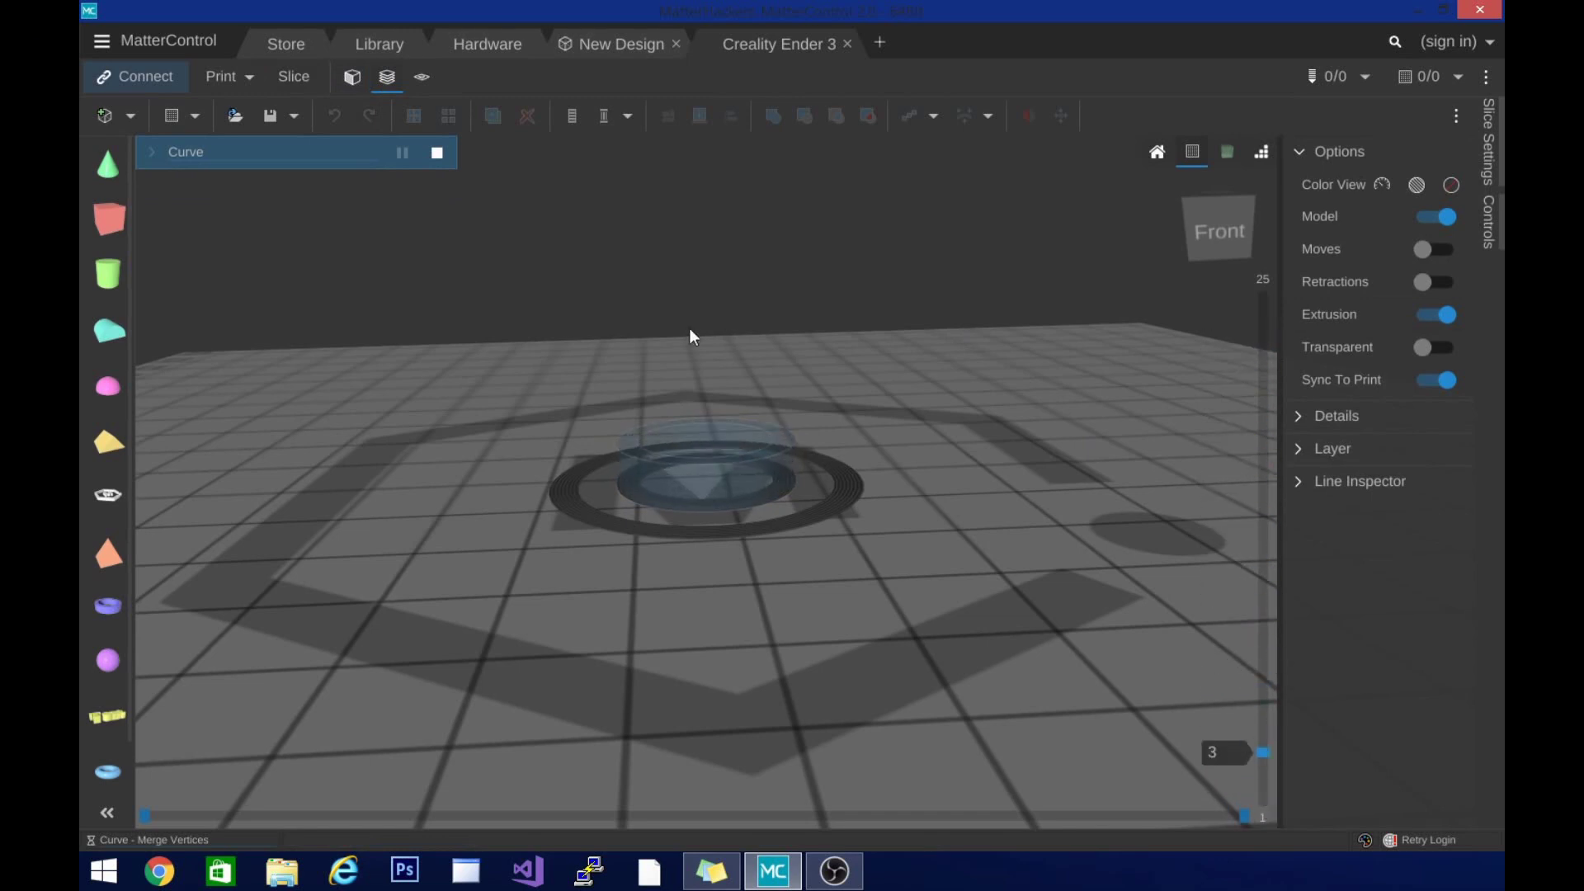
- Inspect the sliced ring in the 2D Layer View at layer 6
click(423, 75)
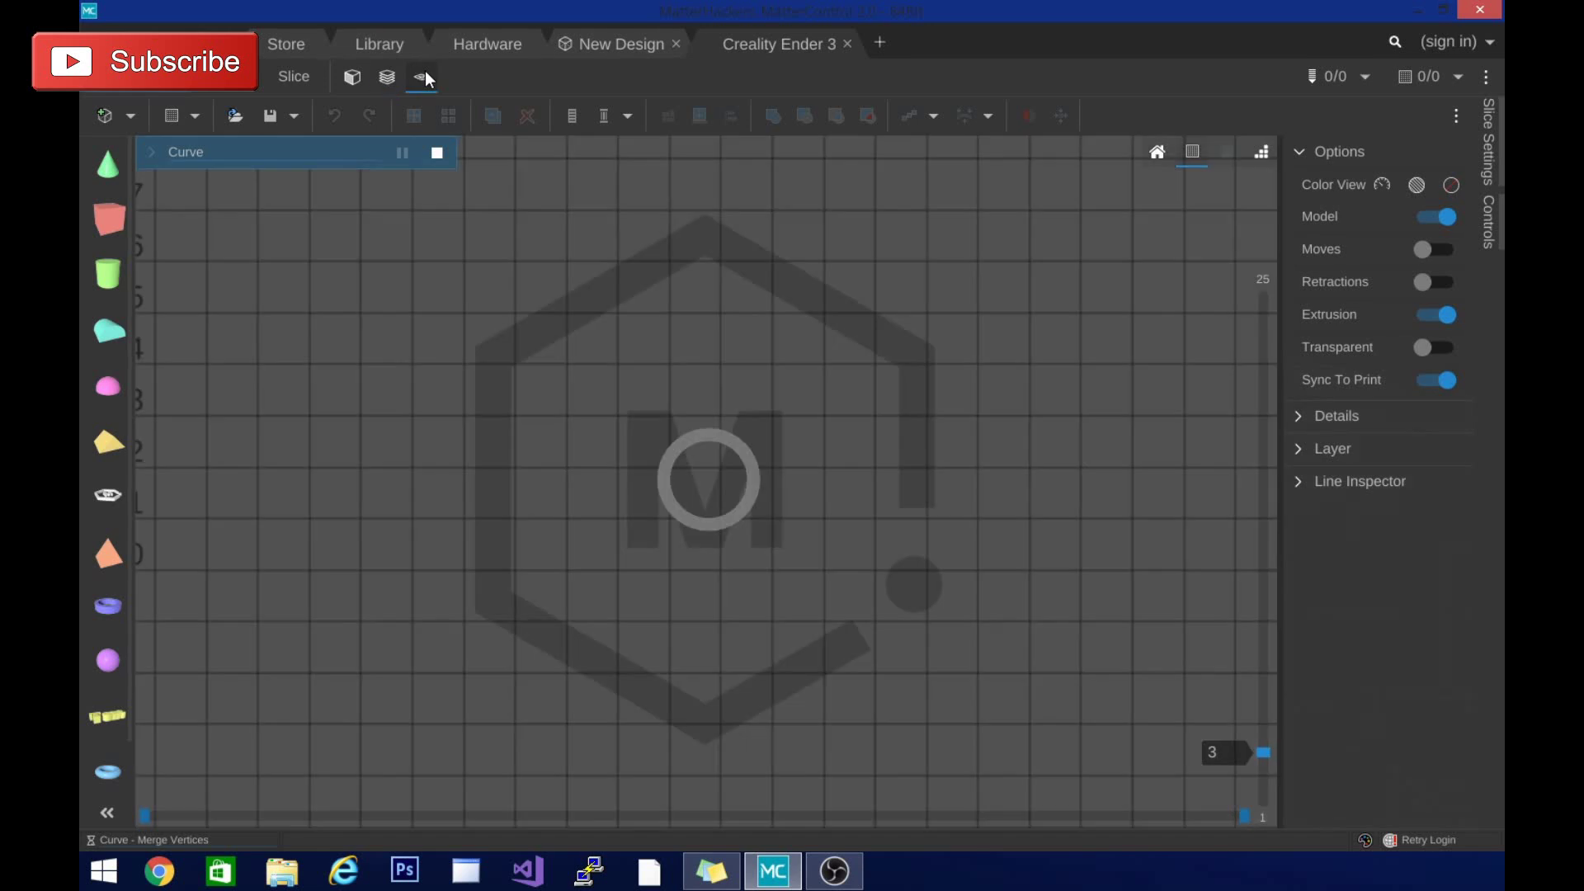
scroll(758, 648, up, 3)
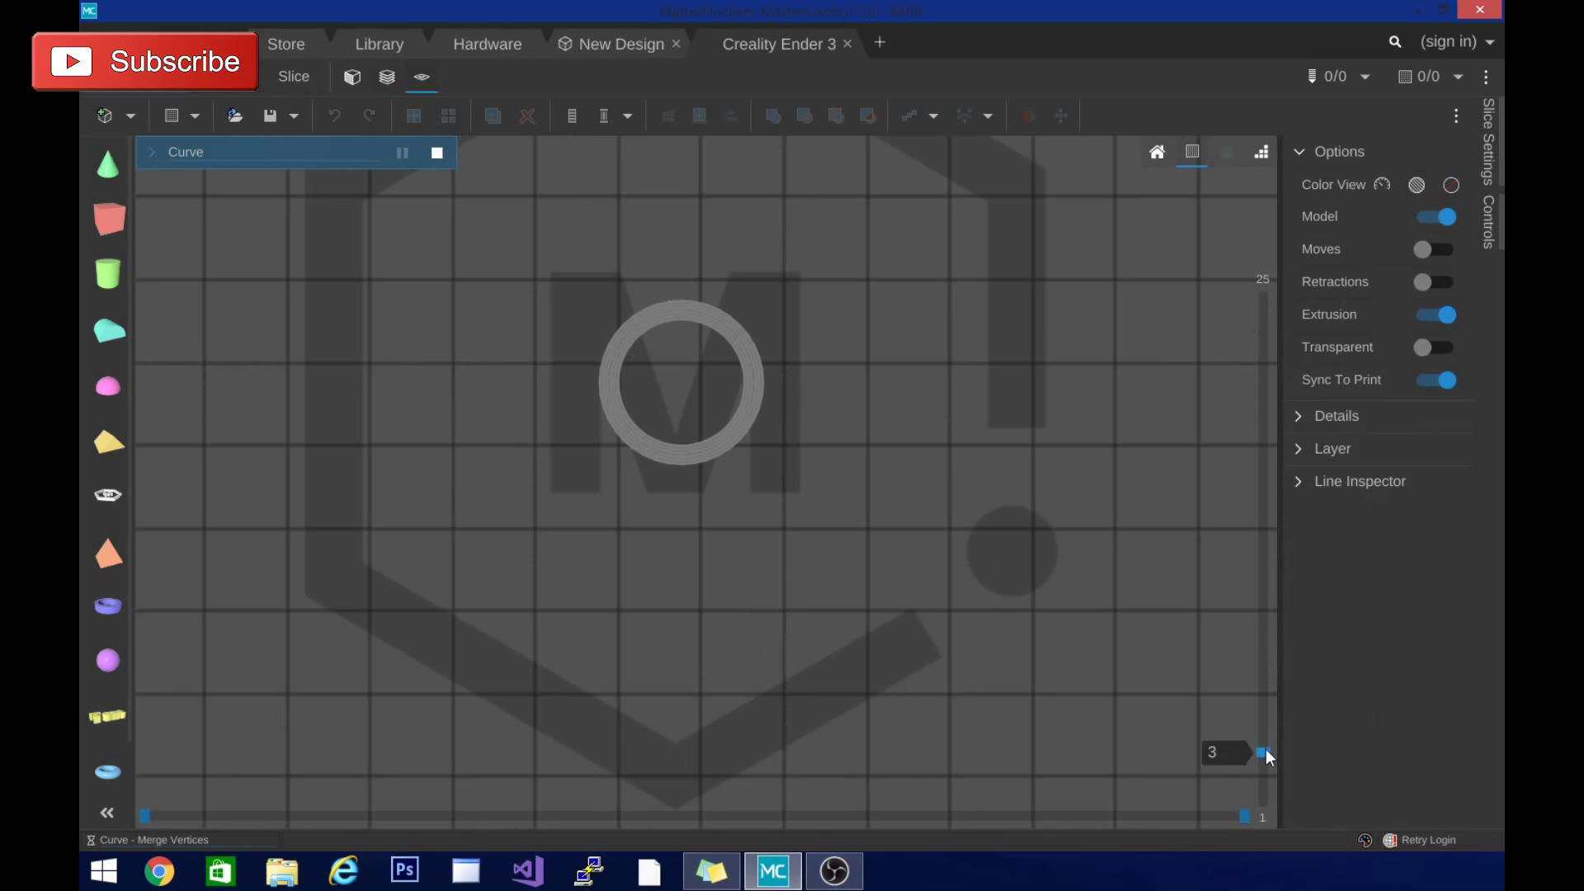
drag(1265, 751, 1263, 707)
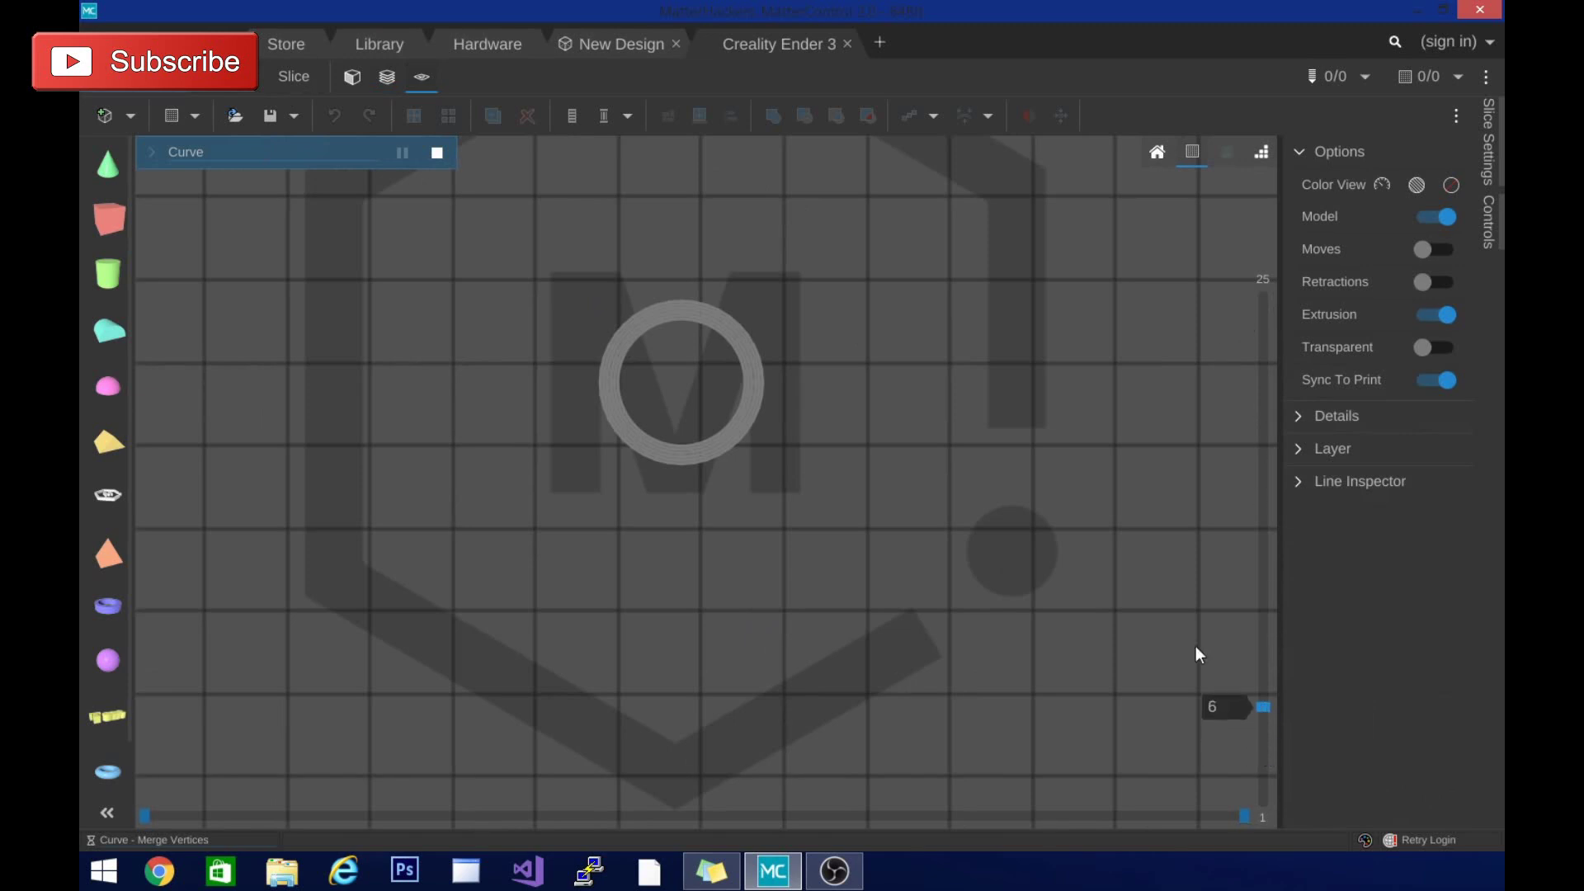
click(302, 110)
click(285, 144)
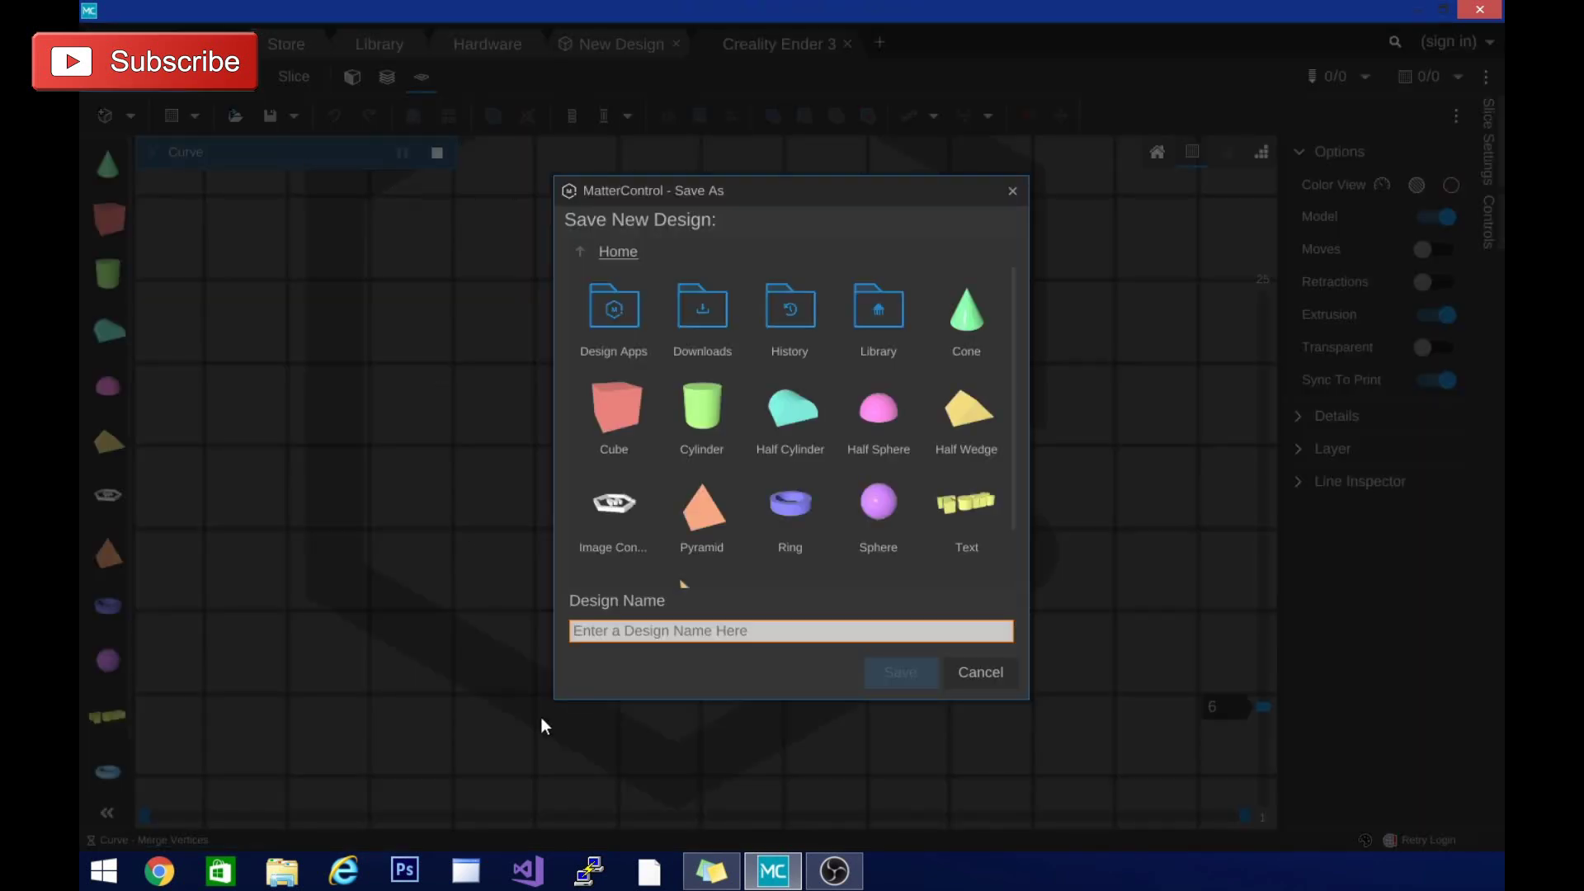
click(982, 672)
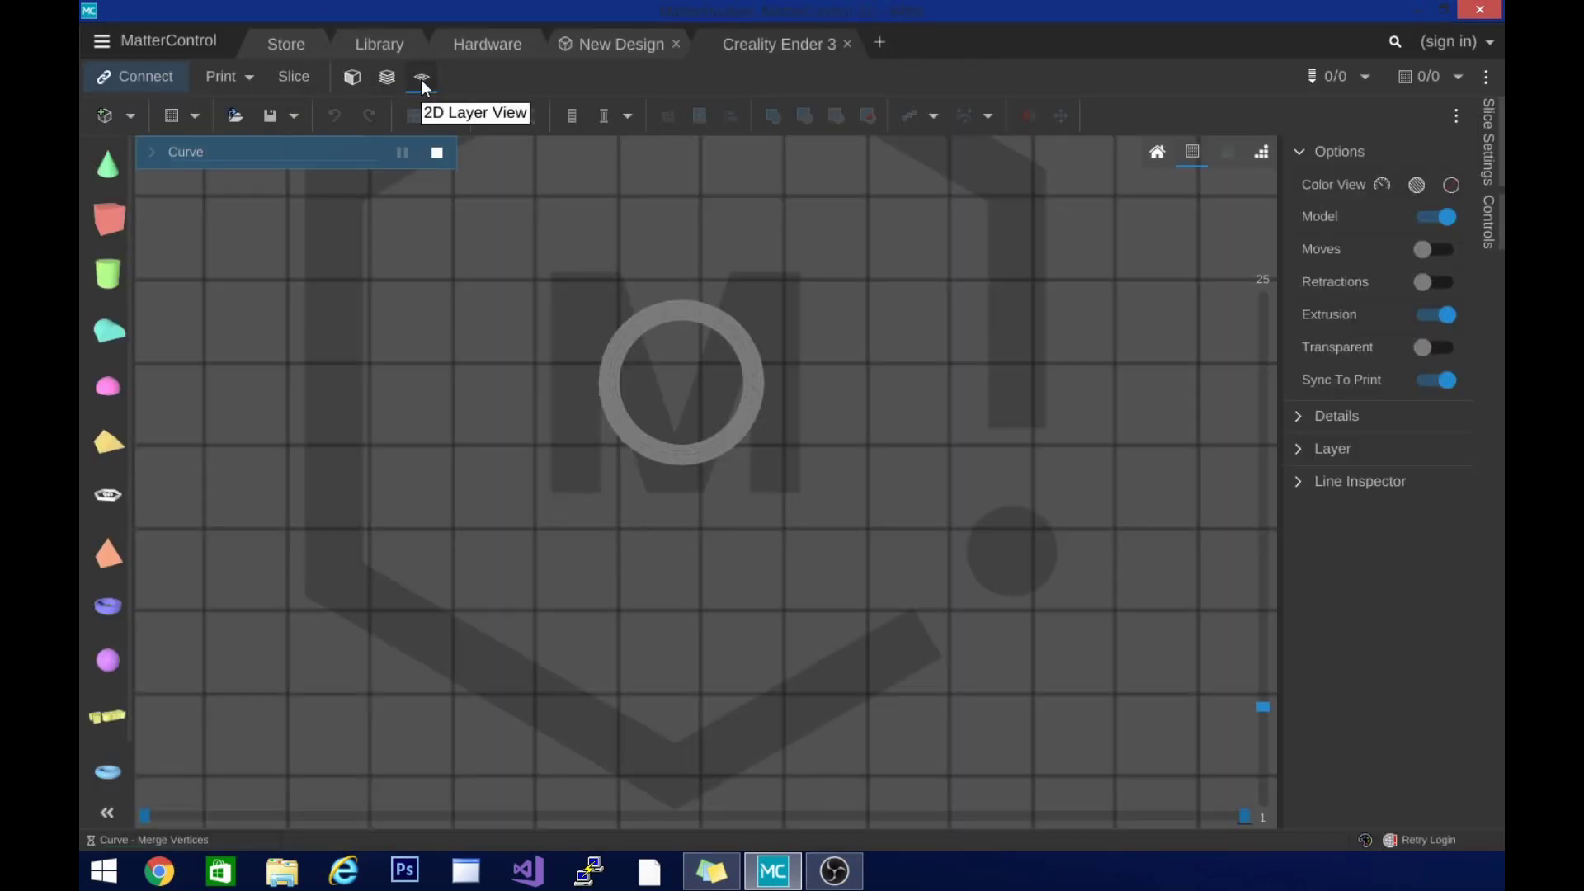
- Review the basic and advanced print options, then open the G-code export dialog and dismiss it without saving
click(253, 78)
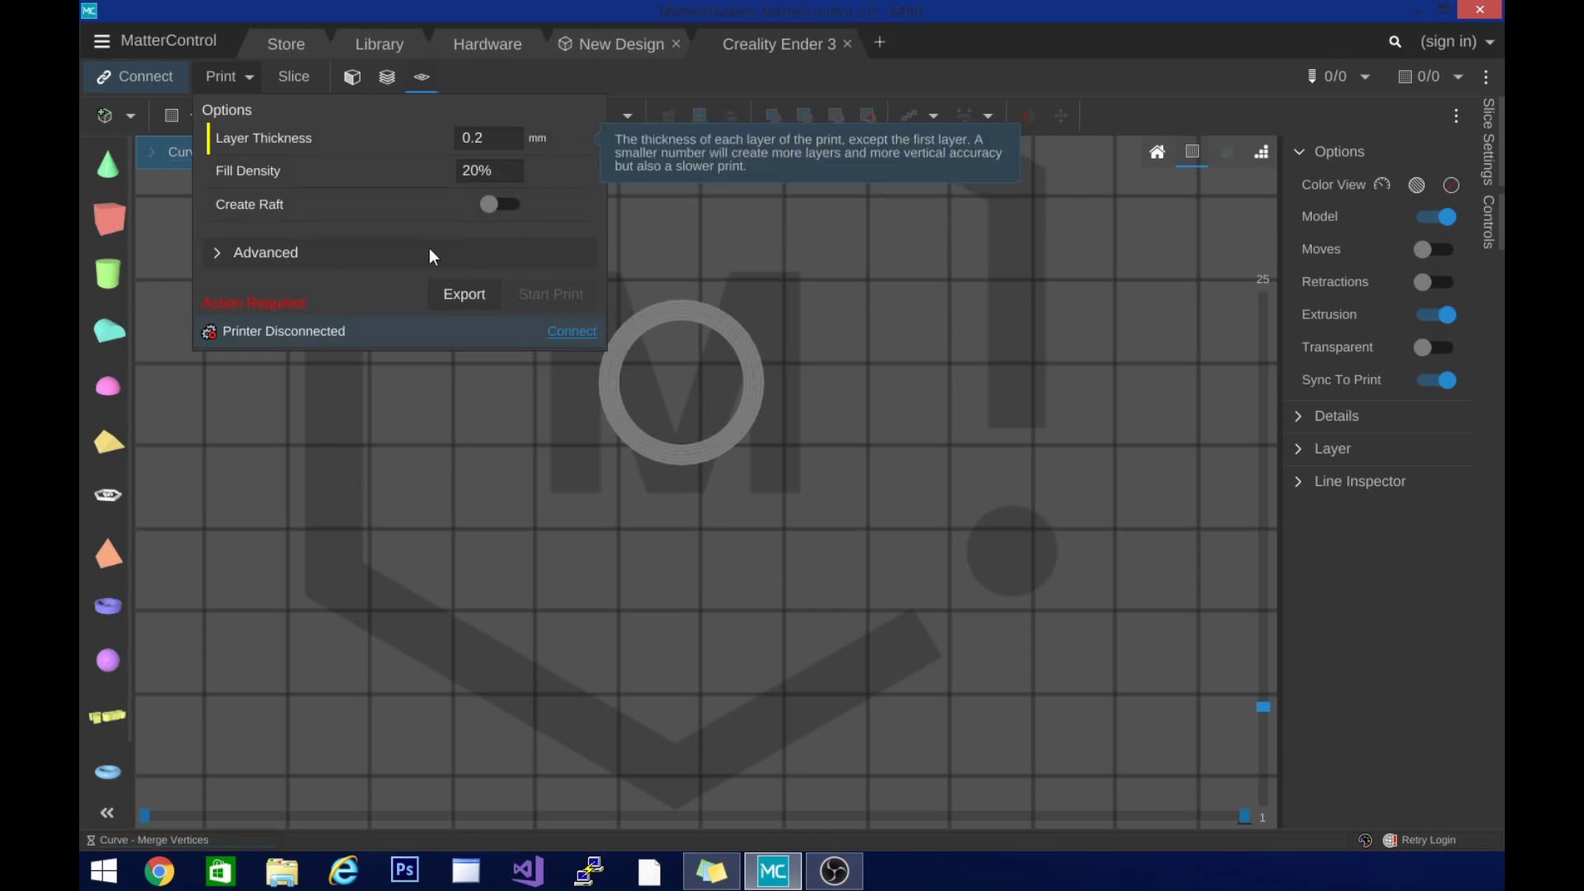
click(217, 248)
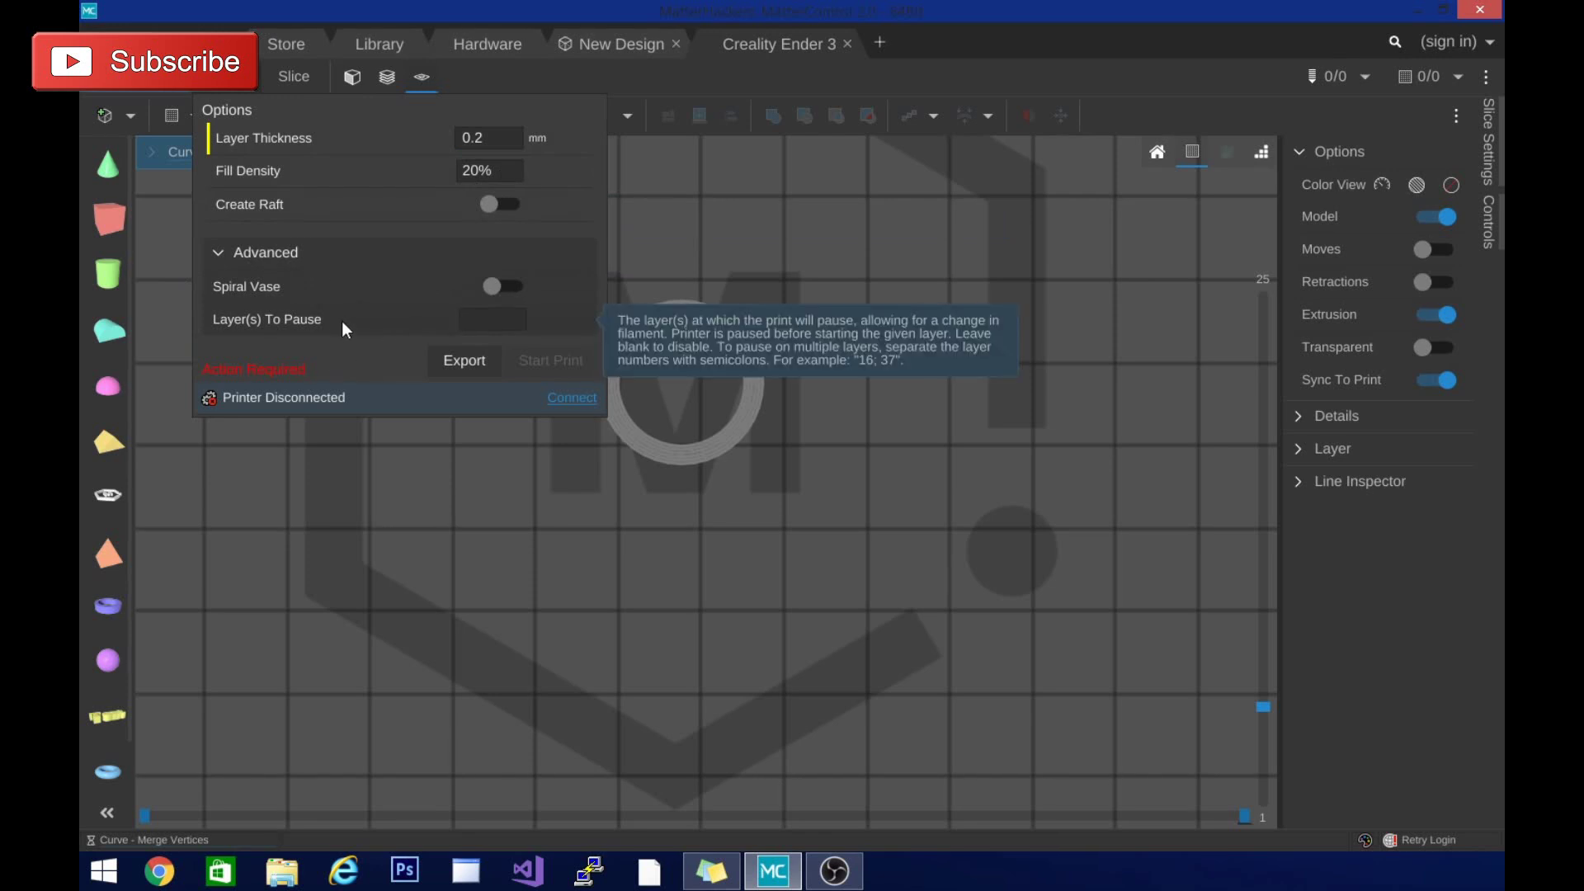
click(486, 319)
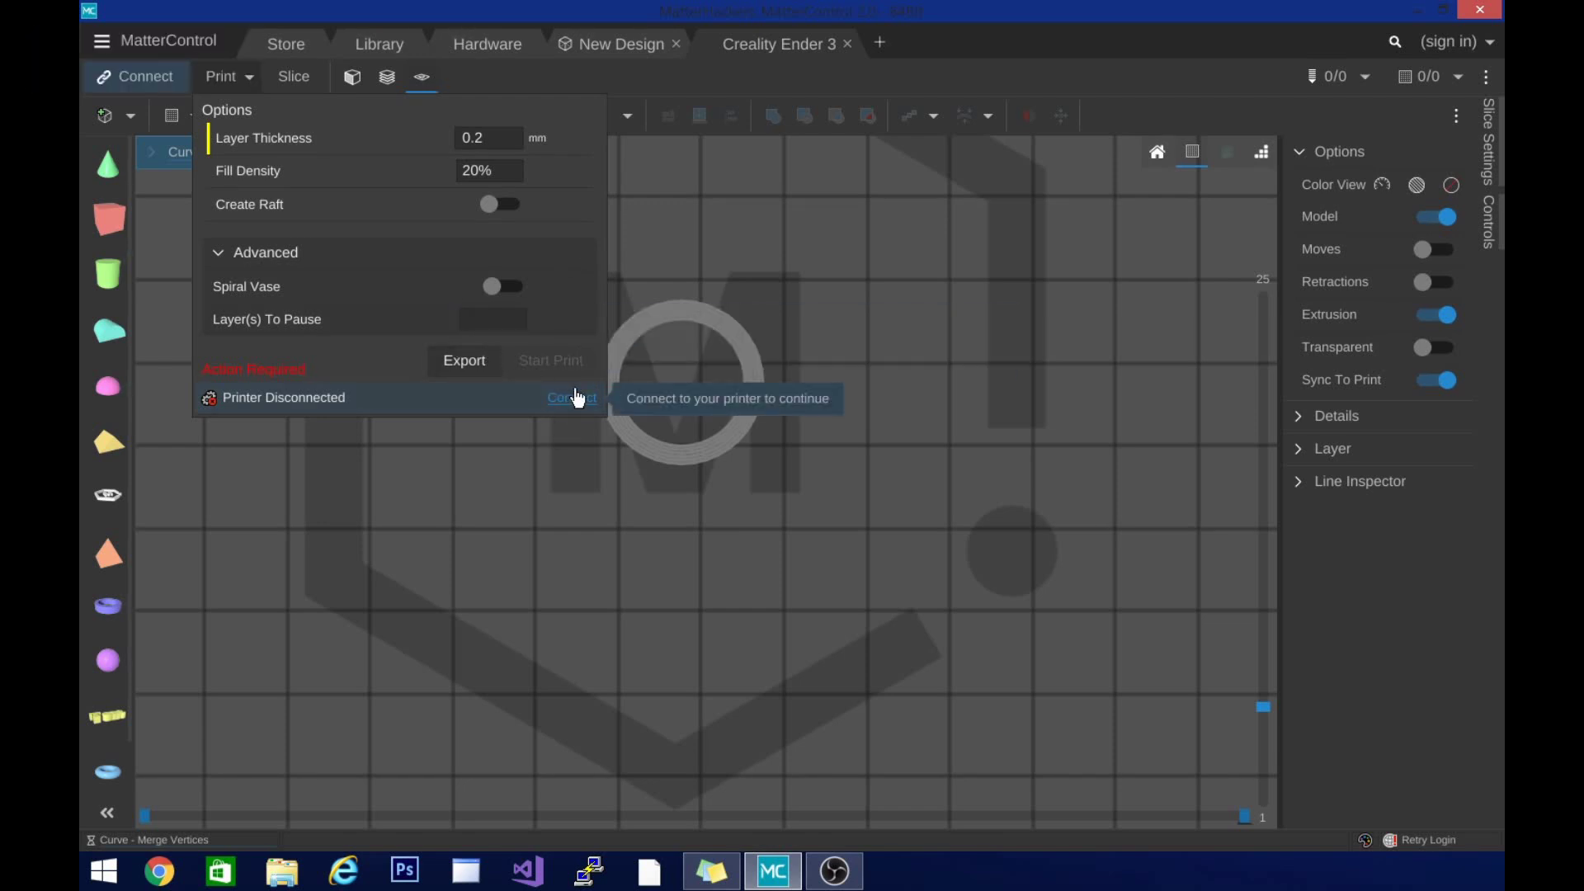
click(471, 360)
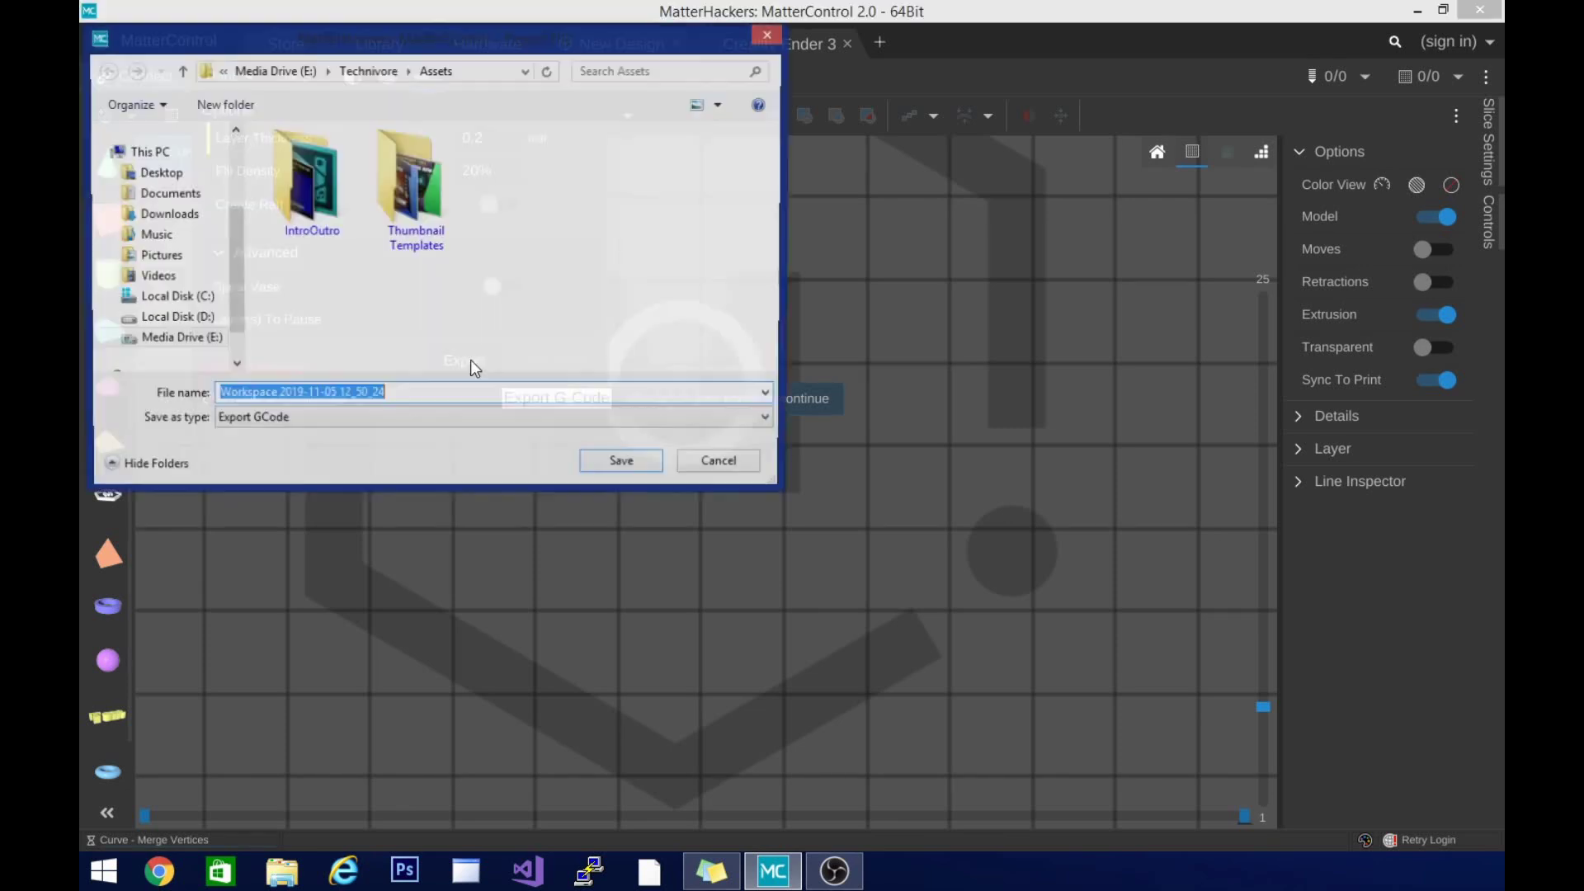
click(723, 464)
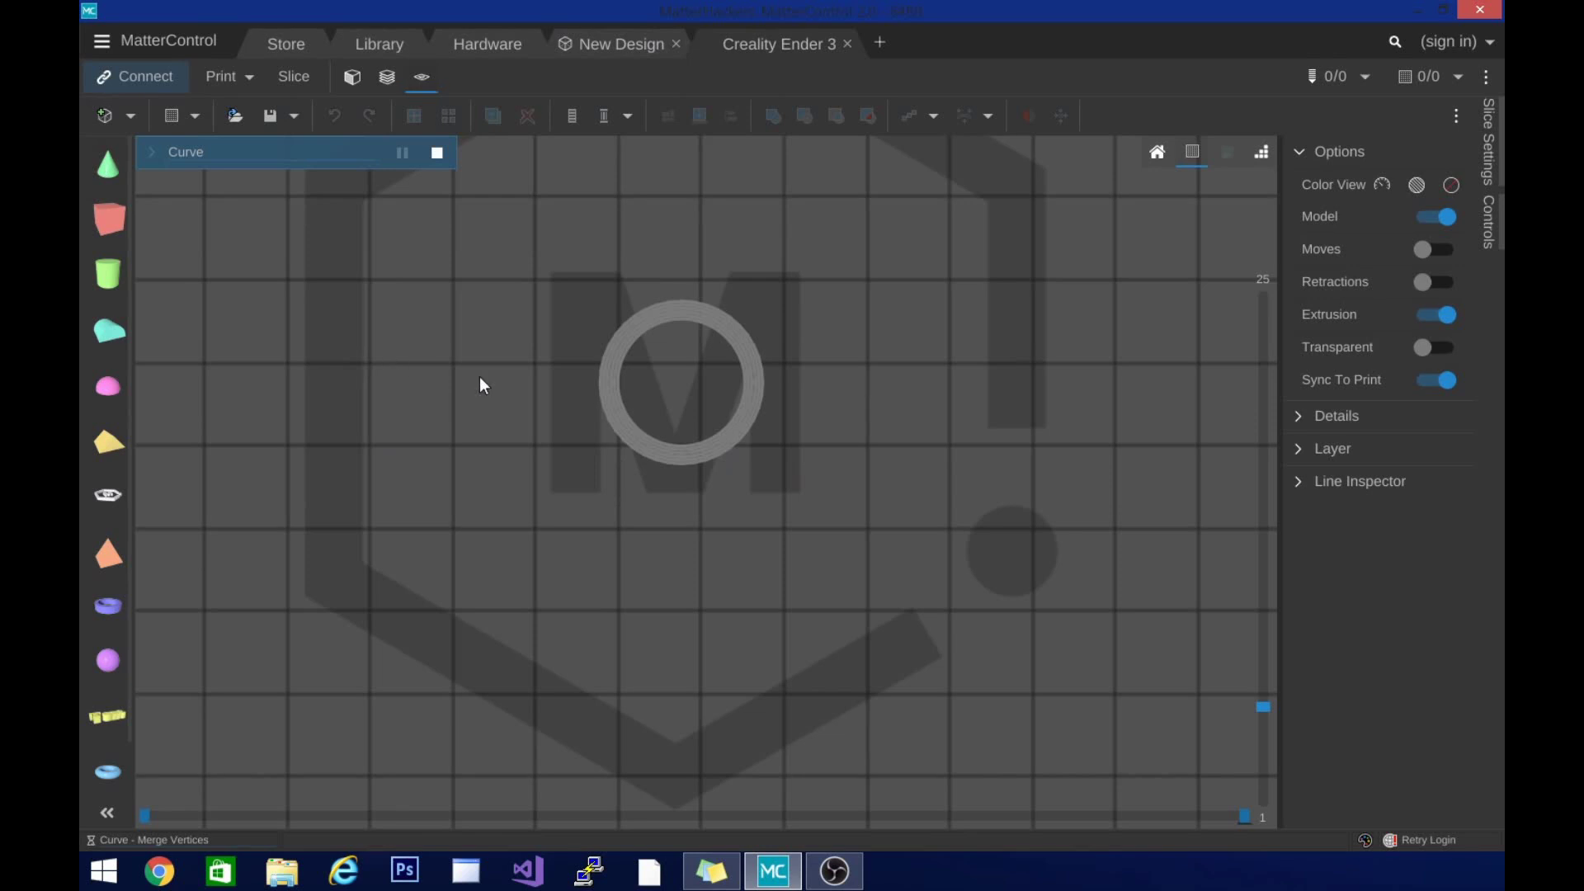
- View layer 20 of the ring in 2D, then collapse and re-expand the primitives bar
drag(836, 619, 896, 775)
drag(1265, 702, 1274, 408)
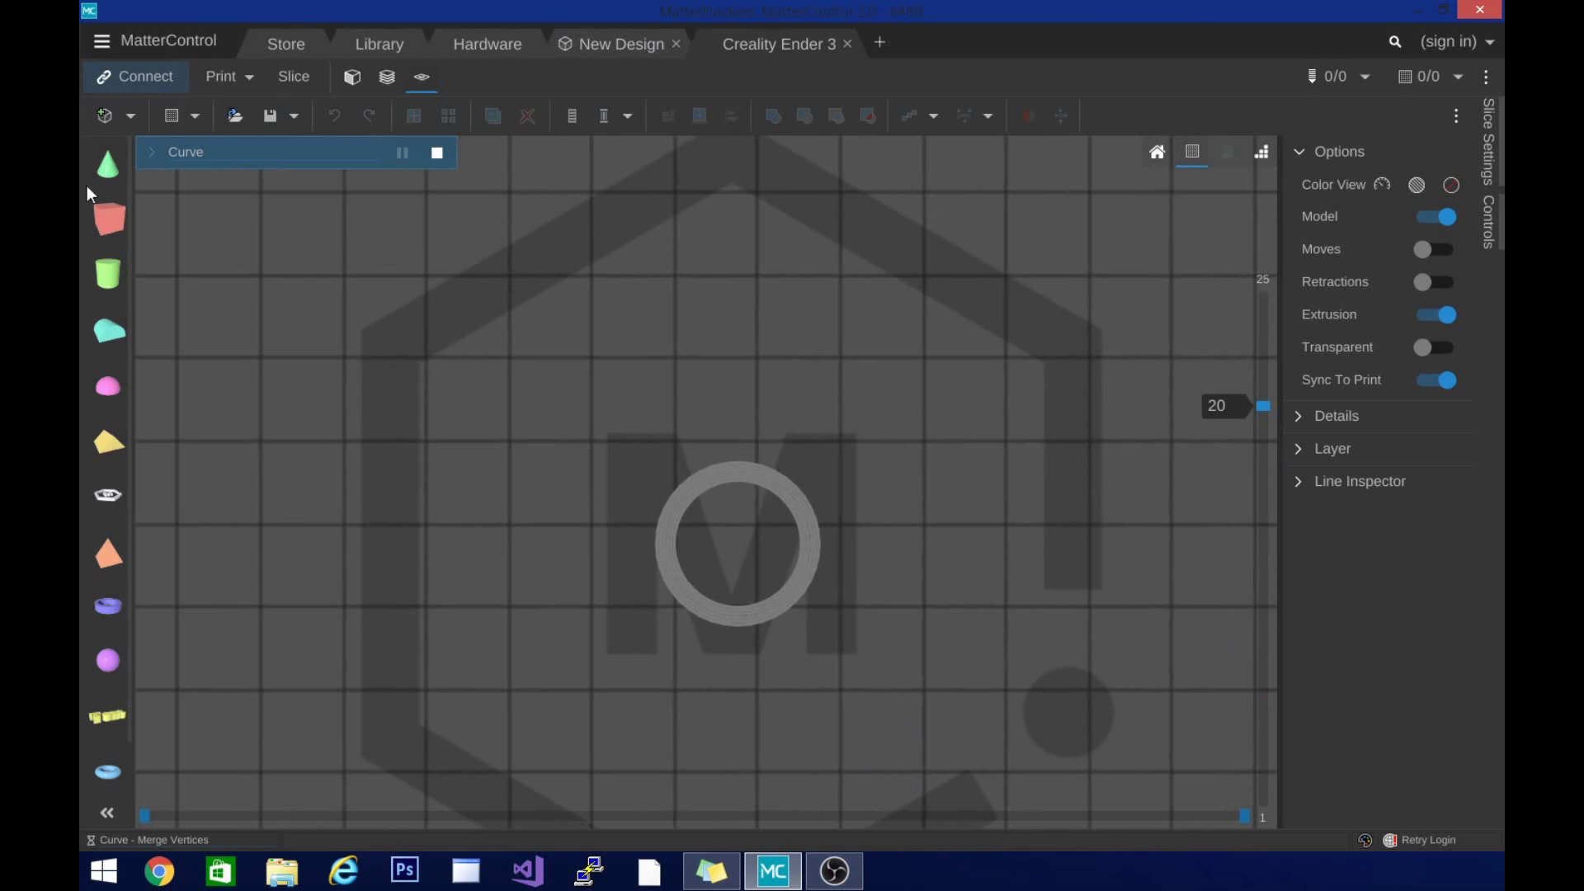
click(108, 813)
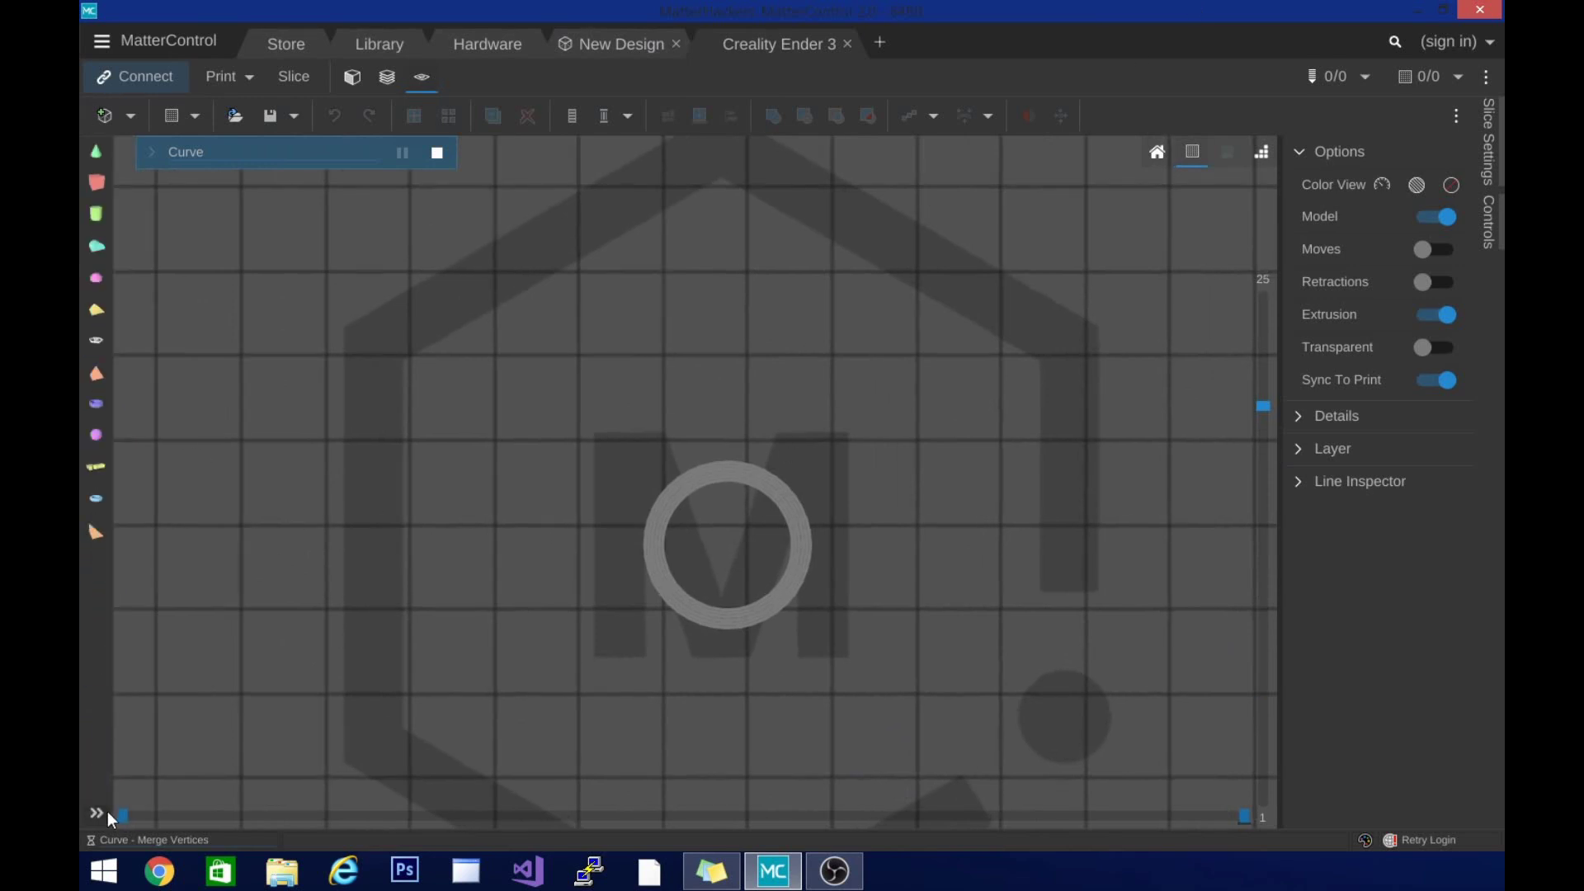
click(107, 811)
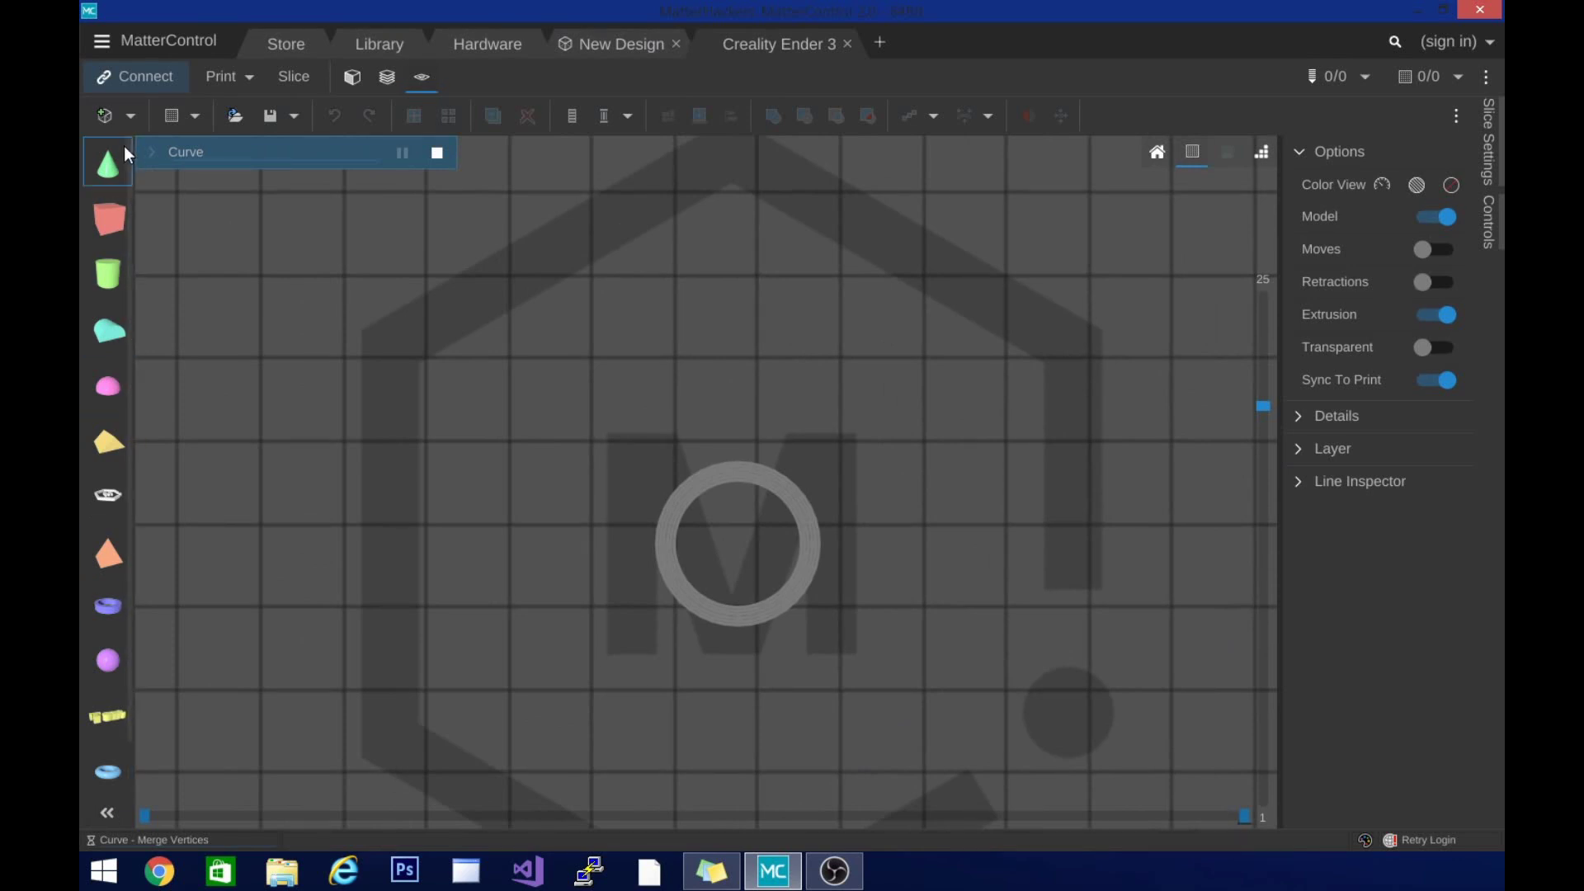